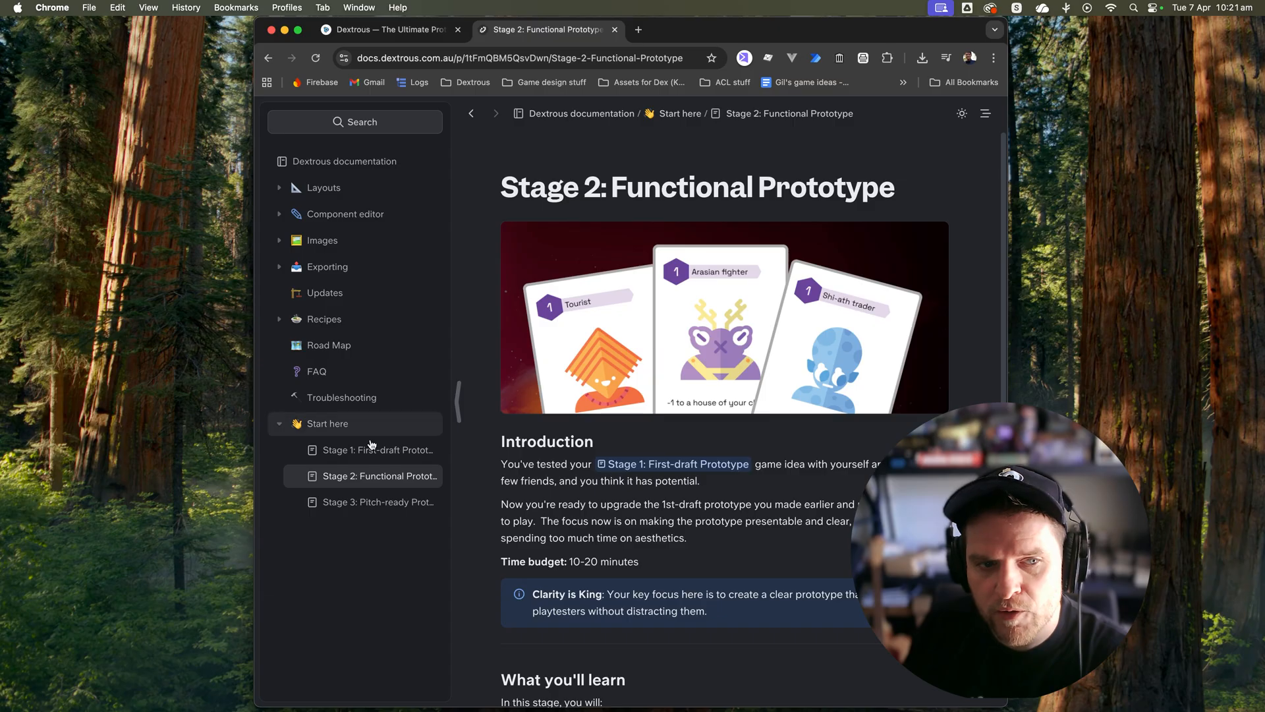
# Step: Open the Stage 1: First-draft Prototype documentation page, and open the Stage 2 deck's card layout for editing
pyautogui.click(372, 452)
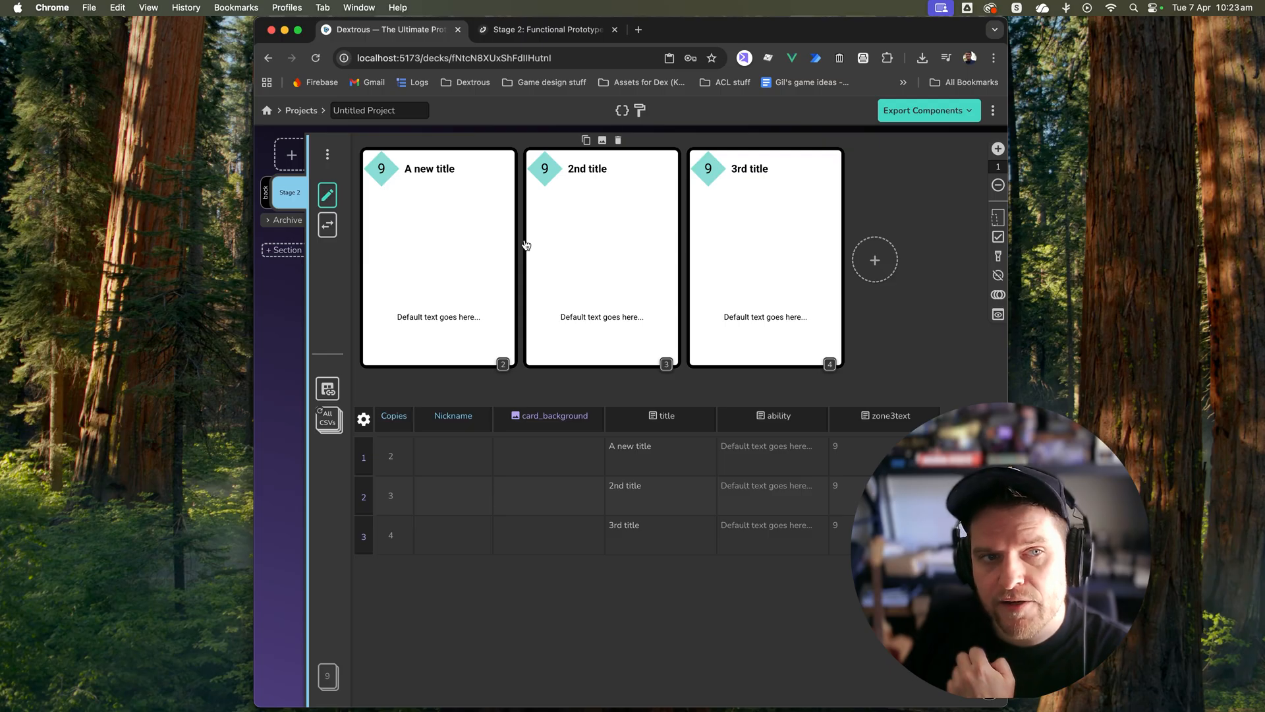
pyautogui.click(328, 195)
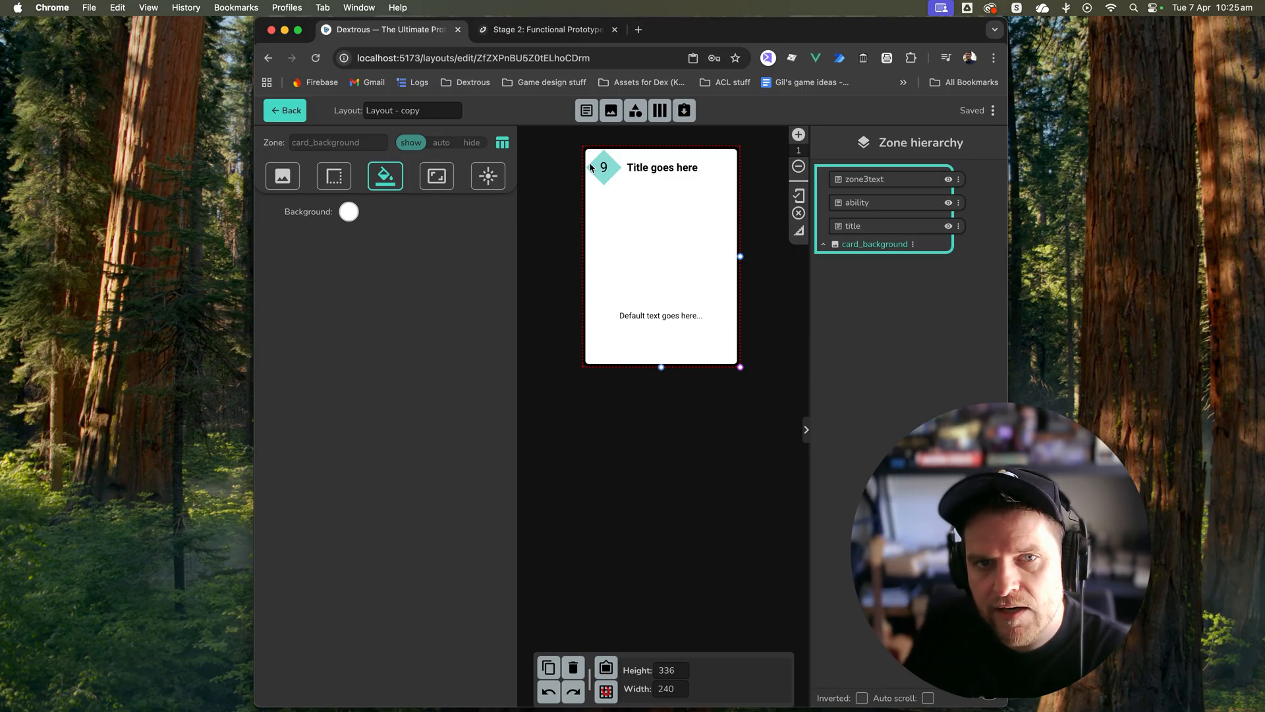
# Step: Give the title zone a custom light teal background of rgb(198, 241, 239)
pyautogui.click(657, 170)
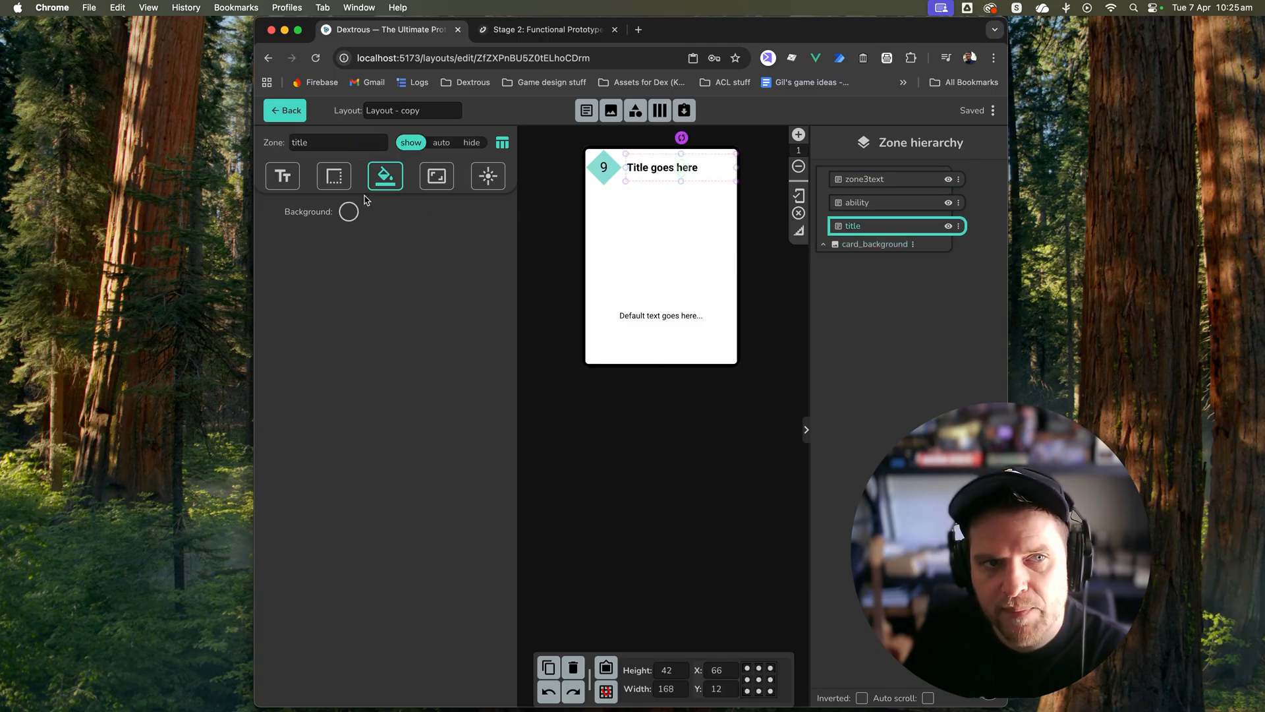
pyautogui.click(348, 211)
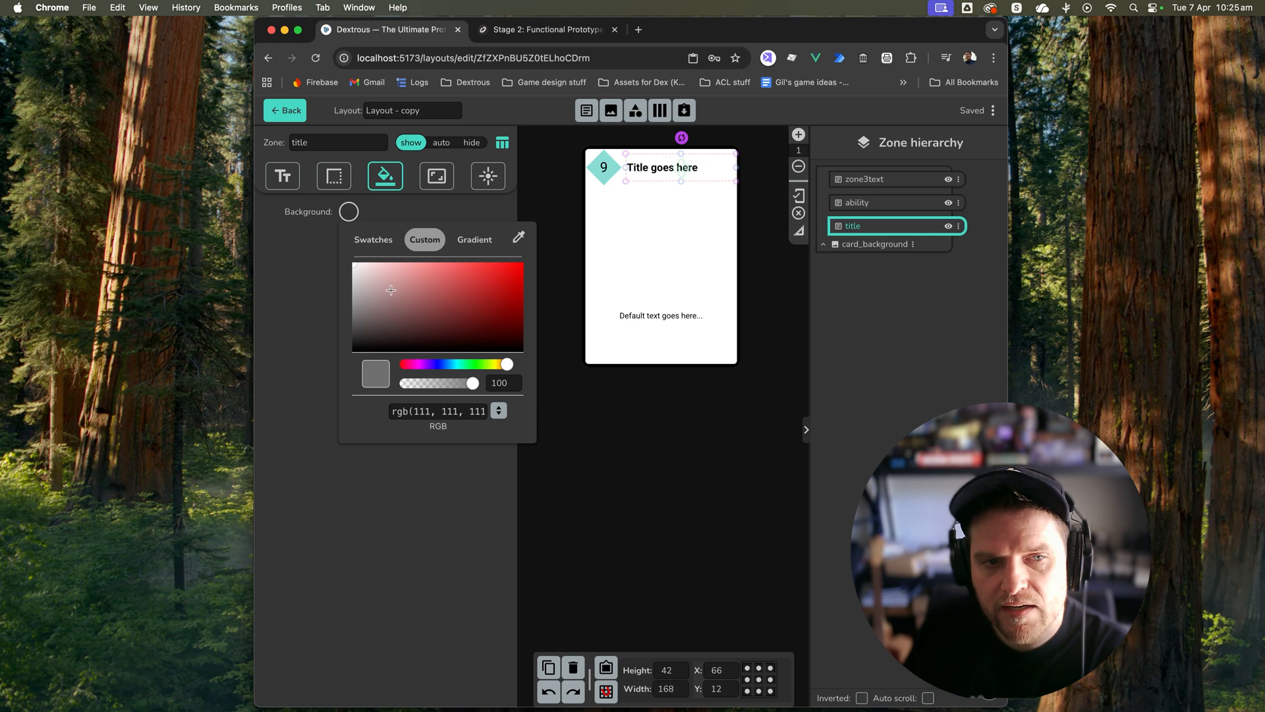
pyautogui.click(449, 364)
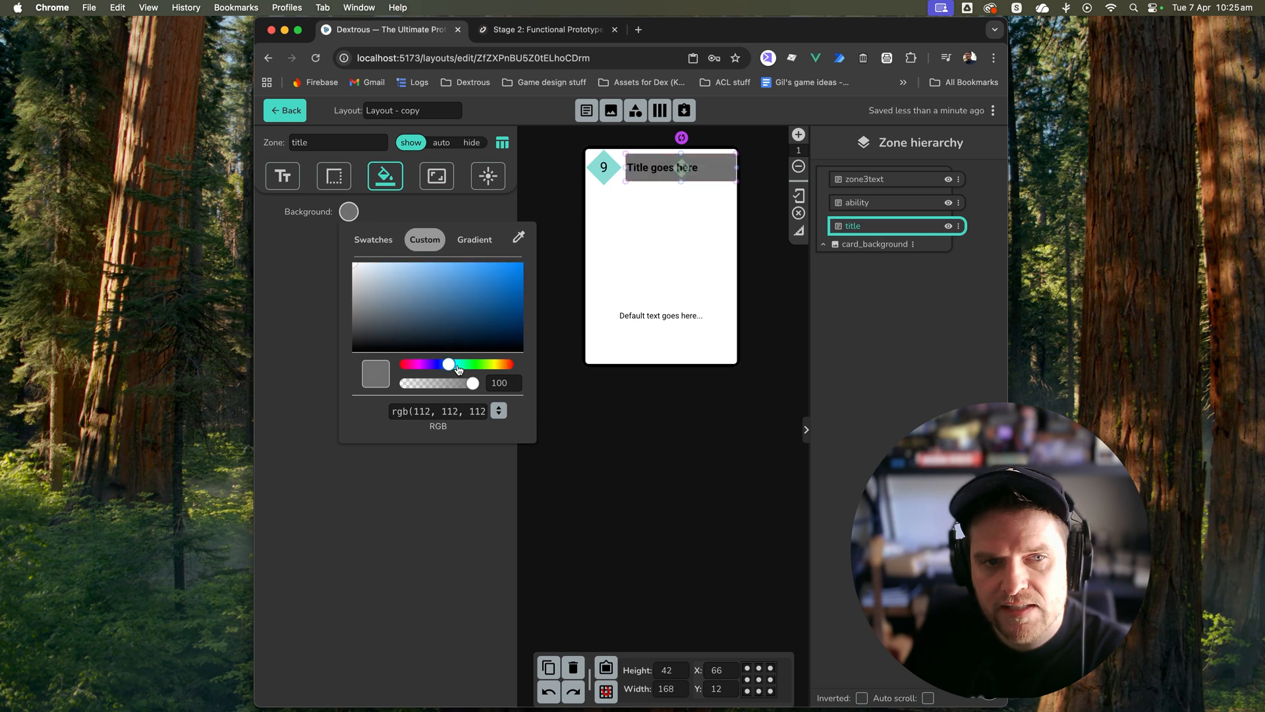
pyautogui.click(457, 367)
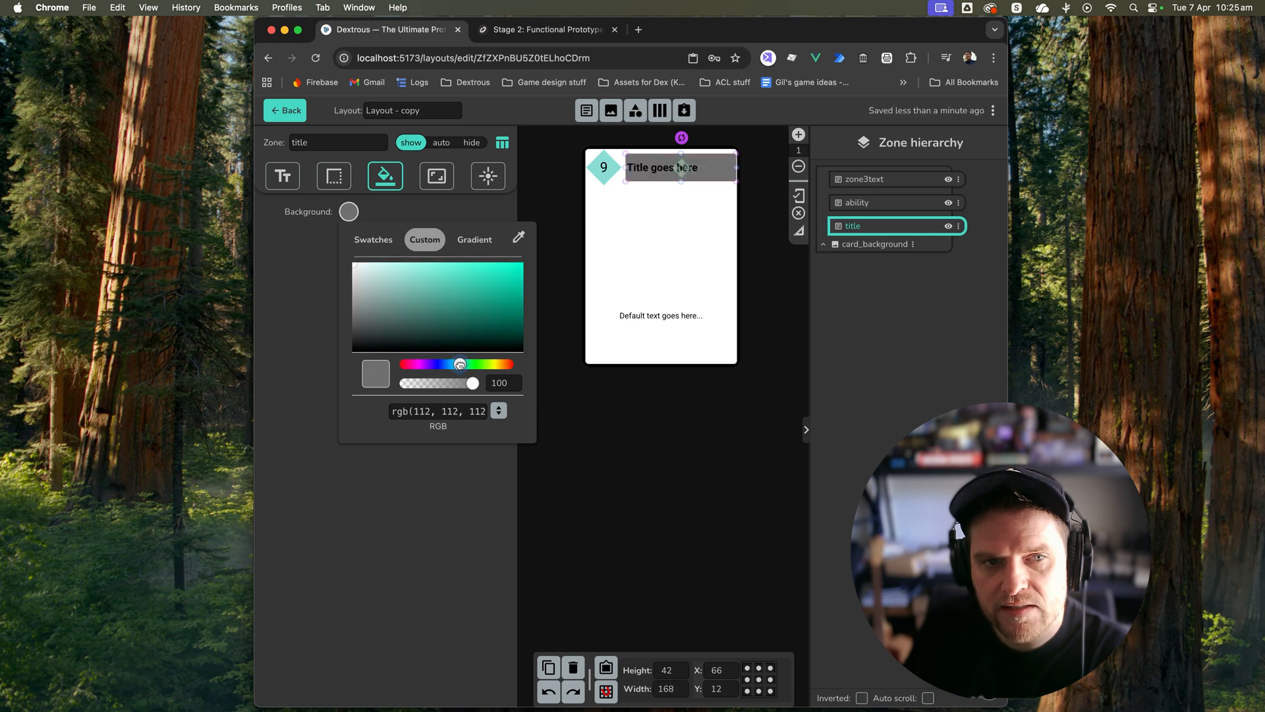
pyautogui.click(375, 271)
pyautogui.moveTo(377, 271); pyautogui.dragTo(385, 267)
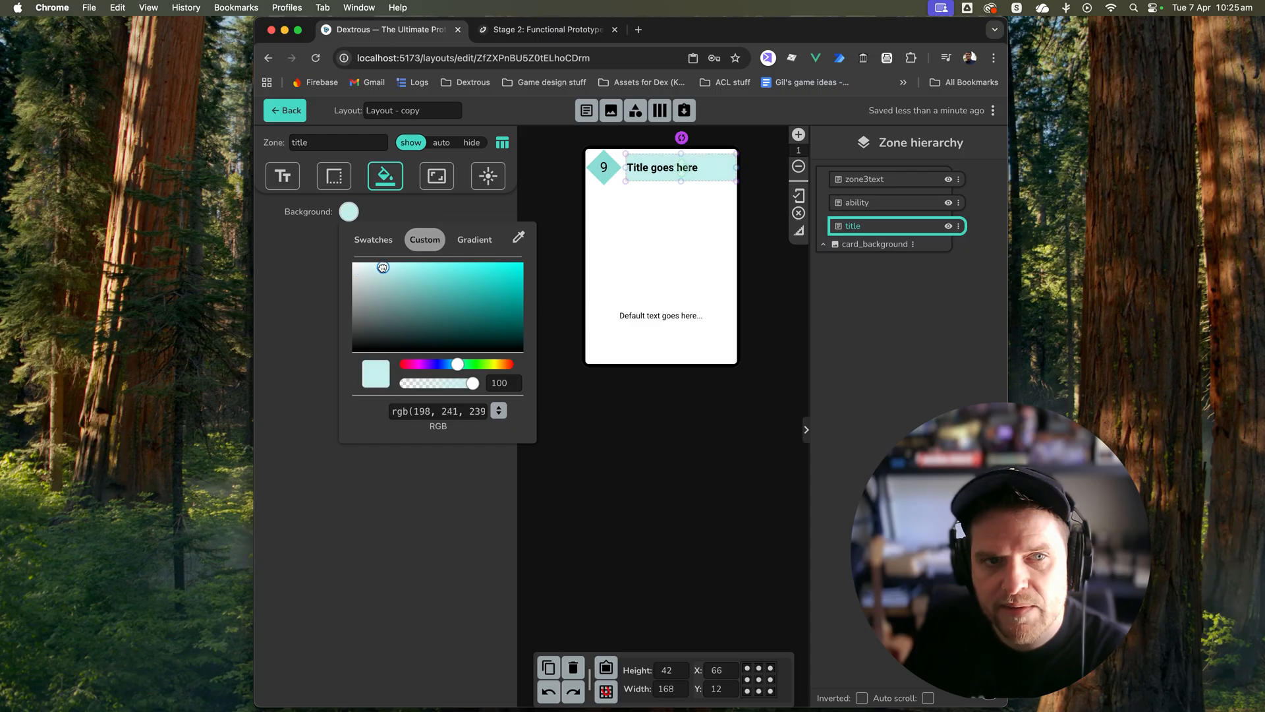
pyautogui.click(675, 186)
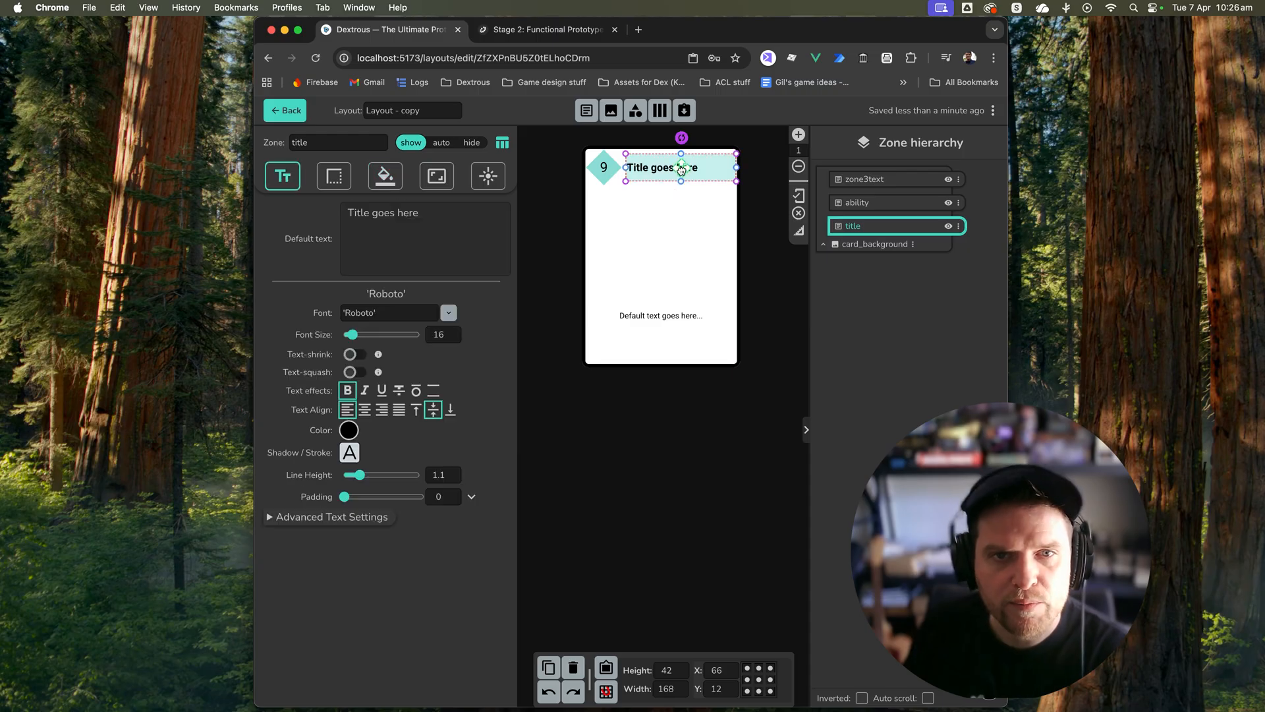
# Step: Reshape the title zone into a banner-right shape 180 wide and 24 high, placed at X 36, Y 21
pyautogui.moveTo(681, 170); pyautogui.dragTo(662, 169)
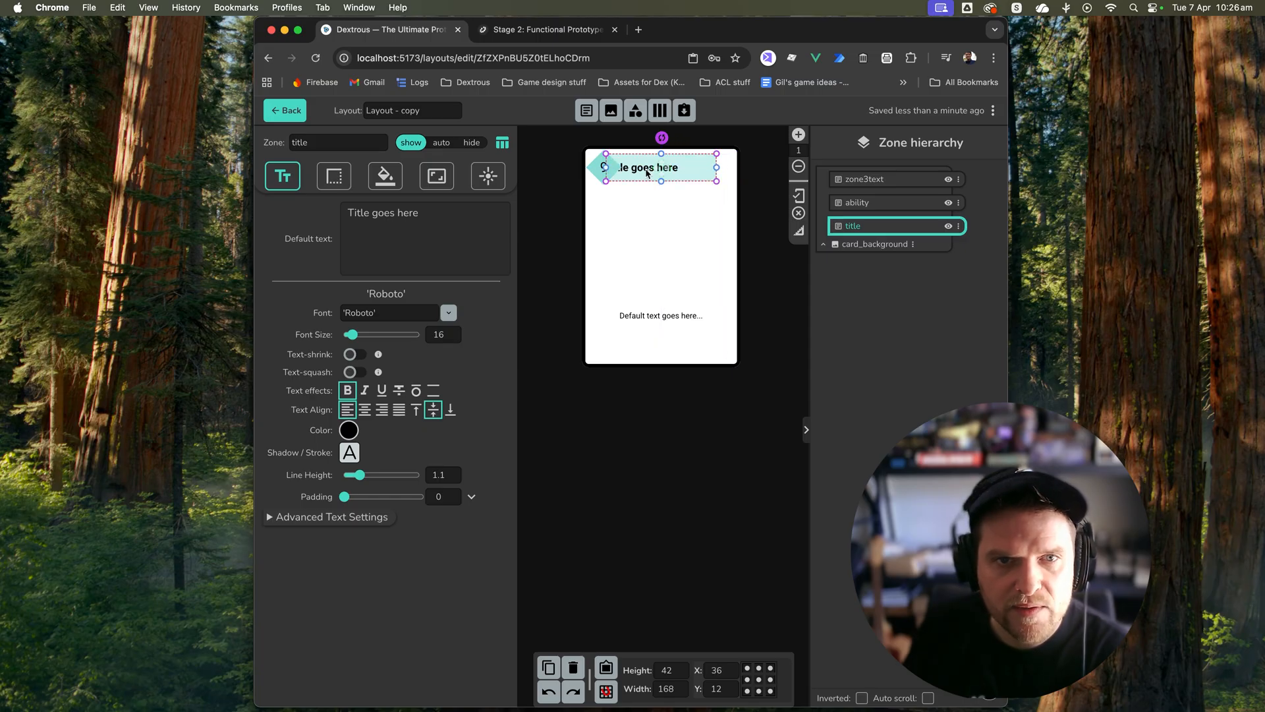
pyautogui.moveTo(661, 153); pyautogui.dragTo(662, 170)
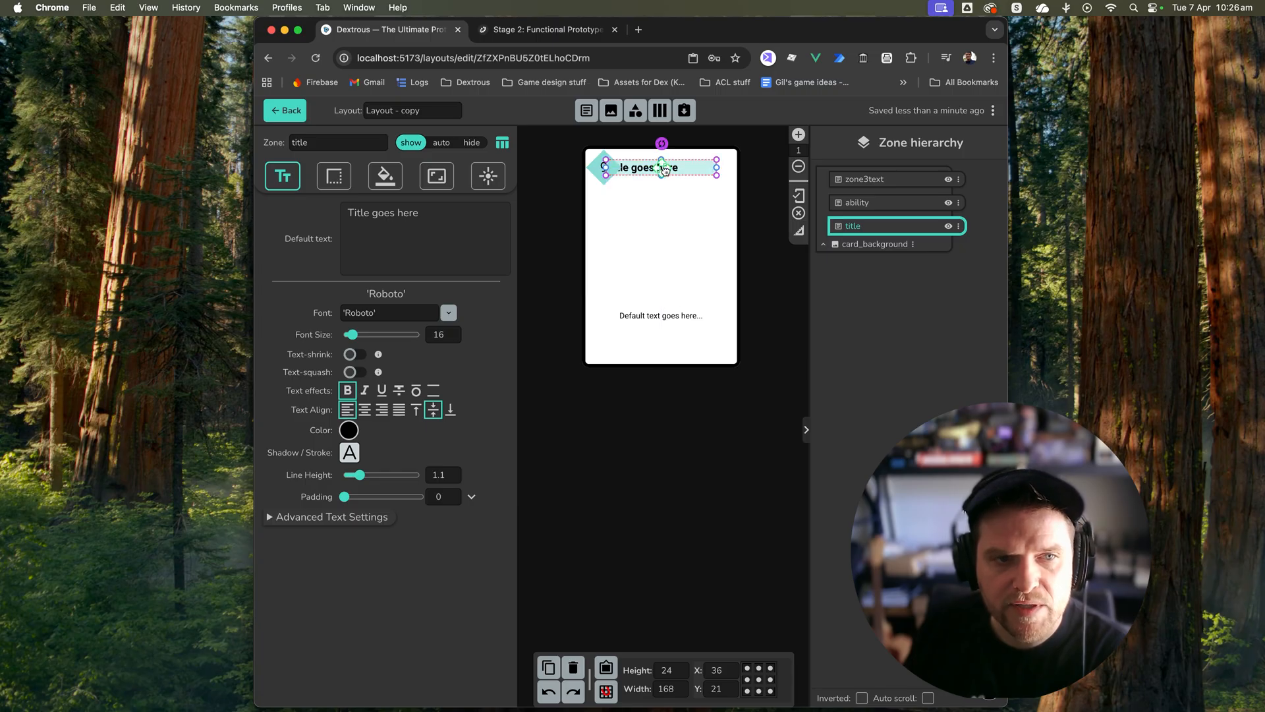
pyautogui.click(436, 185)
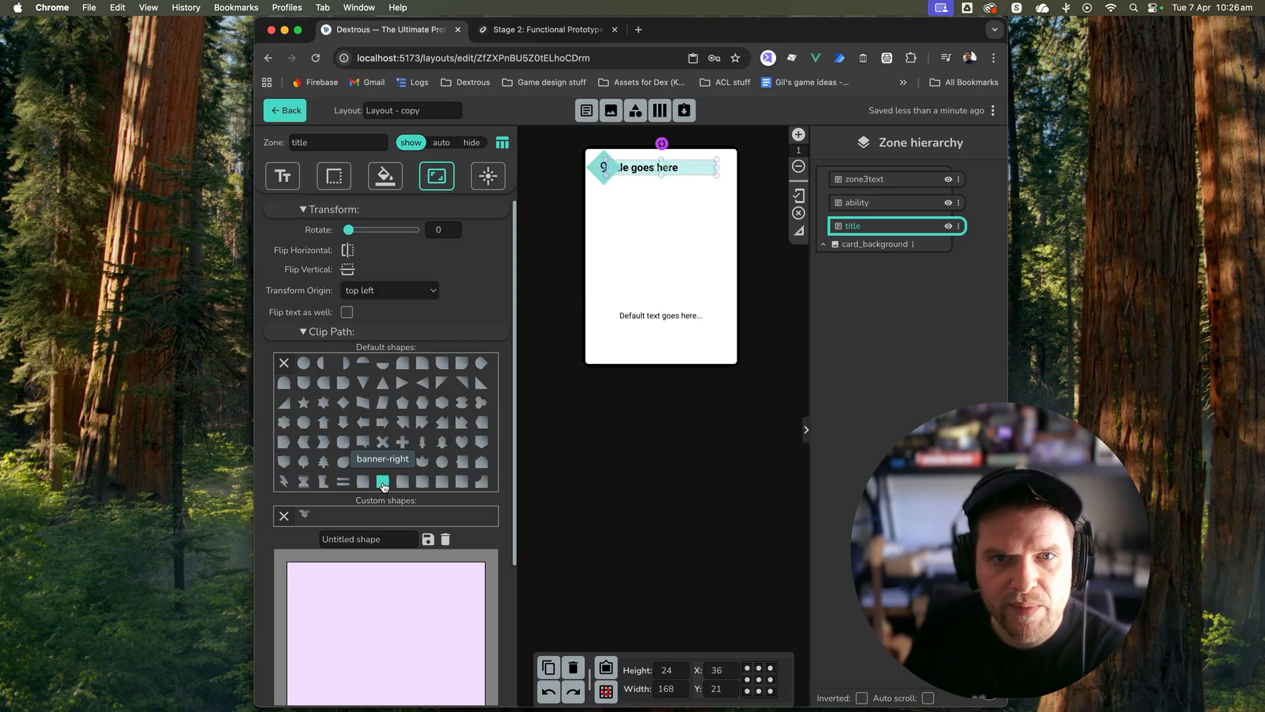
pyautogui.click(384, 485)
pyautogui.moveTo(717, 168); pyautogui.dragTo(725, 167)
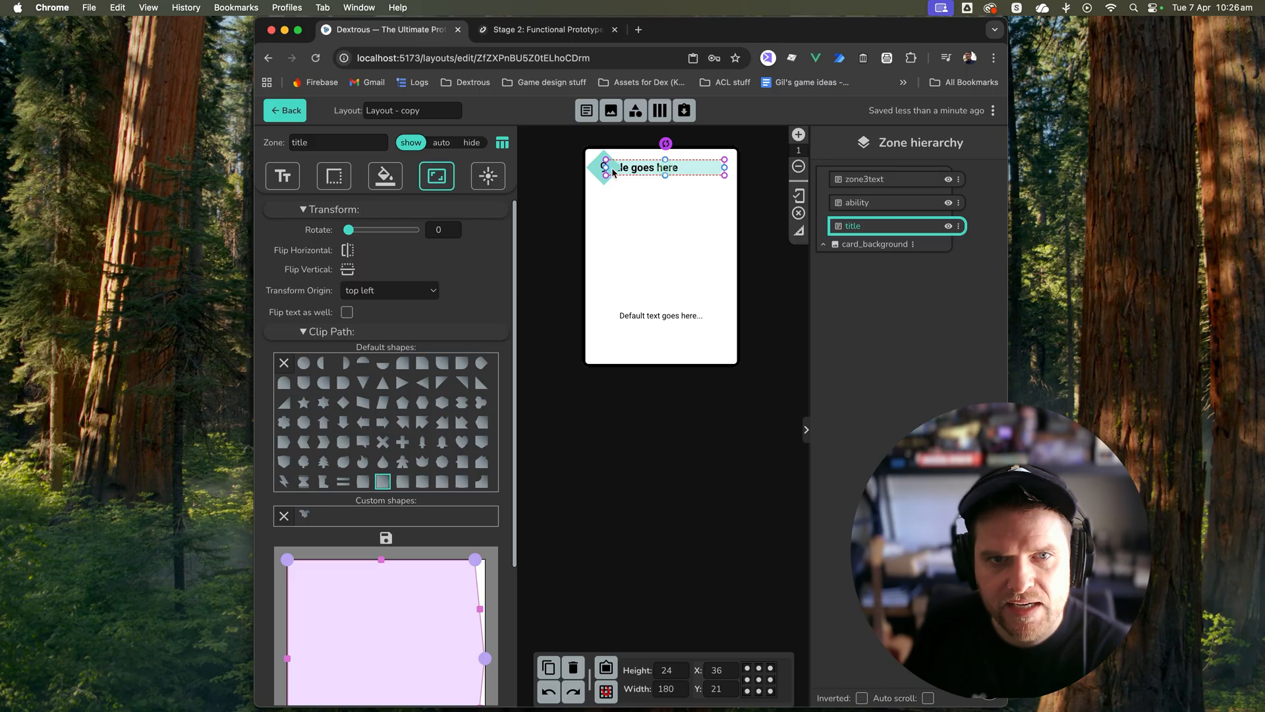
# Step: Set the title zone's left text padding to 26 so the text clears the diamond
pyautogui.click(283, 177)
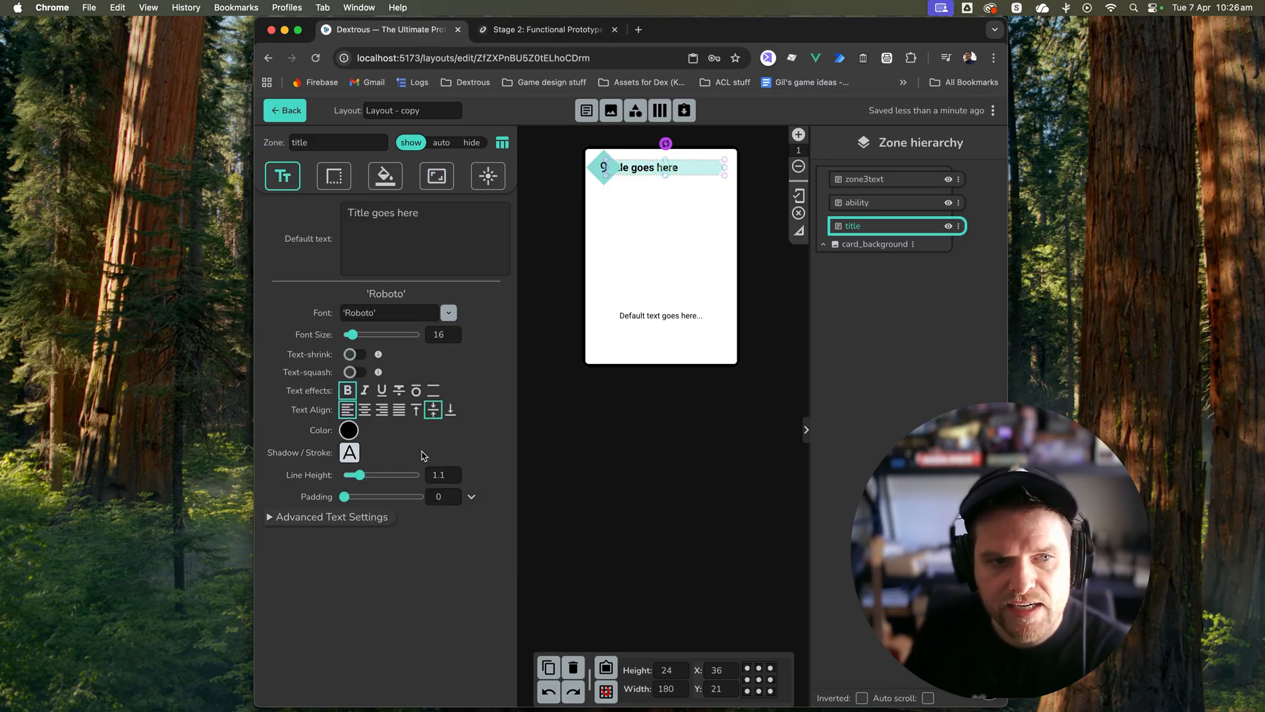
pyautogui.click(472, 498)
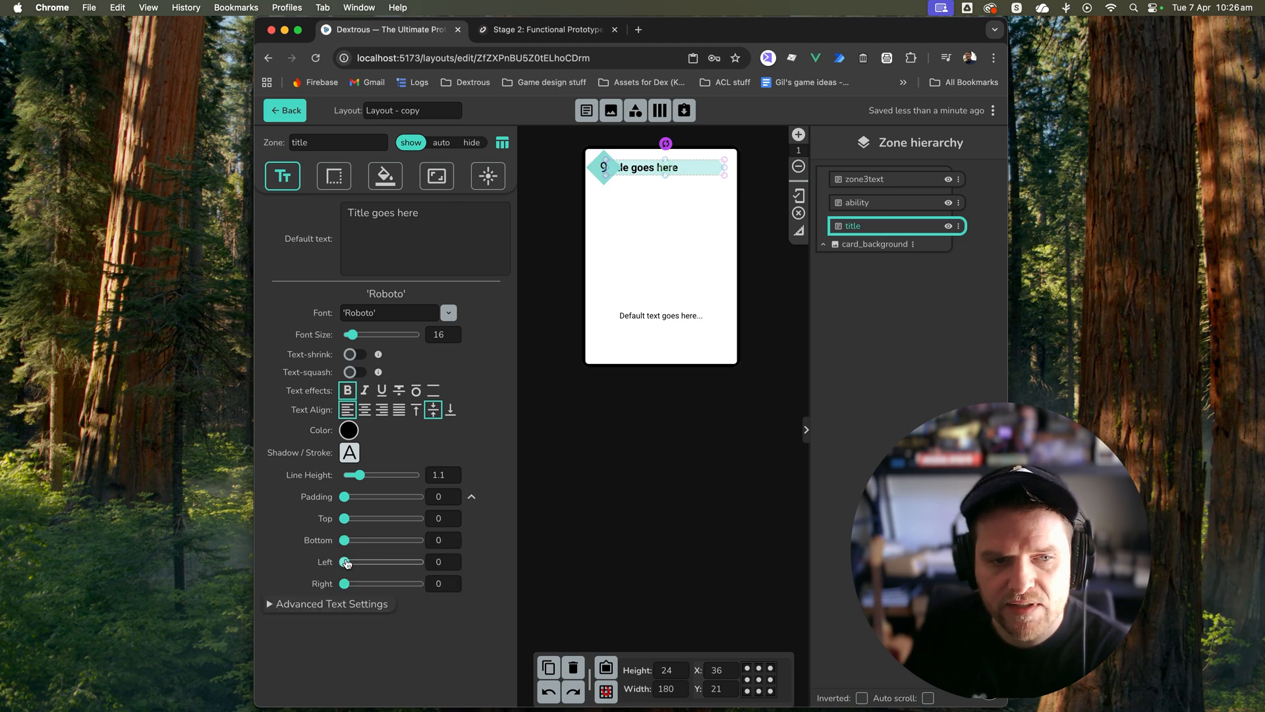
pyautogui.moveTo(344, 565); pyautogui.dragTo(365, 565)
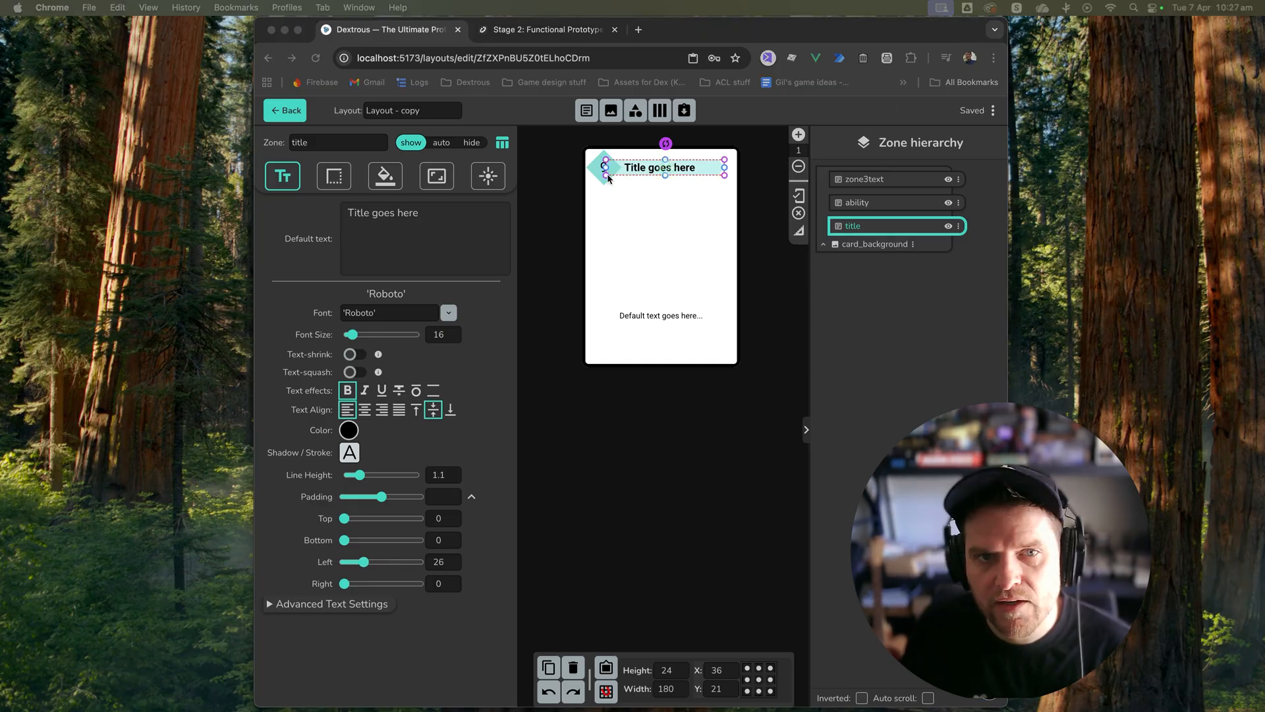
# Step: Rename the zone3text zone holding the diamond number to cost
pyautogui.click(594, 172)
pyautogui.click(594, 172)
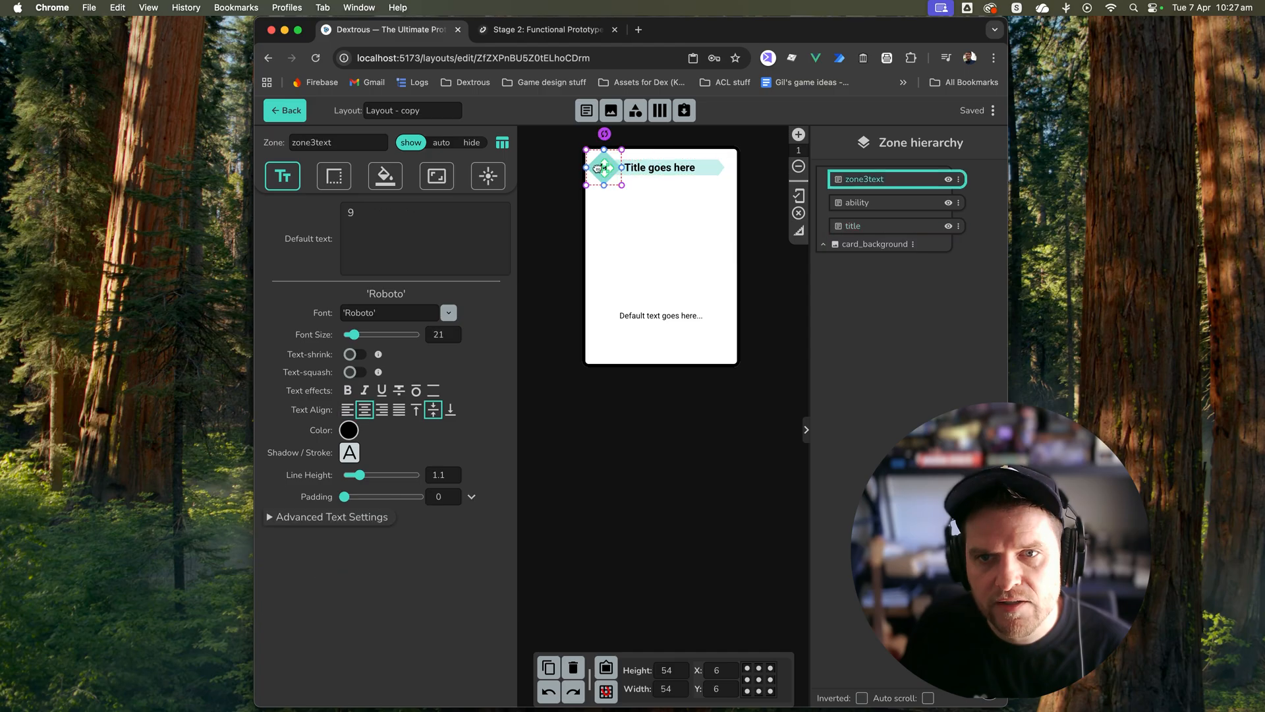
pyautogui.doubleClick(876, 179)
pyautogui.write('cost')
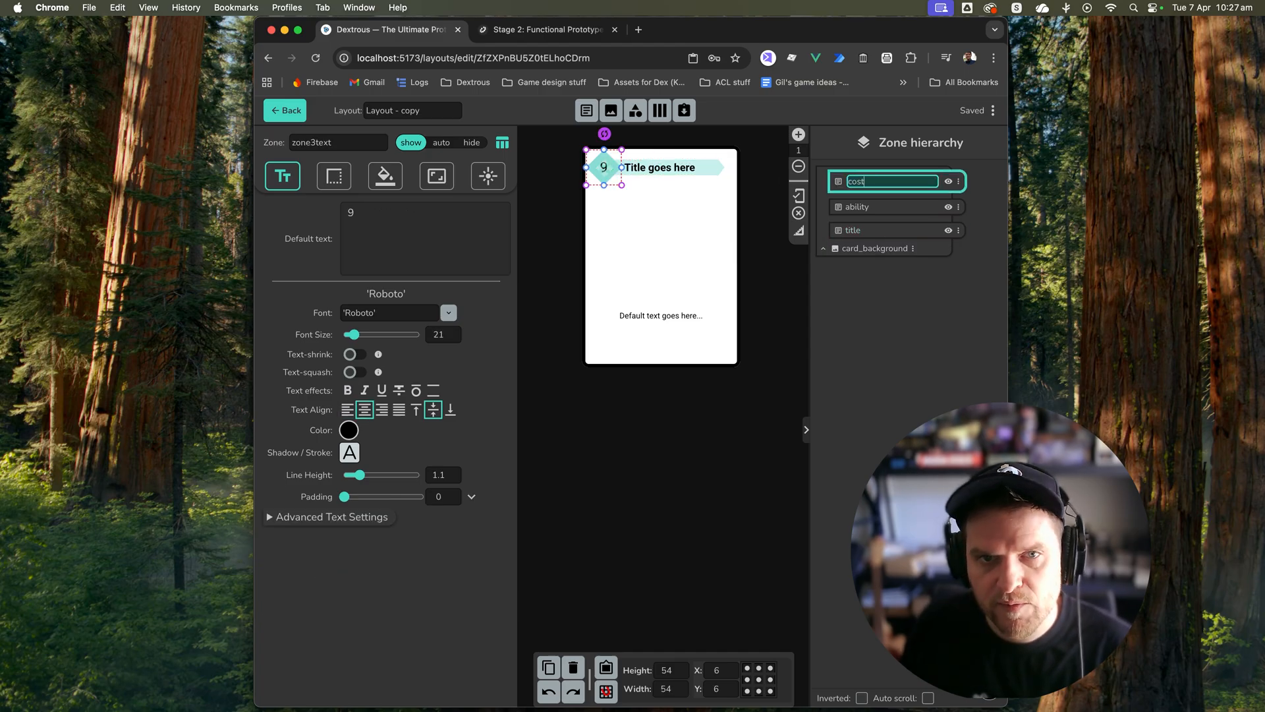
pyautogui.press('Return')
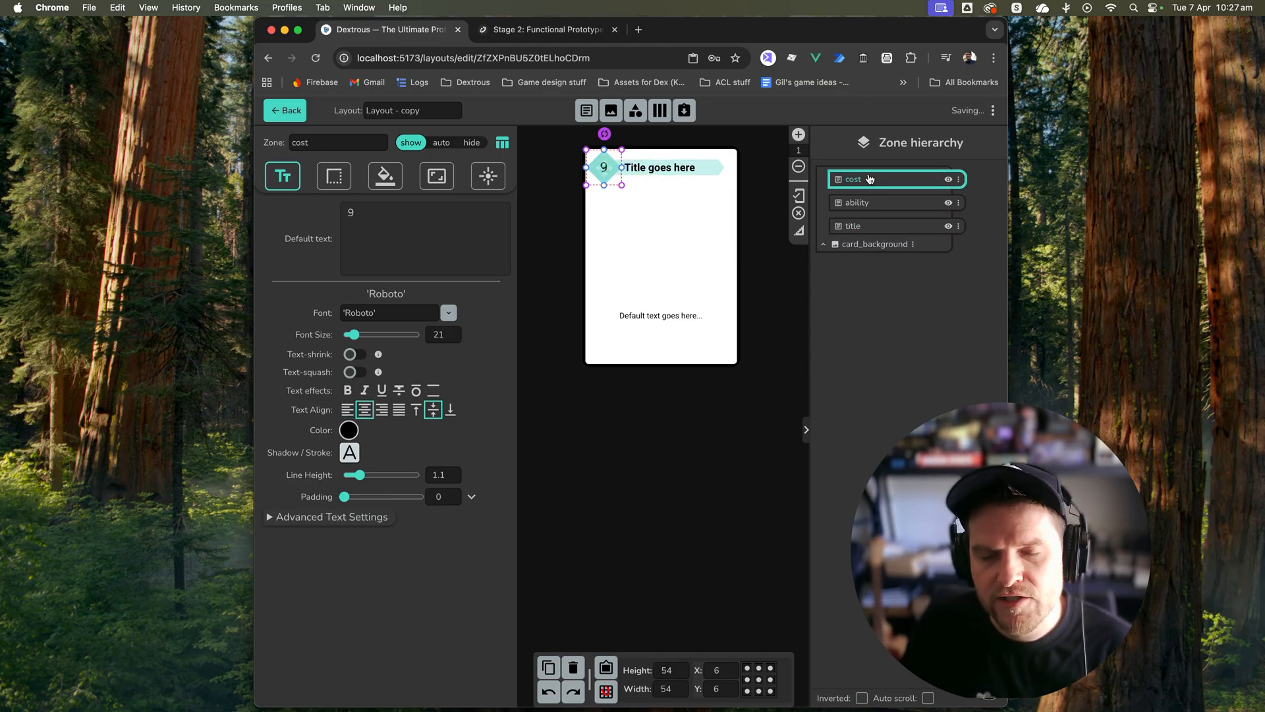
# Step: Set the font of the cost, ability and title zones together to Space Grotesk
pyautogui.keyDown('shift'); pyautogui.click(858, 205); pyautogui.keyUp('shift')
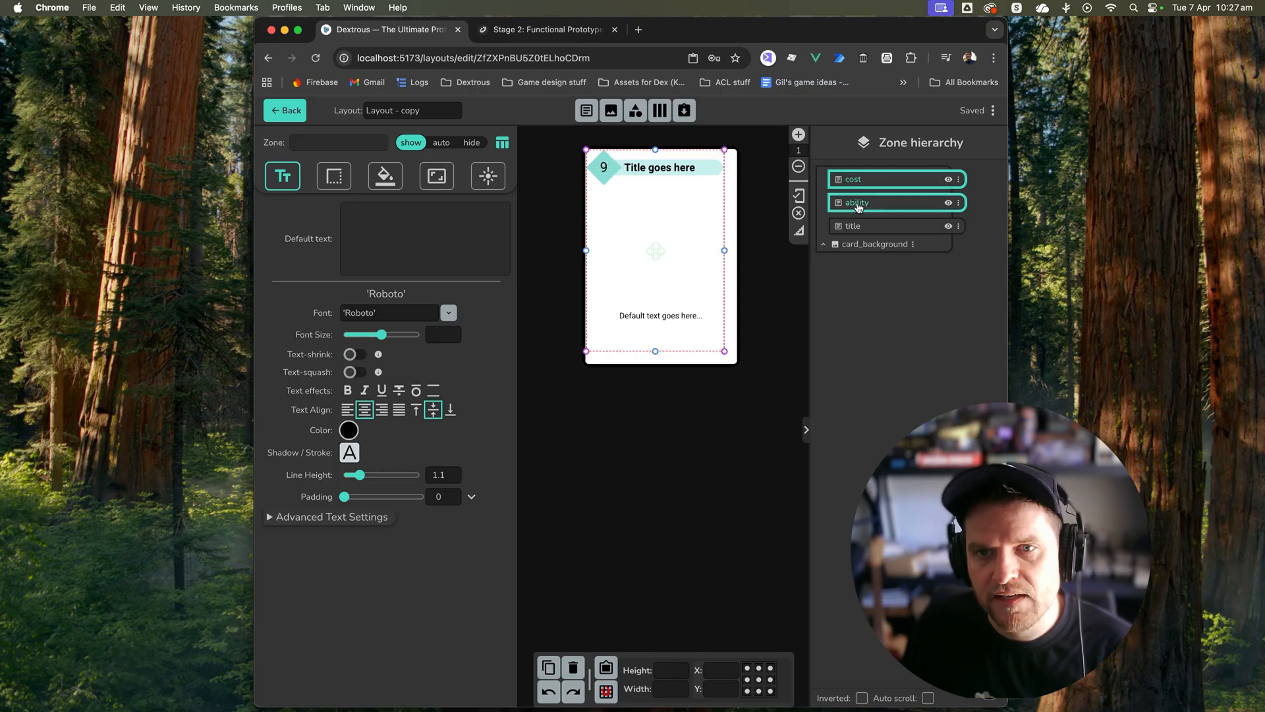
pyautogui.keyDown('shift'); pyautogui.click(857, 227); pyautogui.keyUp('shift')
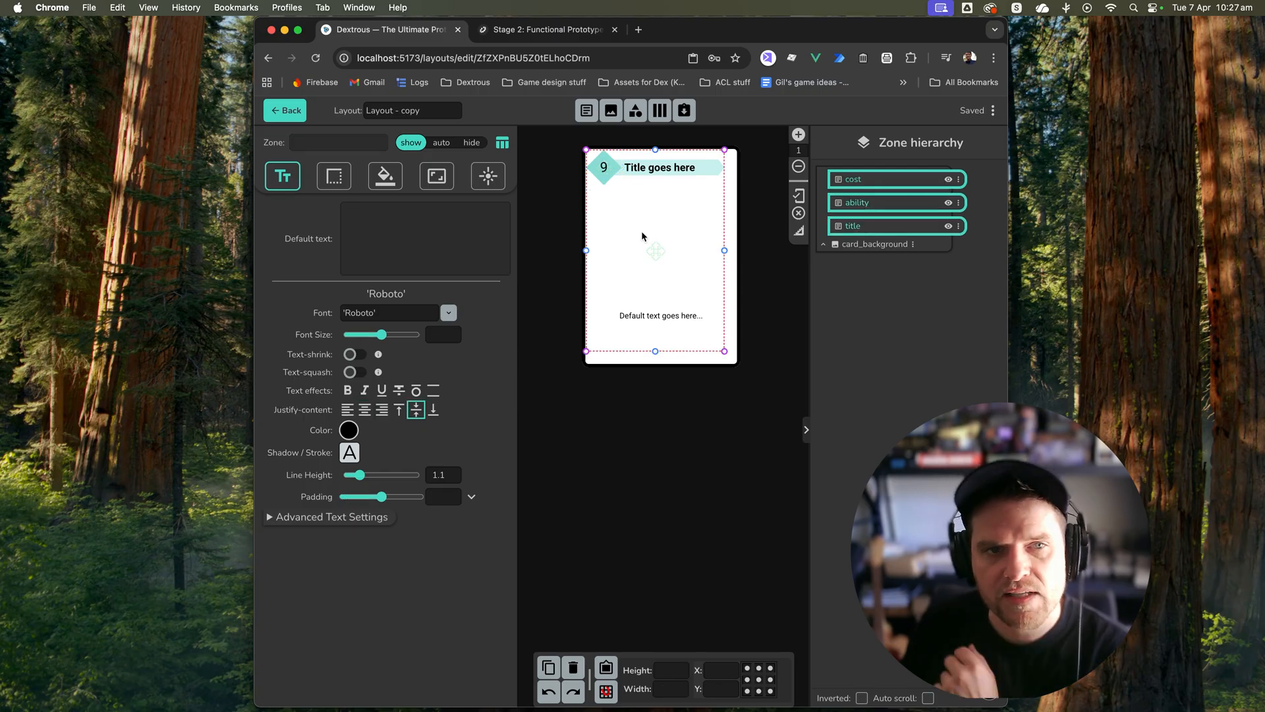
pyautogui.click(447, 313)
pyautogui.scroll(-10, 436, 455)
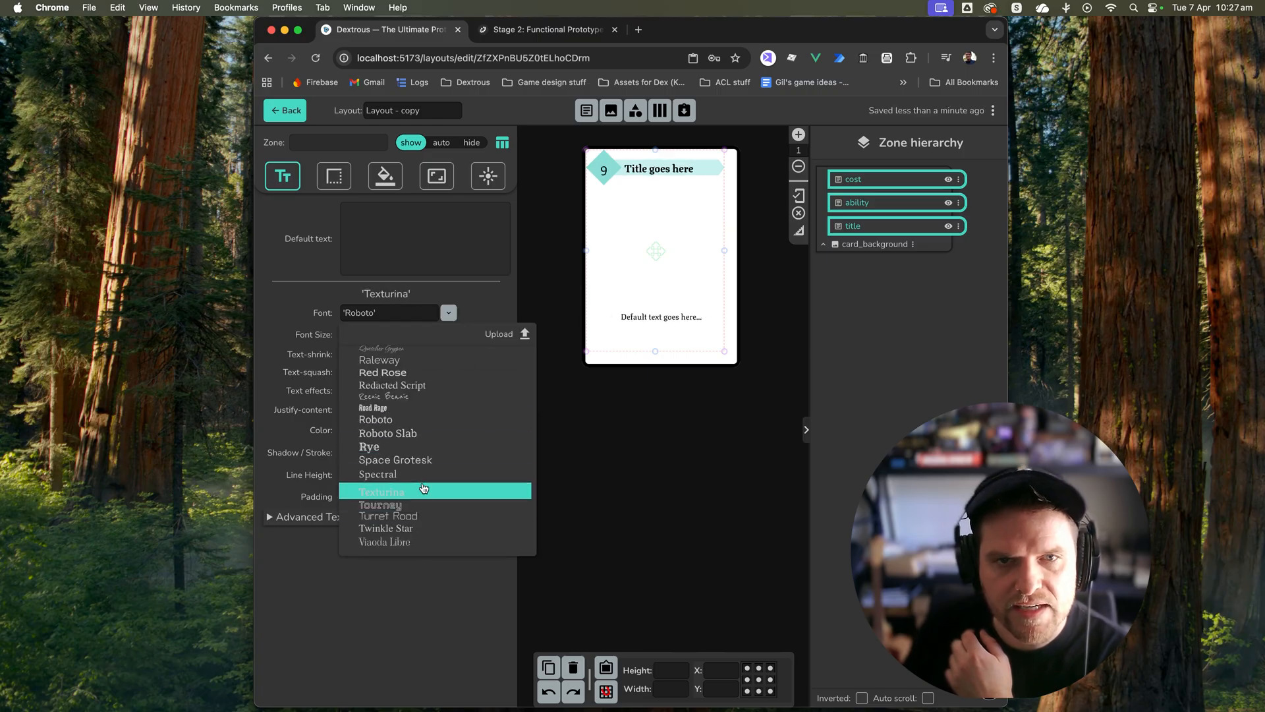
pyautogui.click(422, 461)
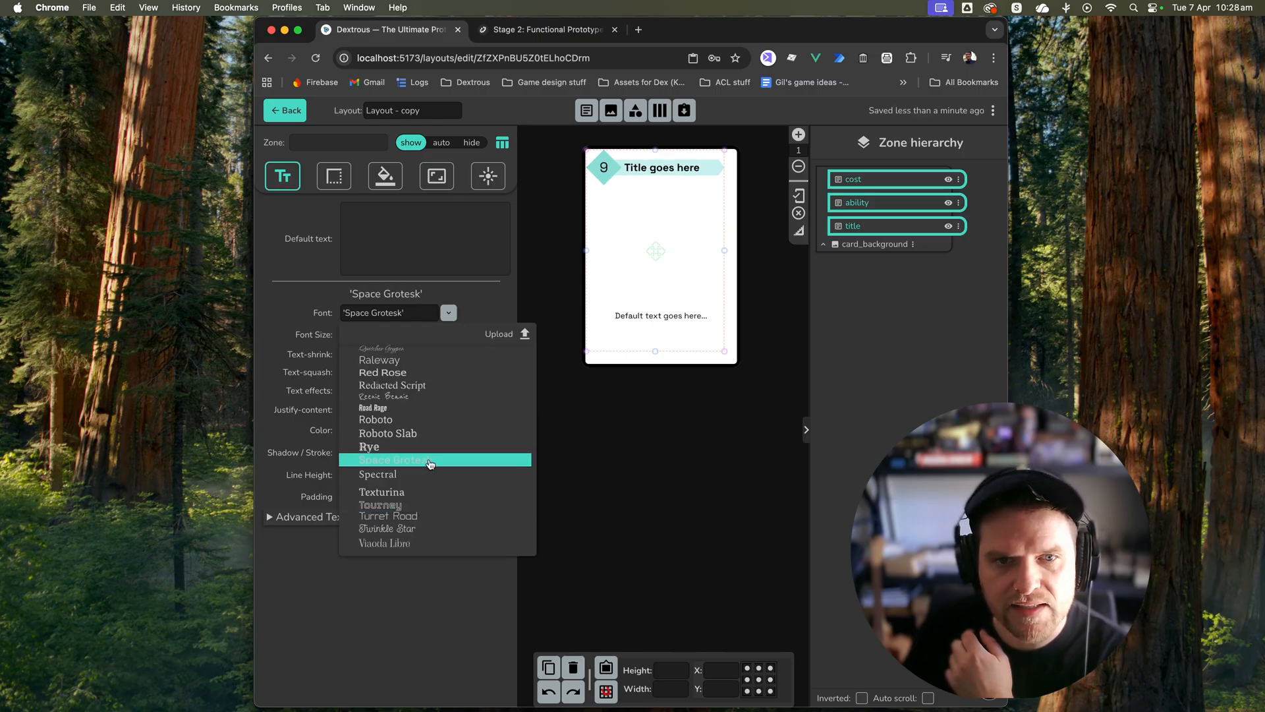
# Step: Increase the ability zone's font size to 15
pyautogui.click(653, 349)
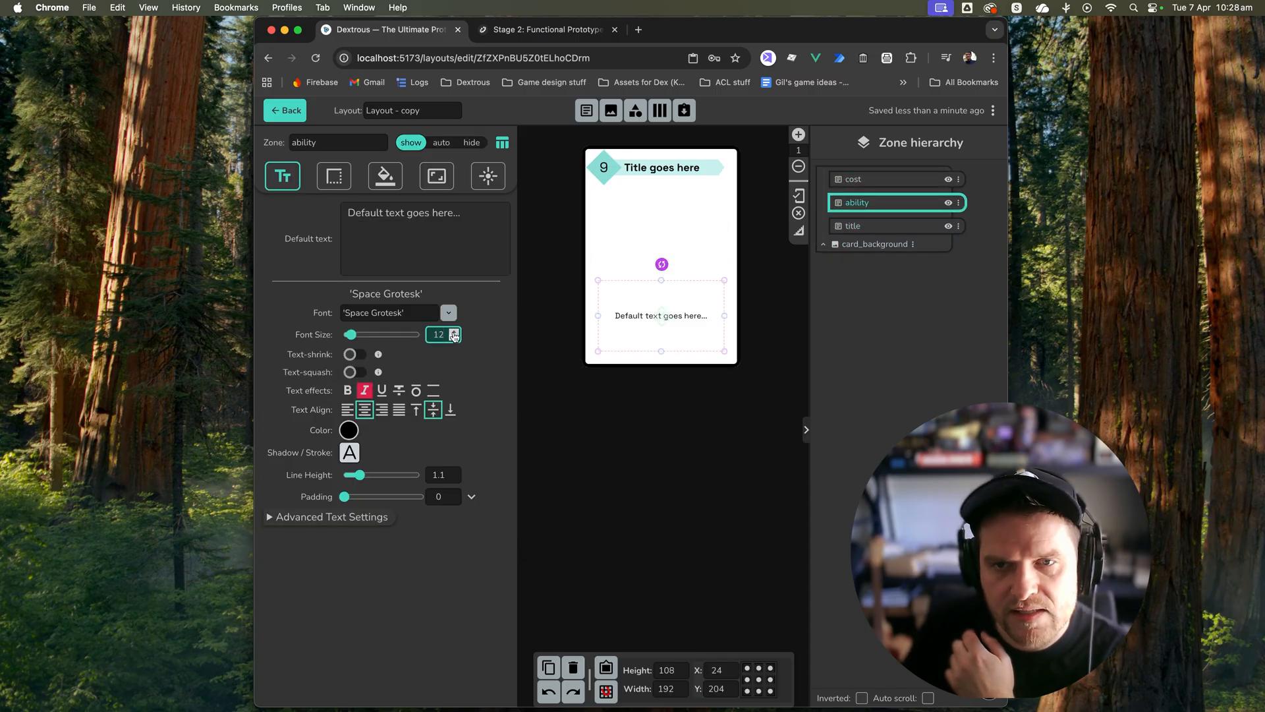
pyautogui.click(453, 334)
pyautogui.click(453, 334)
pyautogui.click(453, 334)
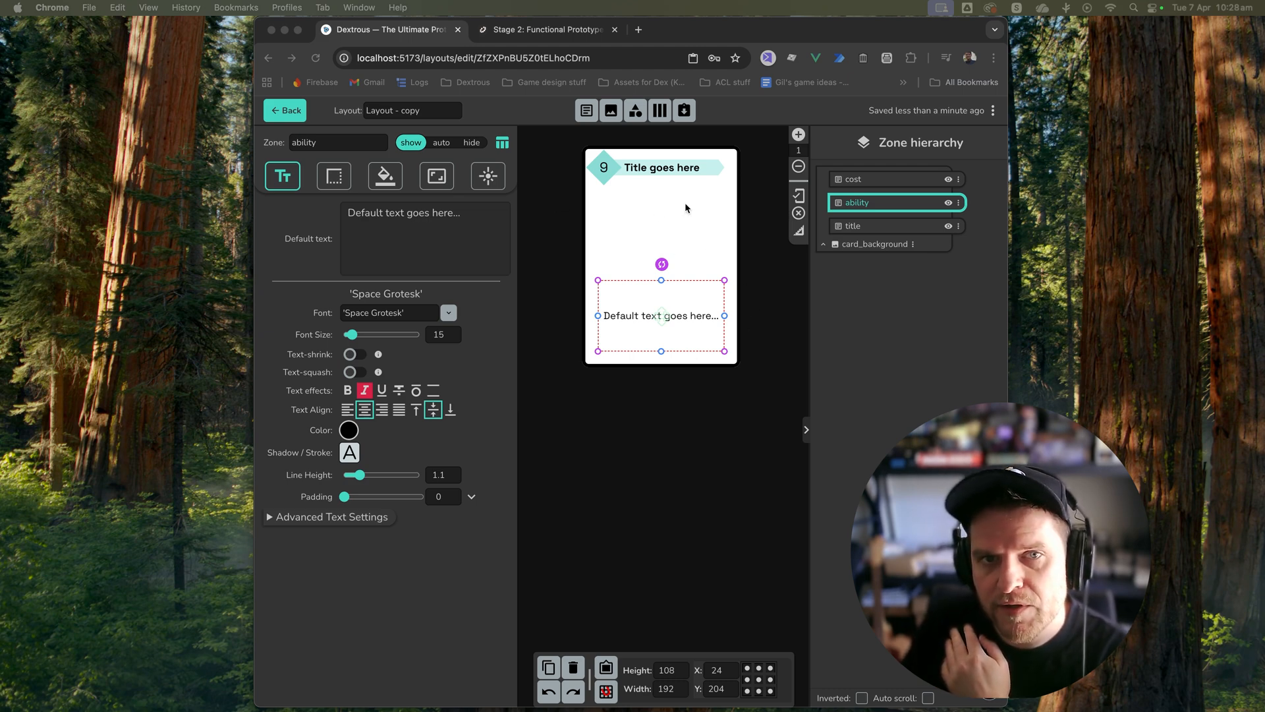
# Step: Add an image zone 162 wide and 156 high between the title and ability text, at X 42, Y 66
pyautogui.click(611, 116)
pyautogui.click(611, 115)
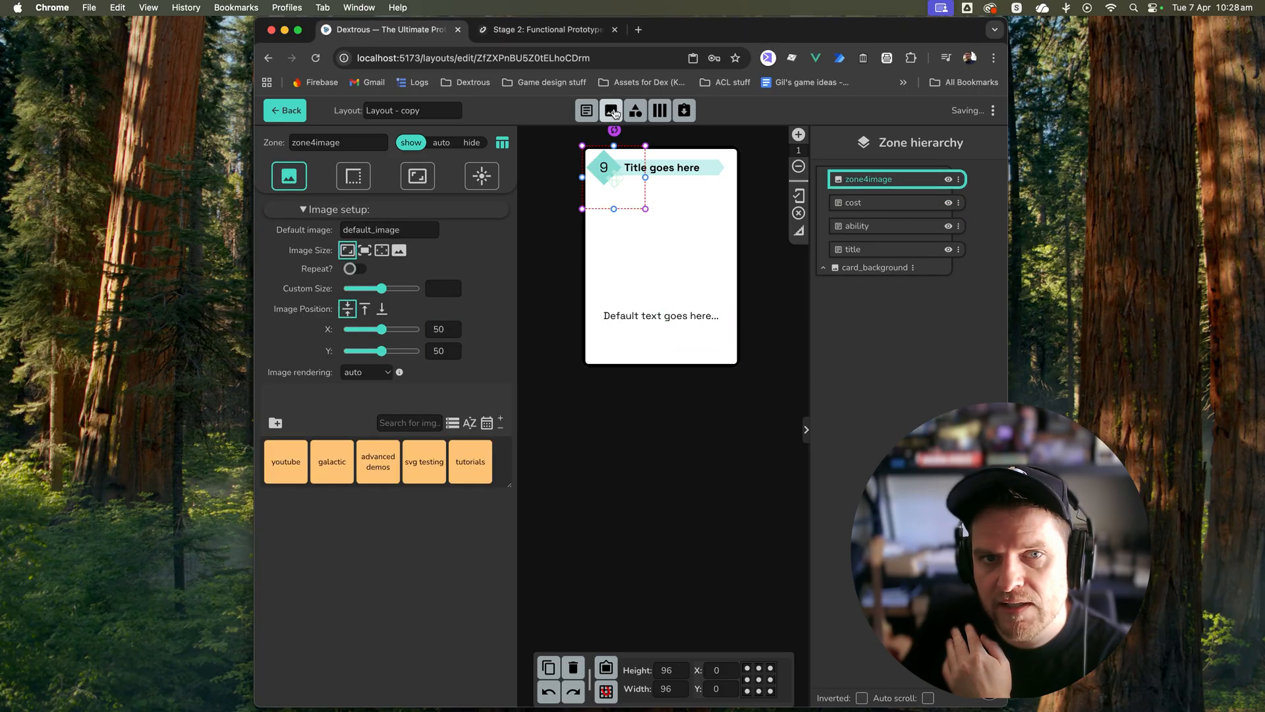
pyautogui.moveTo(636, 220); pyautogui.dragTo(709, 295)
pyautogui.moveTo(650, 246); pyautogui.dragTo(609, 242)
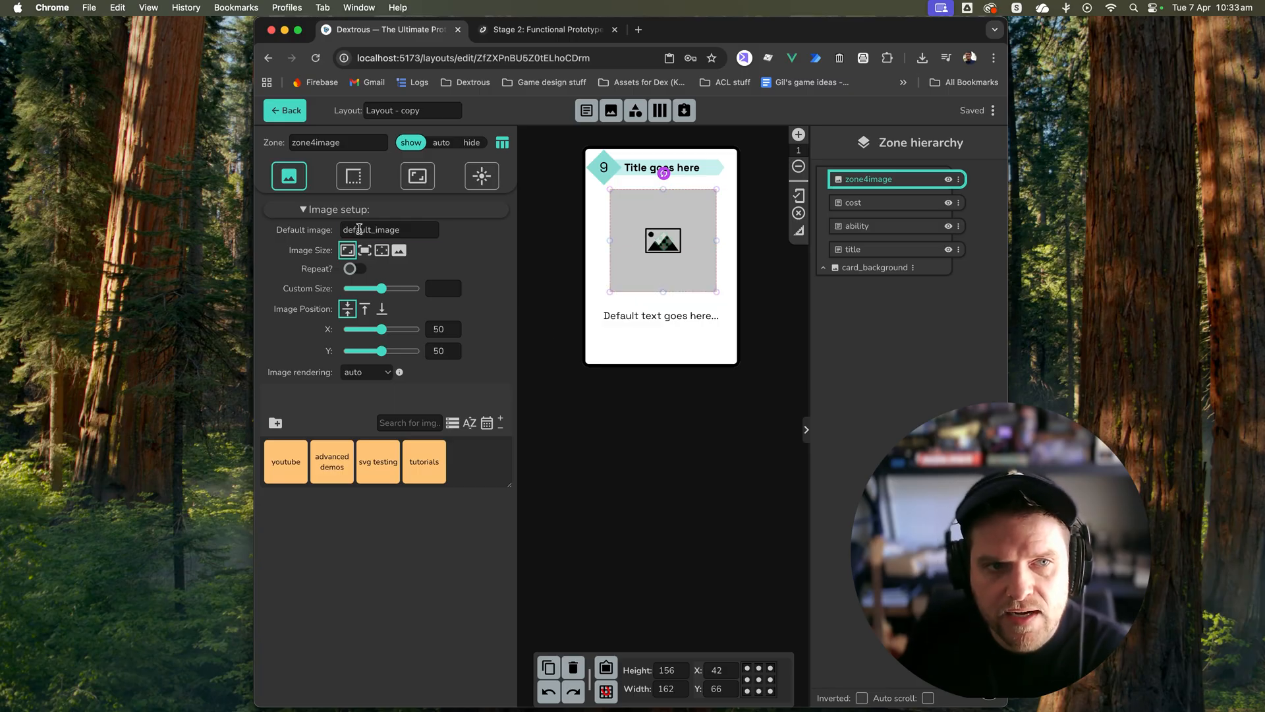
# Step: Create an image folder named galactic in the image library and open it
pyautogui.click(359, 228)
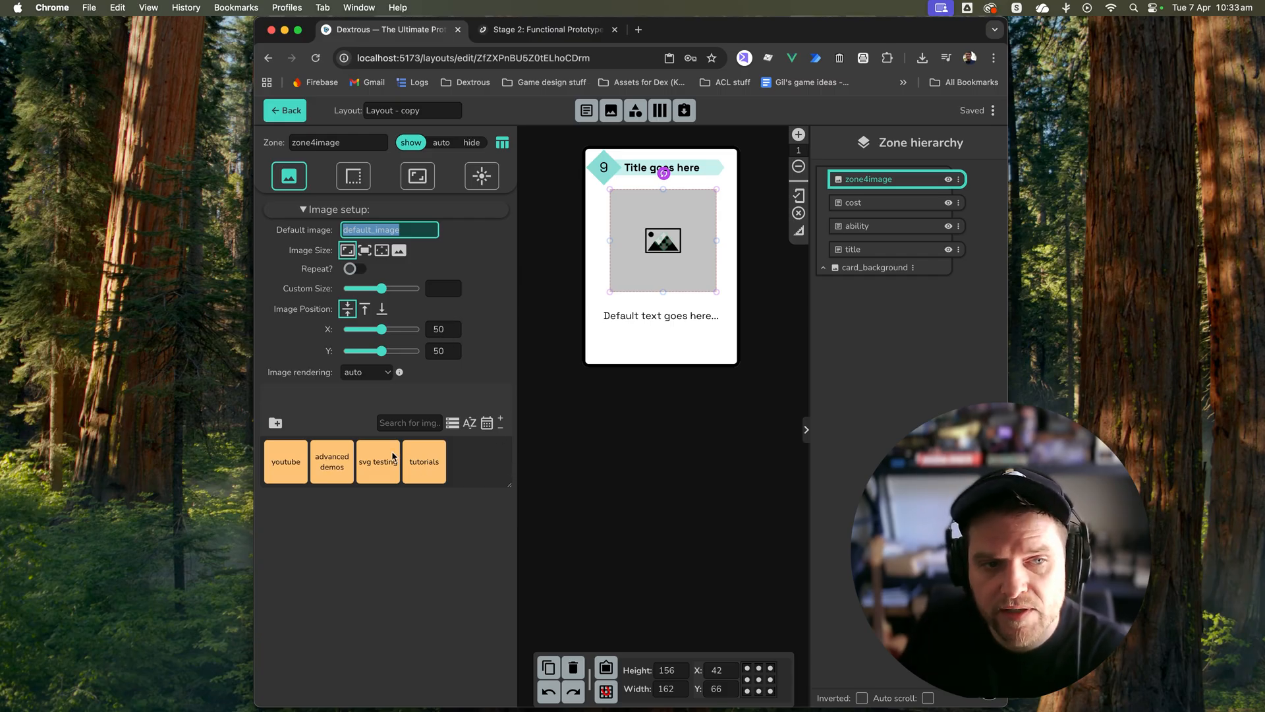
pyautogui.click(277, 424)
pyautogui.write('g')
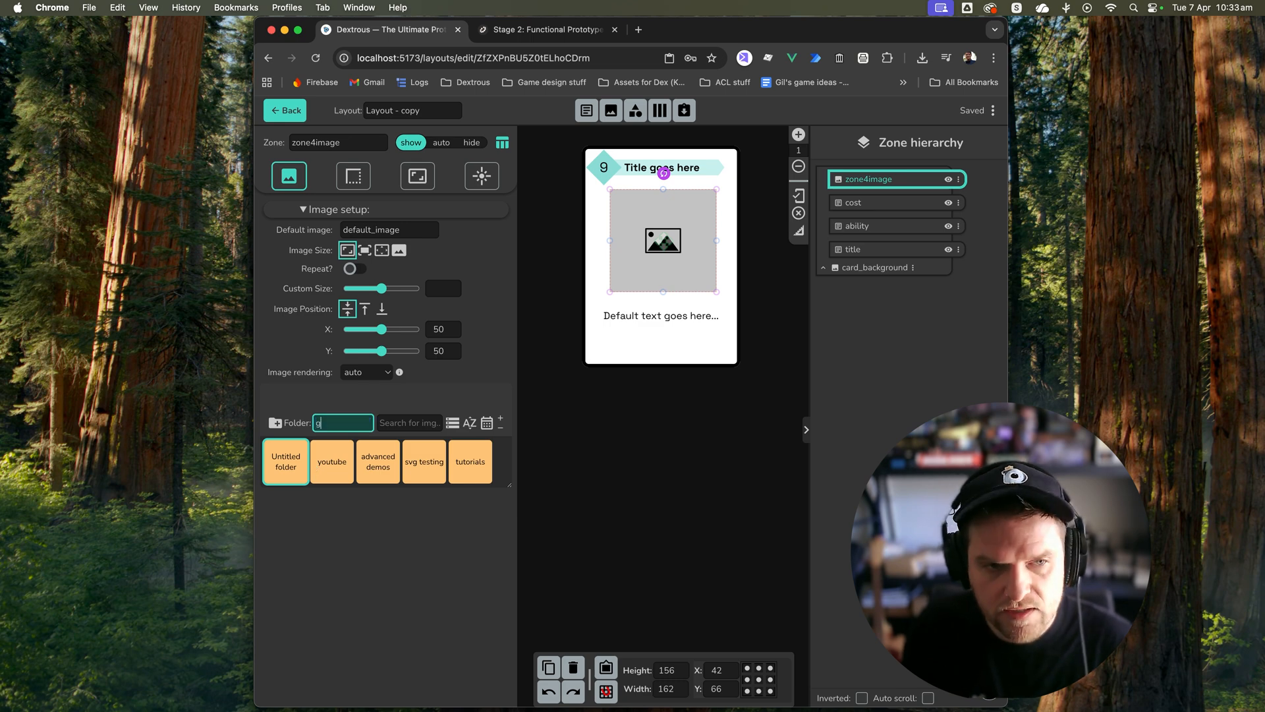
pyautogui.write('alactic')
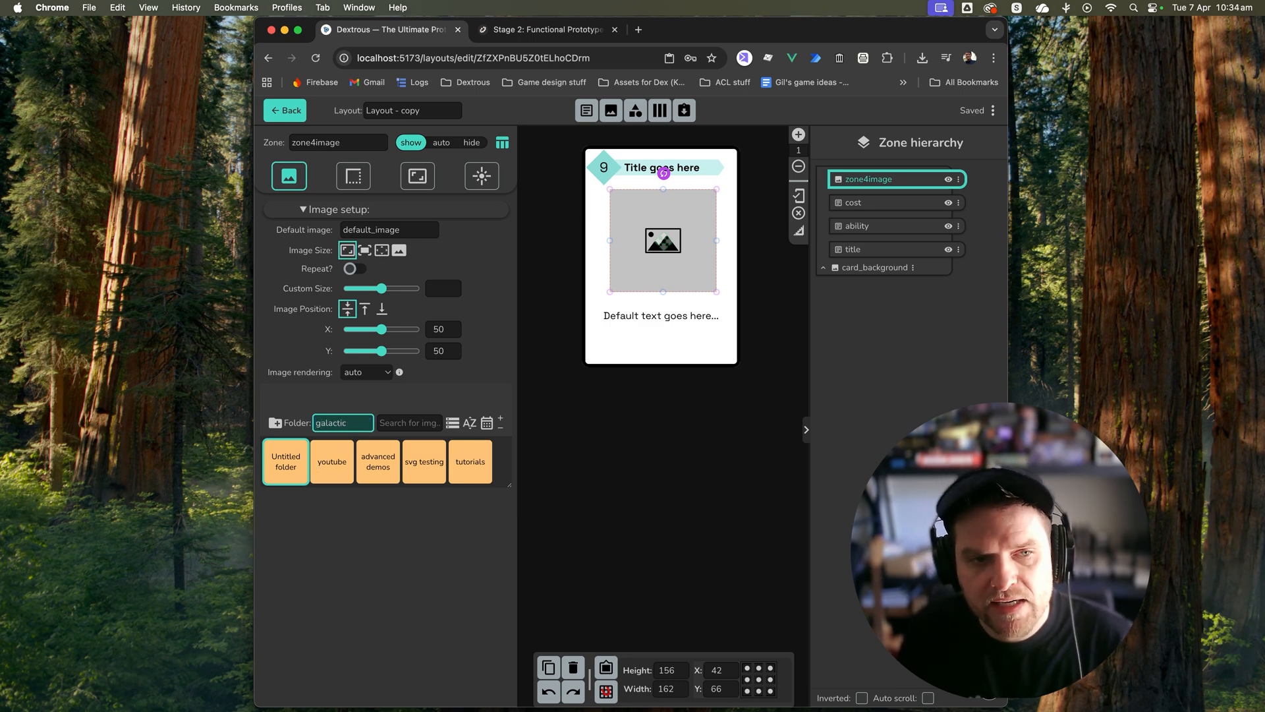
pyautogui.press('Return')
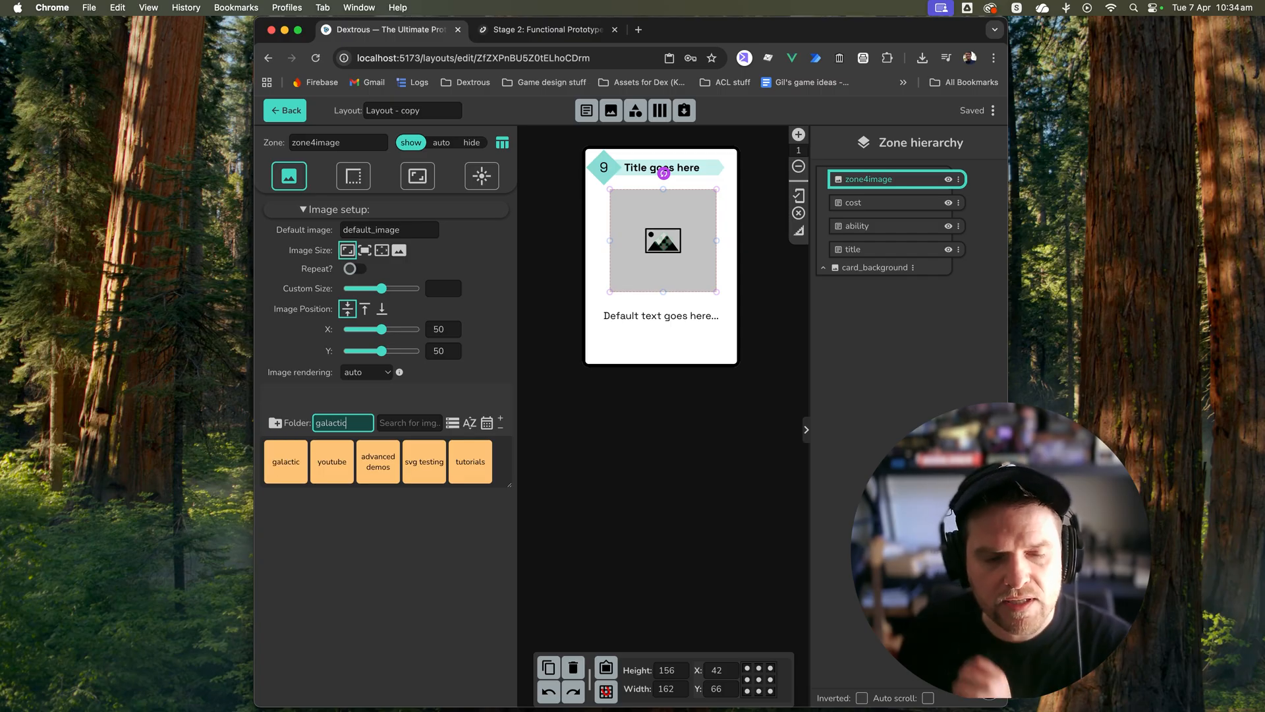
pyautogui.click(277, 463)
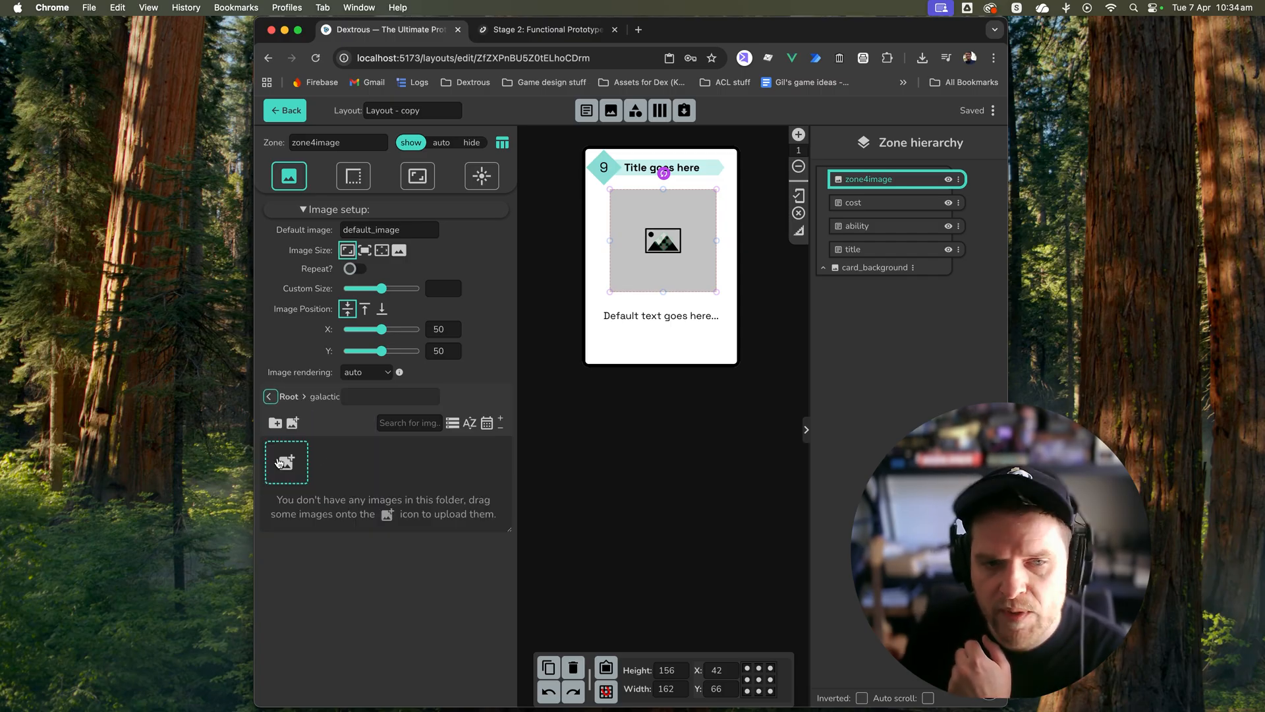
# Step: Upload all files from Finder's images folder into the galactic folder and dismiss the upload progress popup
pyautogui.moveTo(1264, 135); pyautogui.dragTo(884, 272)
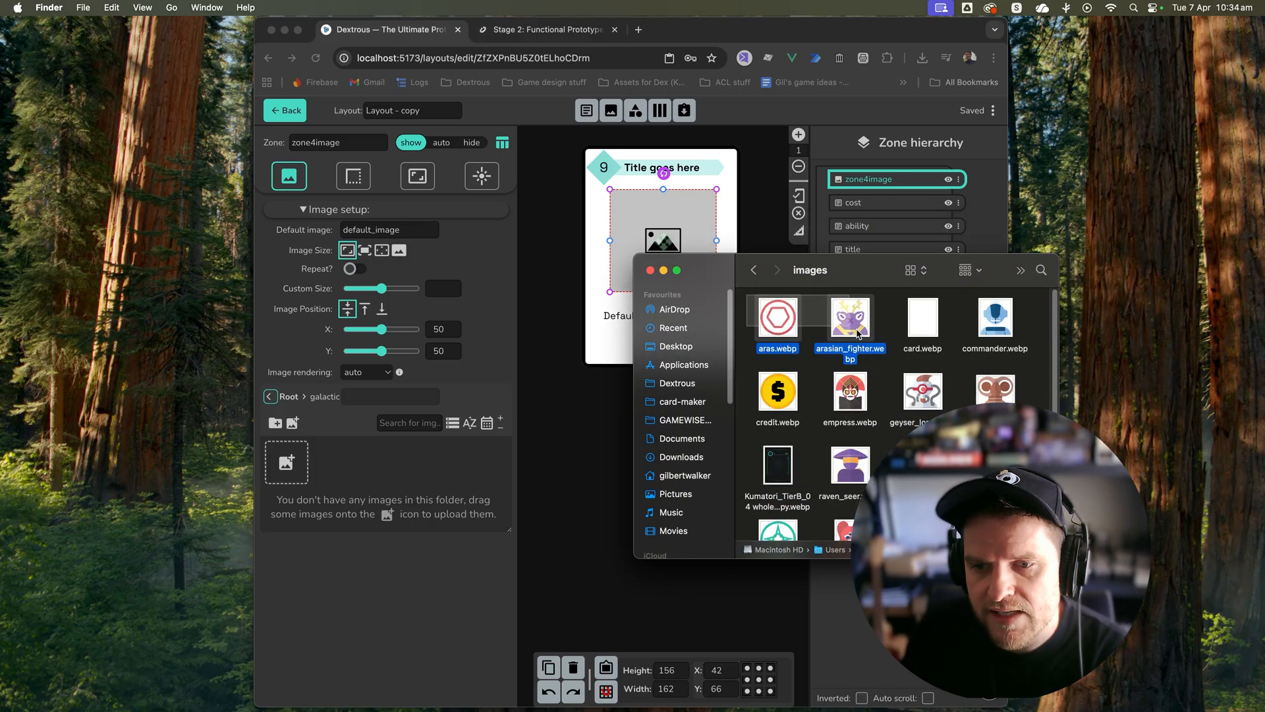
pyautogui.press('super+a')
pyautogui.scroll(-3, 788, 323)
pyautogui.moveTo(922, 337); pyautogui.dragTo(439, 478)
pyautogui.click(632, 426)
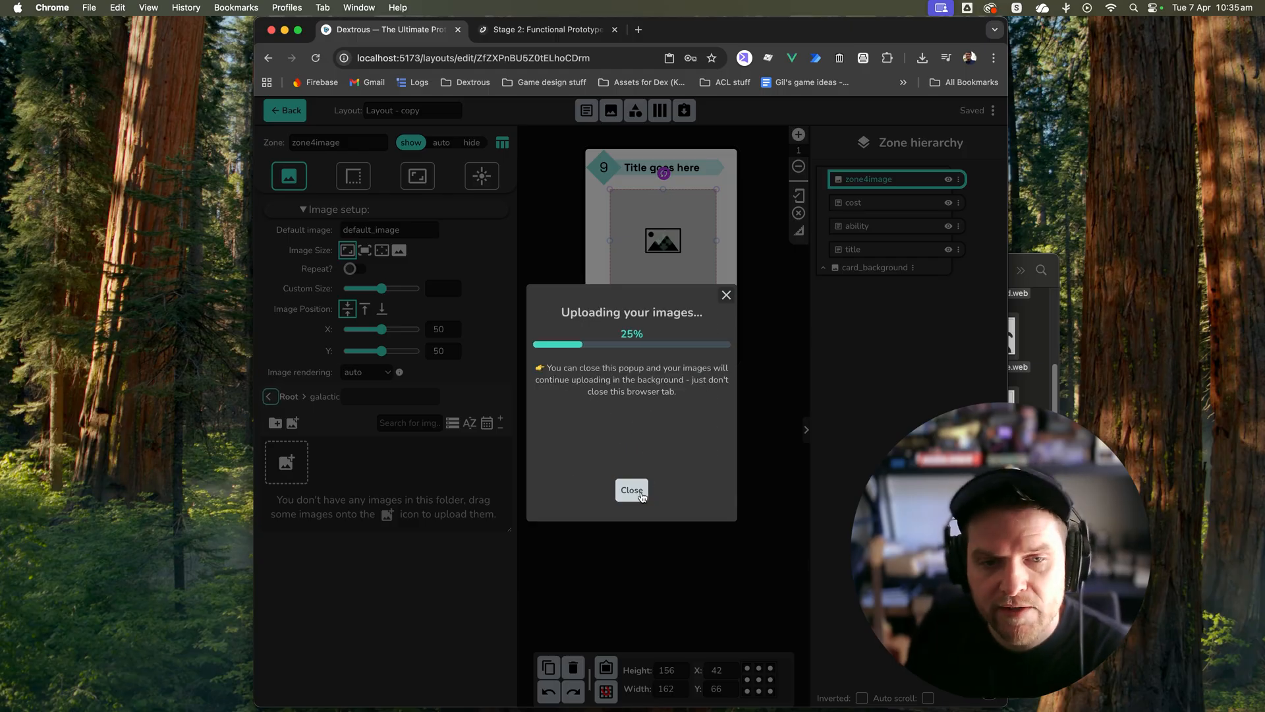
pyautogui.click(632, 490)
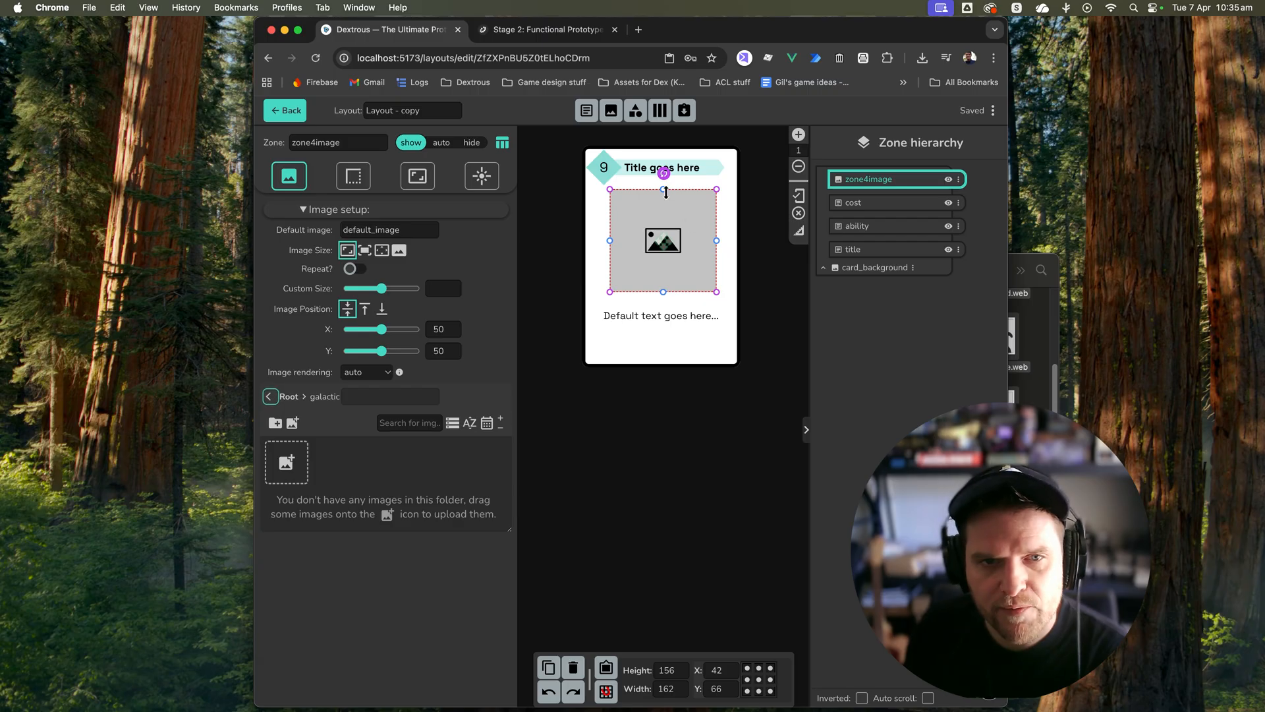
# Step: Rename the zone4image zone as image and set its image size to Contain
pyautogui.doubleClick(867, 180)
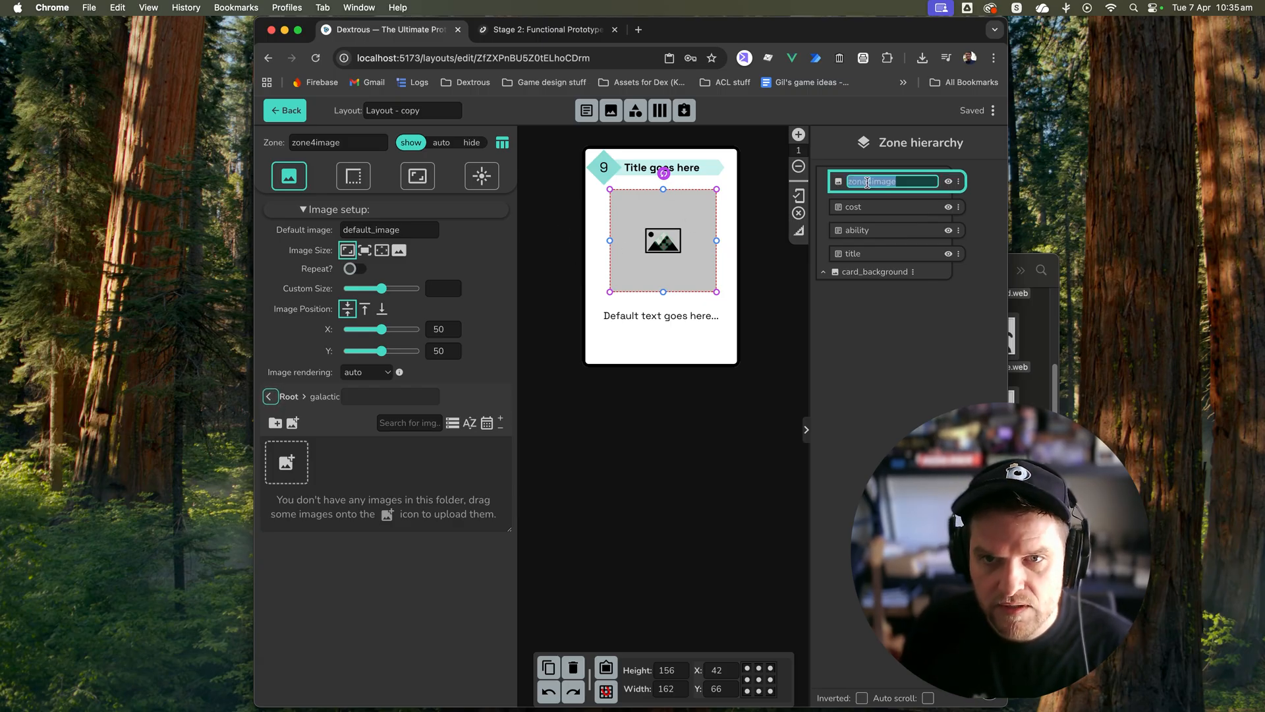
pyautogui.write('image')
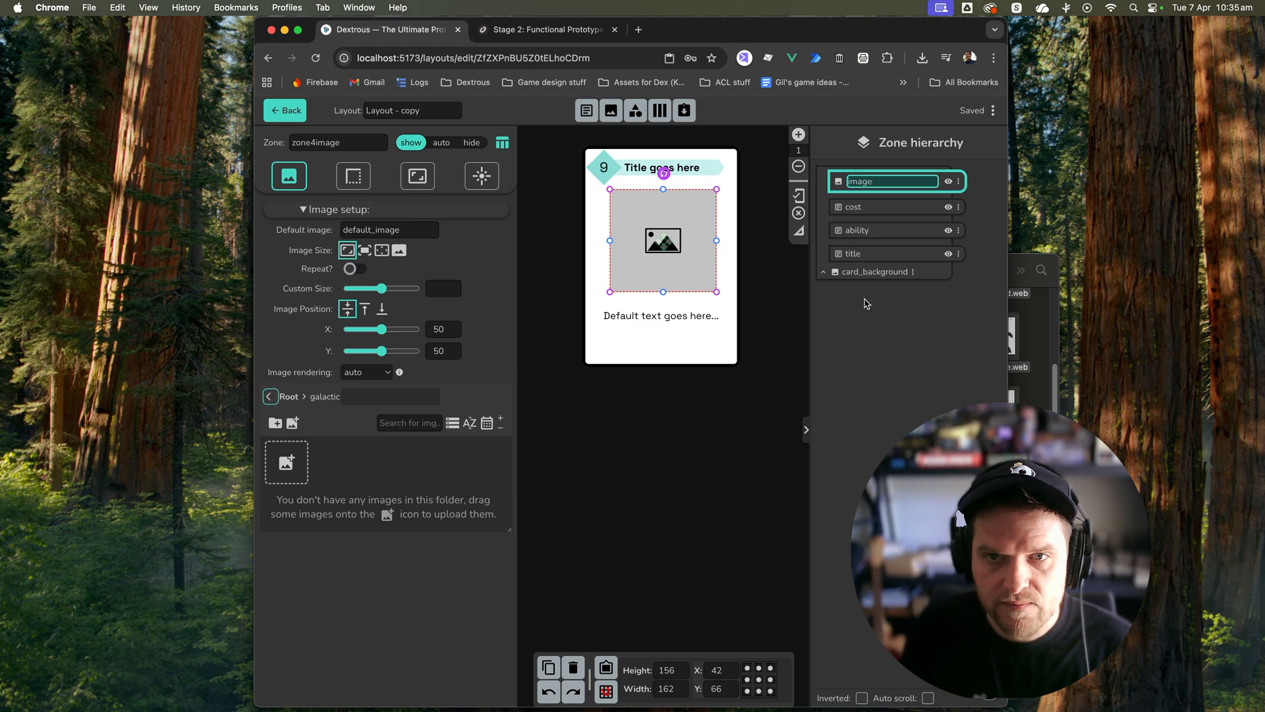
pyautogui.press('Return')
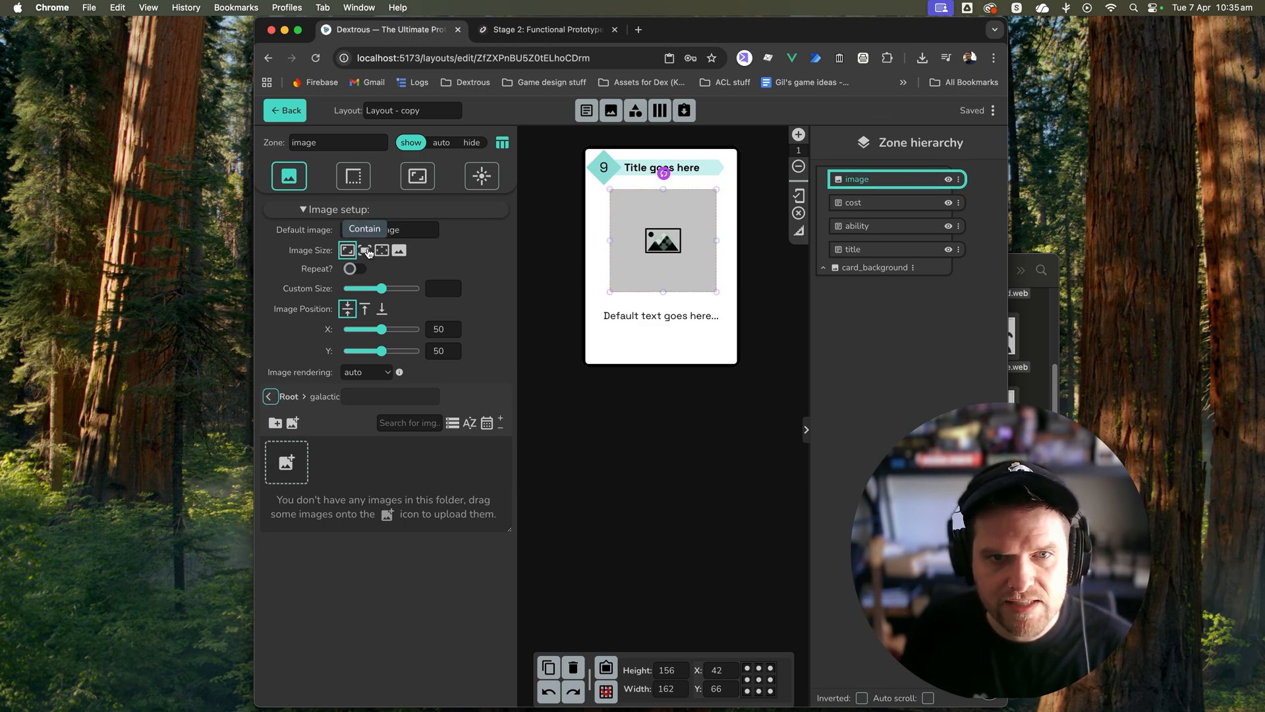
pyautogui.click(366, 251)
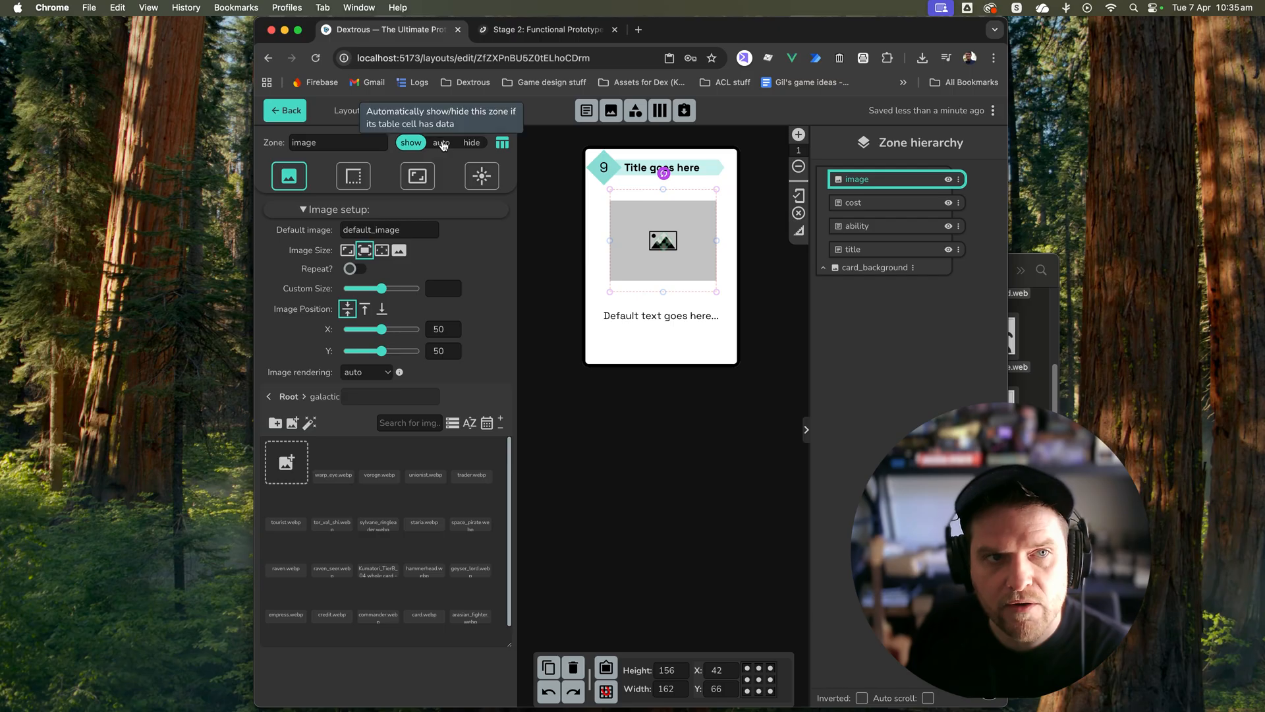
# Step: Return to the deck and assign warp_eye.webp from the galactic folder to the first card's image cell
pyautogui.click(289, 111)
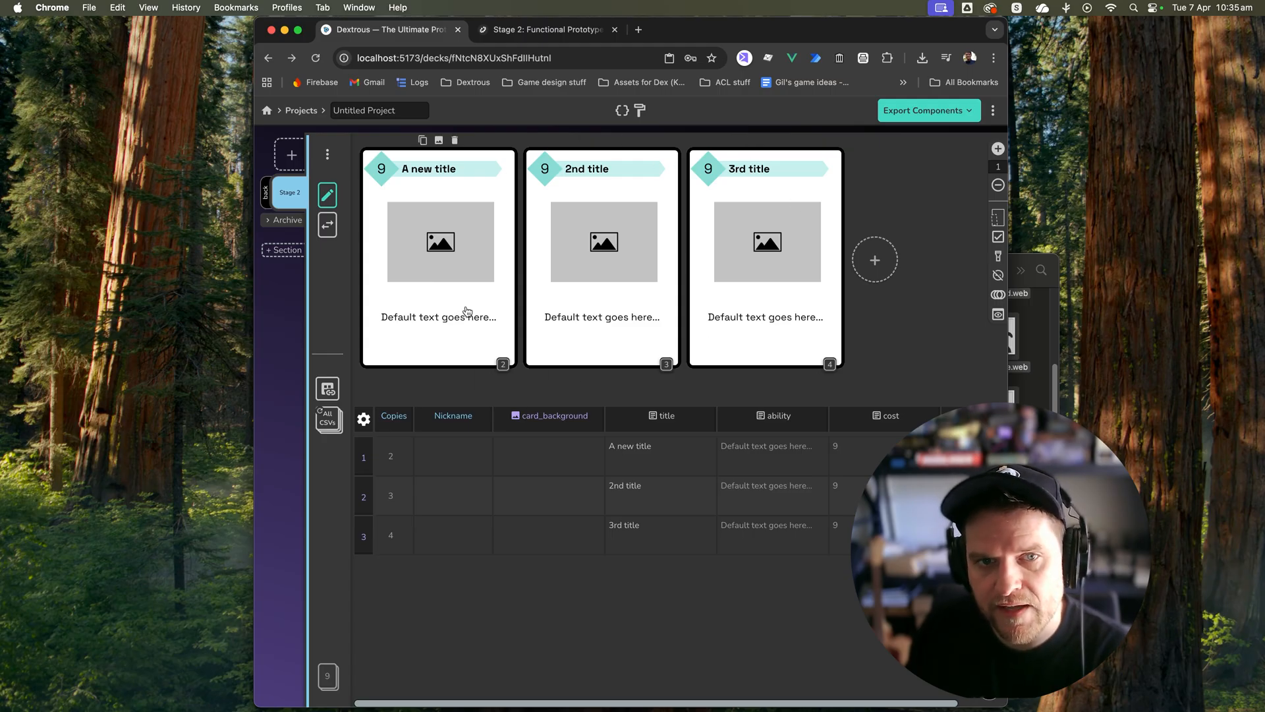
pyautogui.click(449, 240)
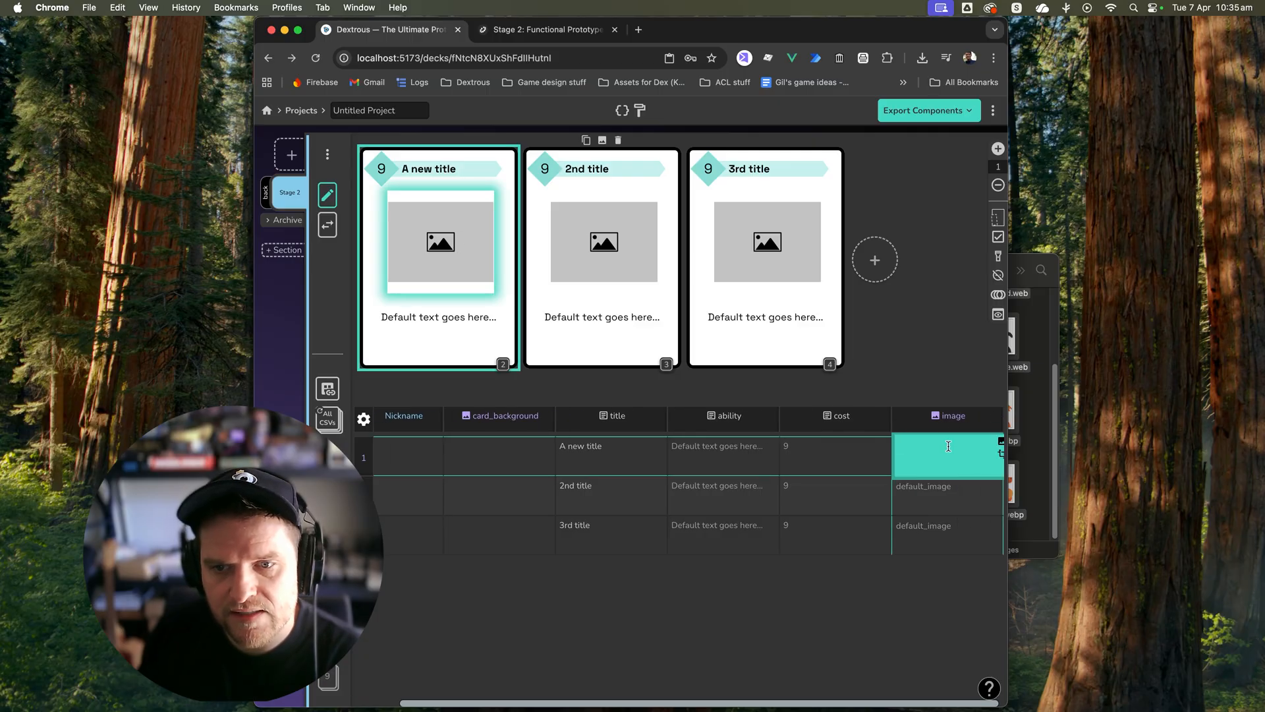
pyautogui.hscroll(1, 949, 447)
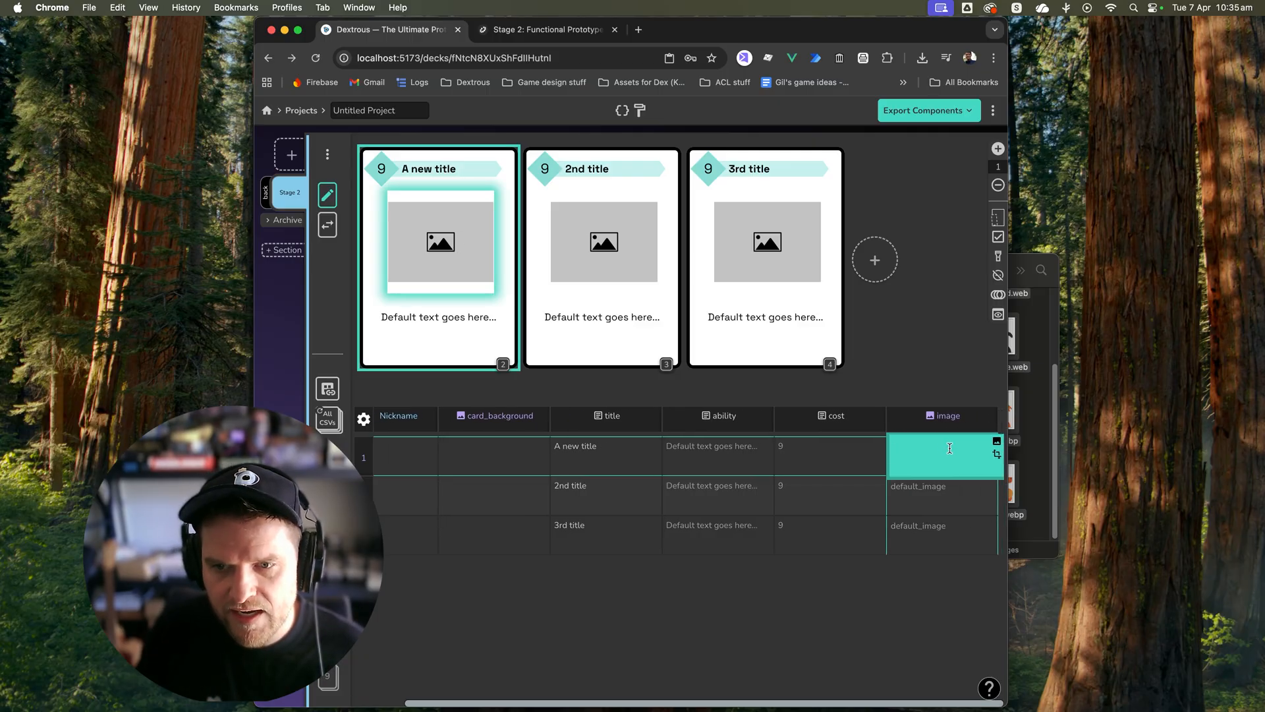
pyautogui.click(996, 443)
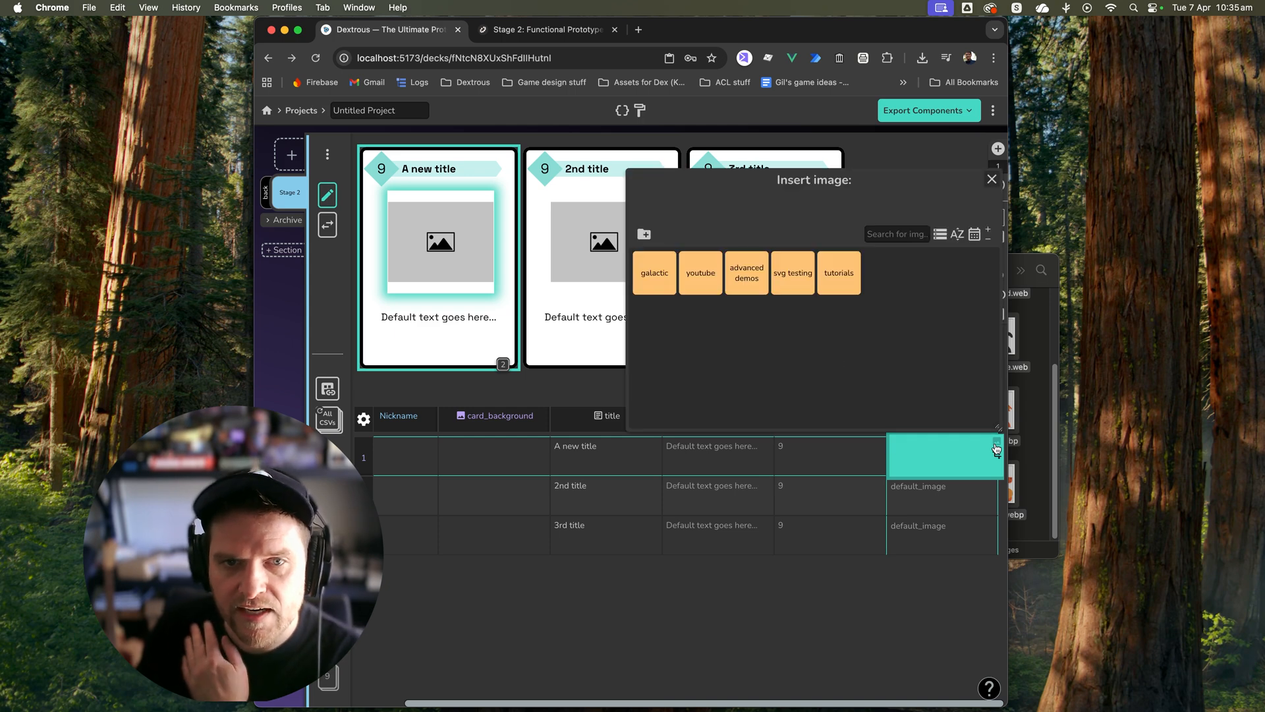
pyautogui.click(655, 273)
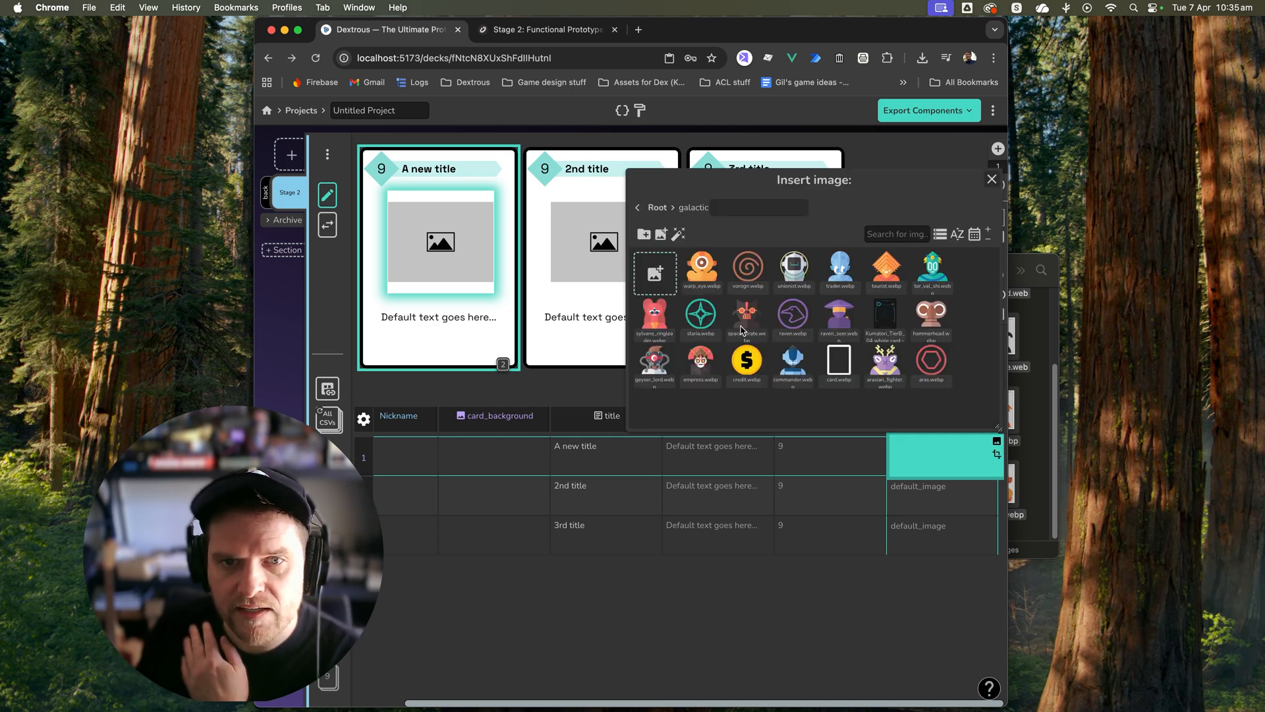
pyautogui.click(701, 267)
# Step: Assign trader.webp to the second card's image and raven_seer.webp to the third card's image
pyautogui.click(995, 482)
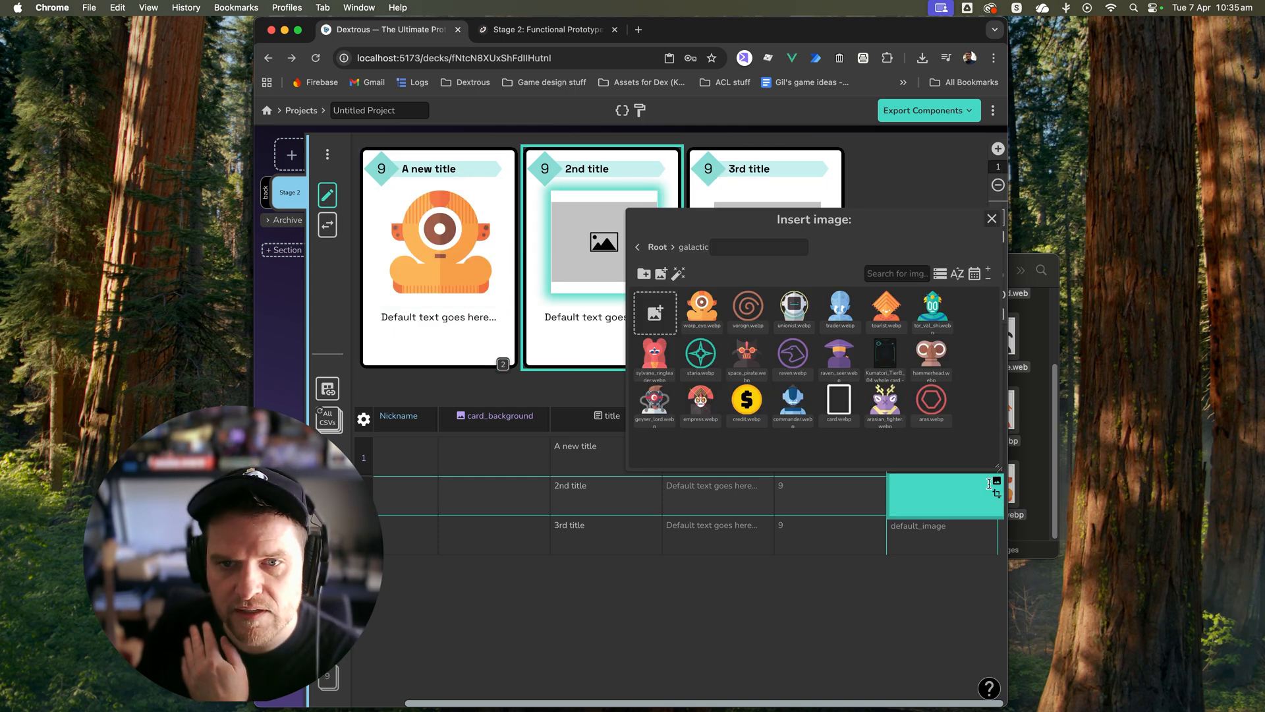
pyautogui.click(841, 307)
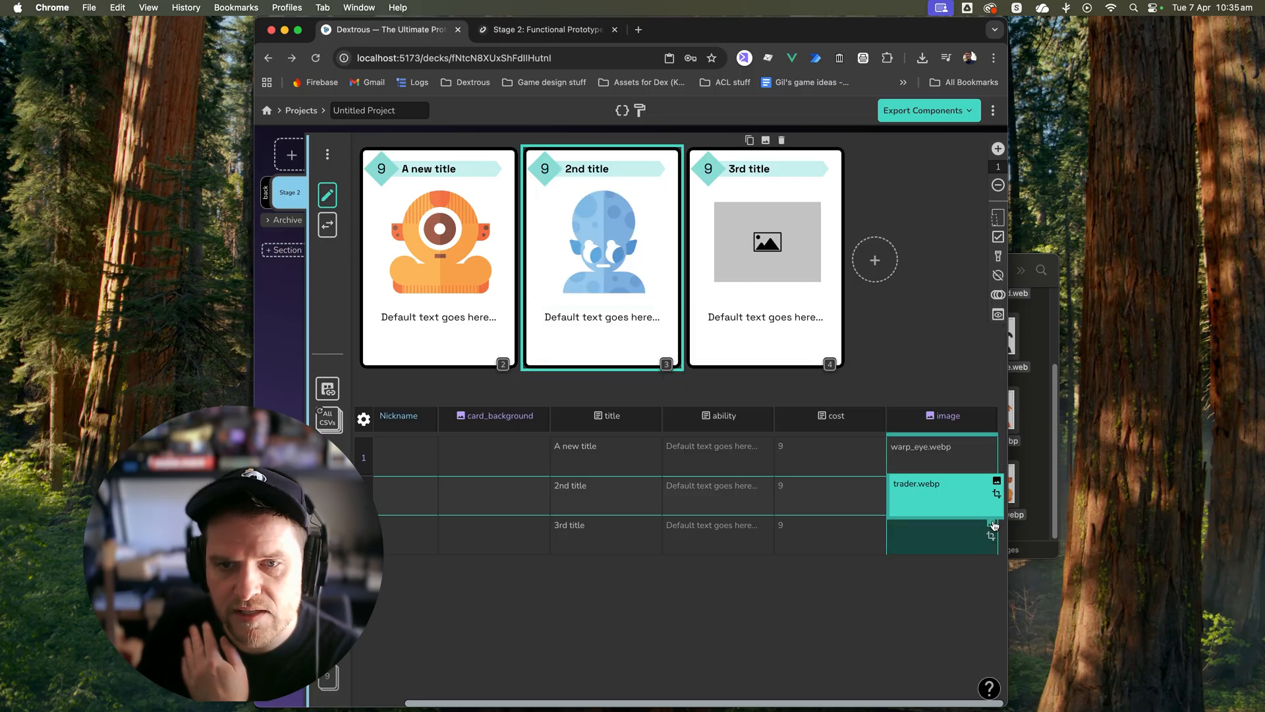
pyautogui.click(995, 526)
pyautogui.click(839, 395)
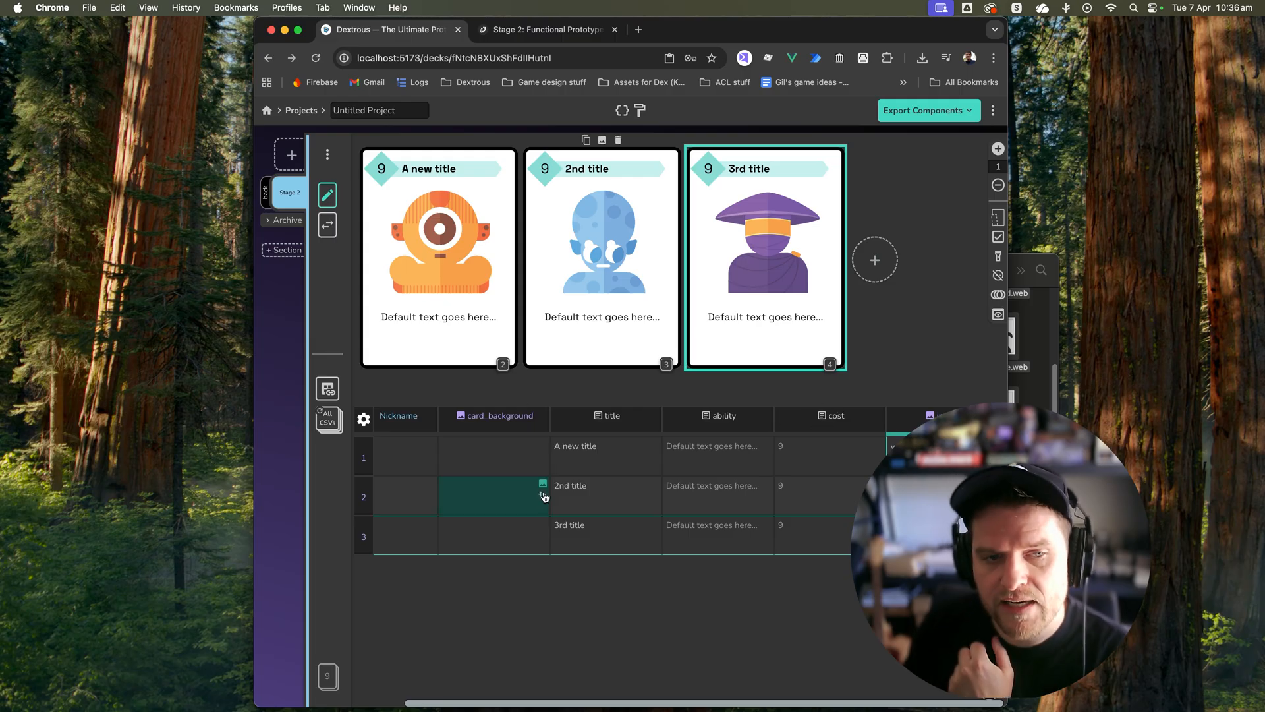
# Step: Switch to the Galactic Council spreadsheet in Google Sheets and copy the cards sheet's publish-to-web link in comma-separated values format
pyautogui.moveTo(652, 321)
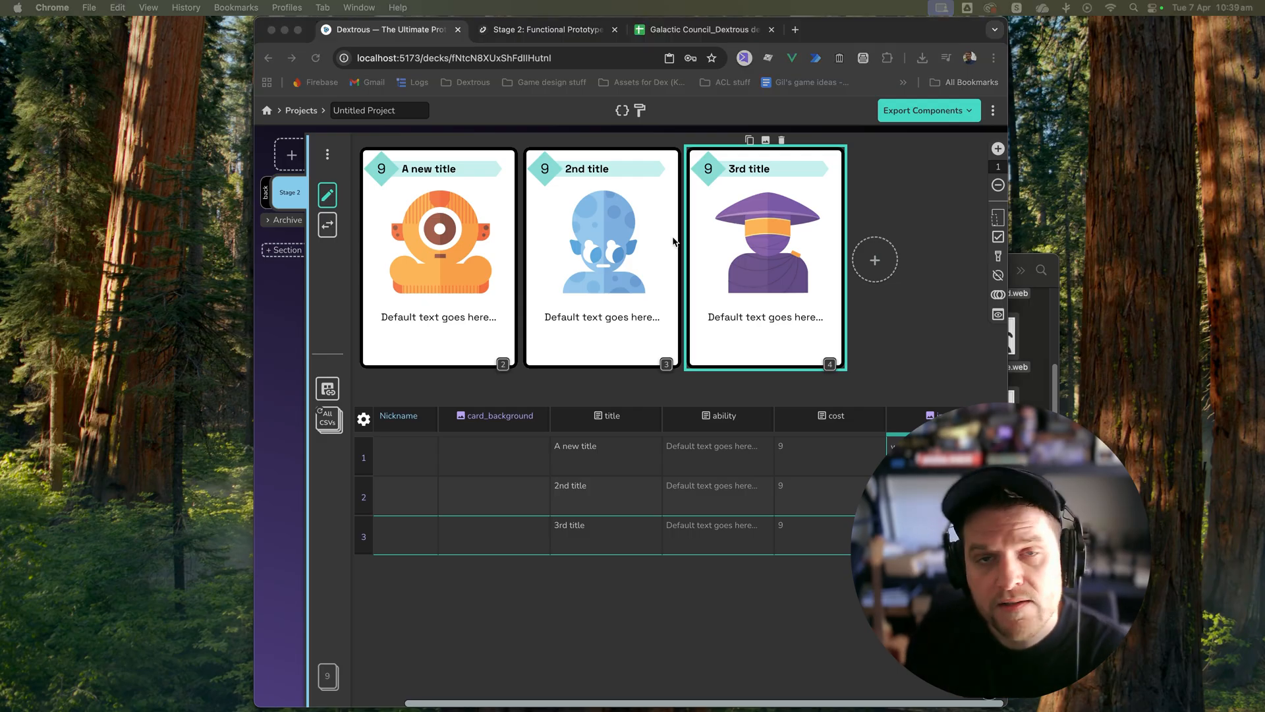
pyautogui.click(699, 29)
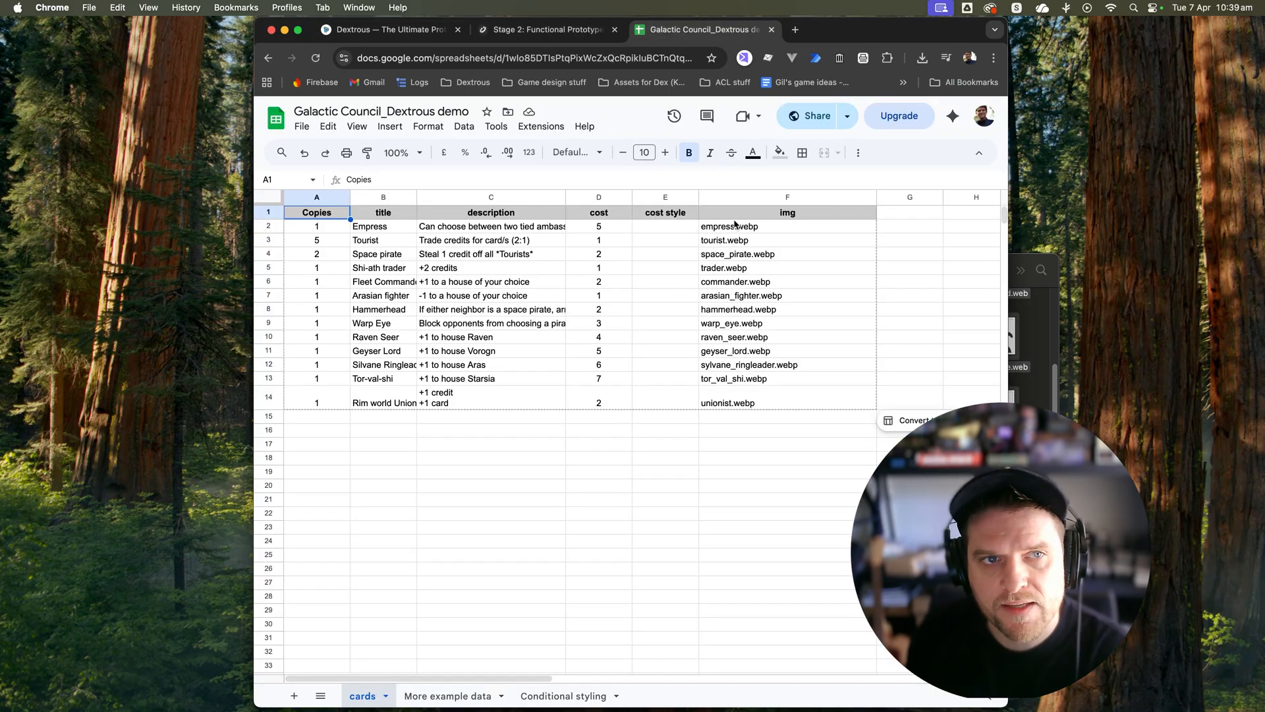
pyautogui.click(302, 126)
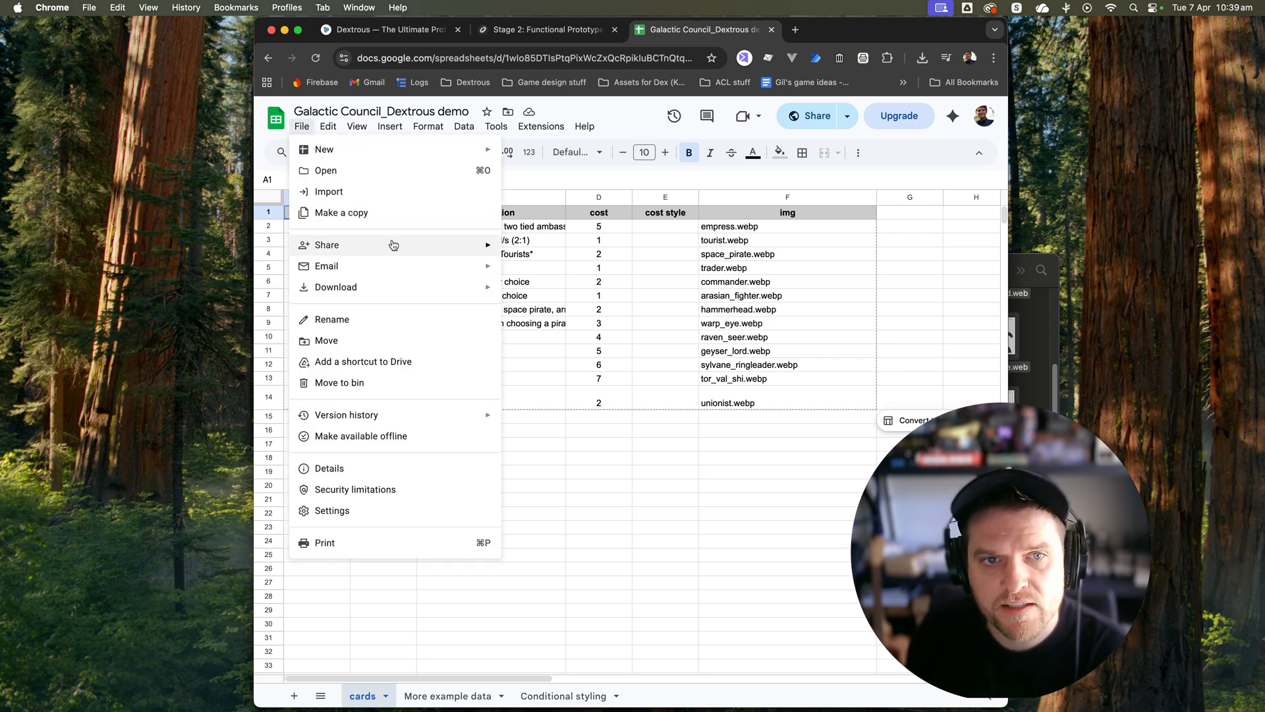
pyautogui.click(547, 279)
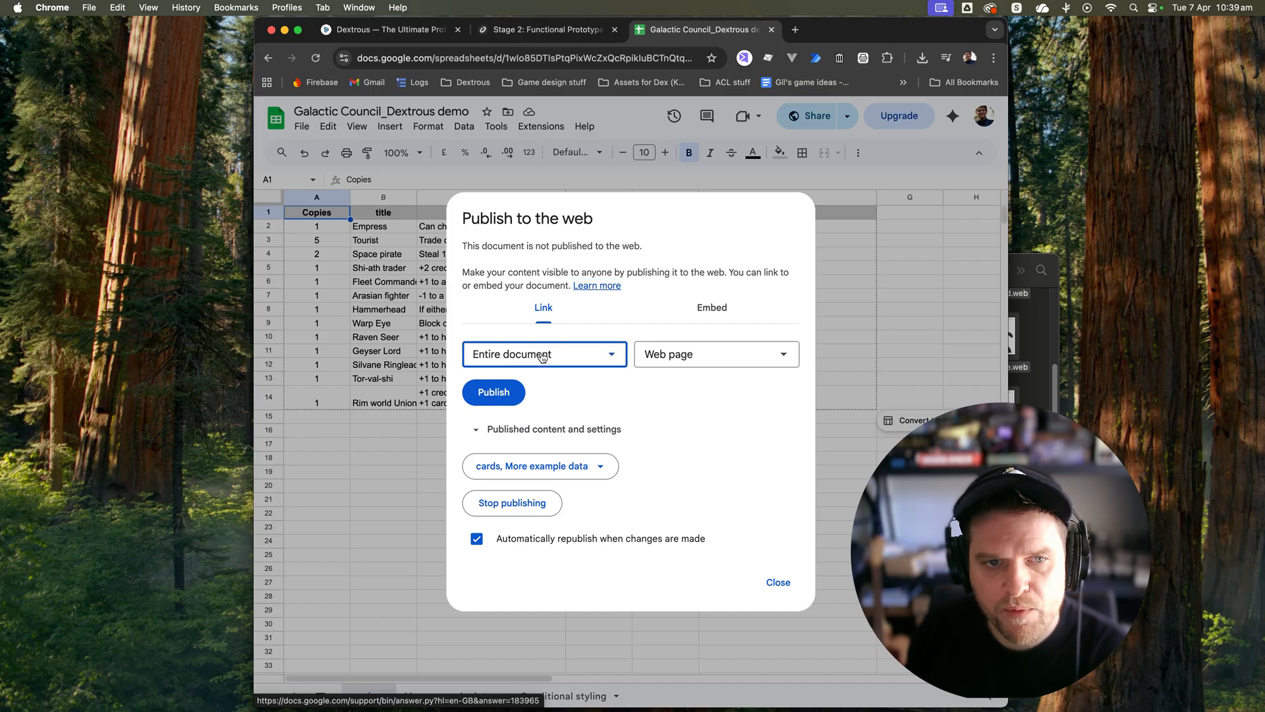
pyautogui.click(501, 359)
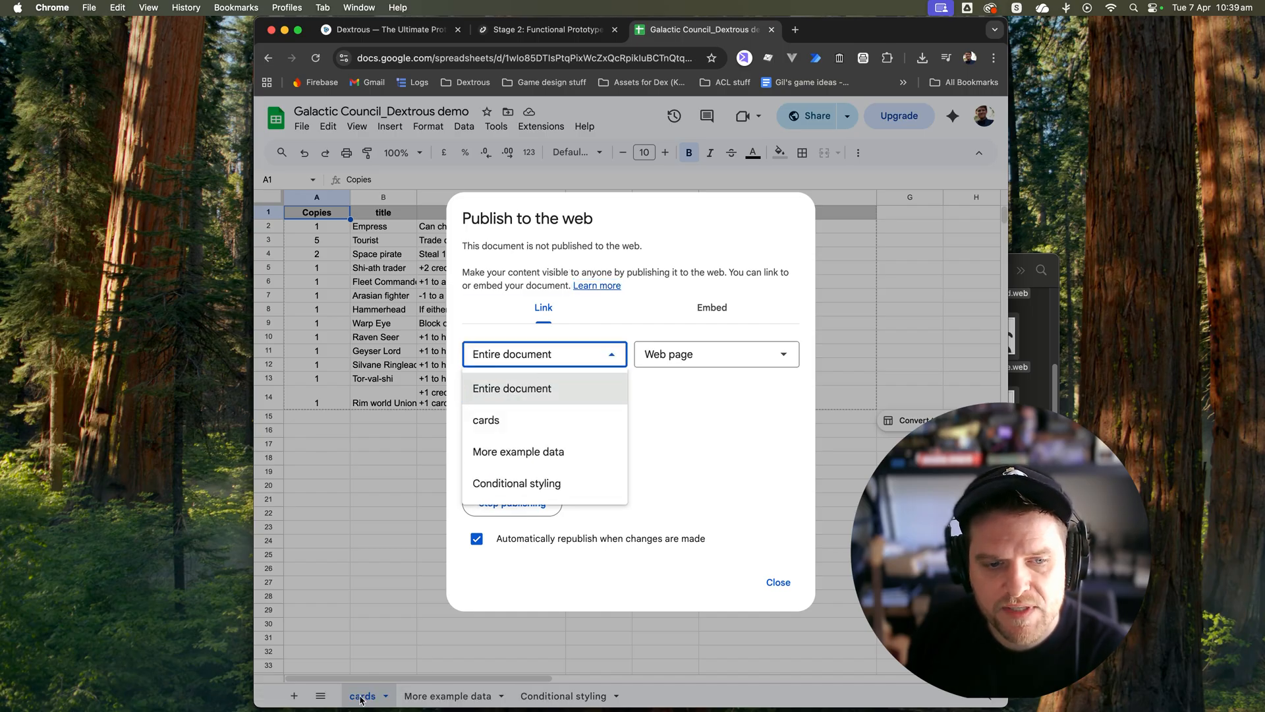
pyautogui.click(508, 420)
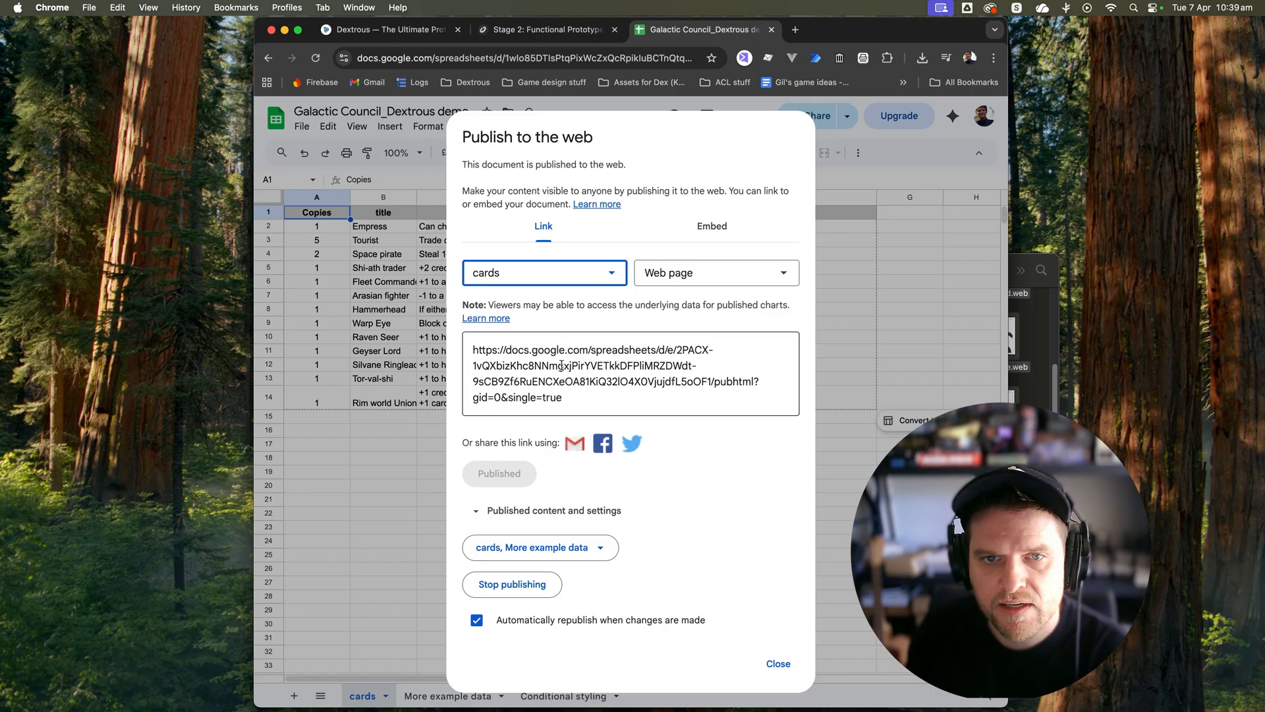
pyautogui.click(733, 274)
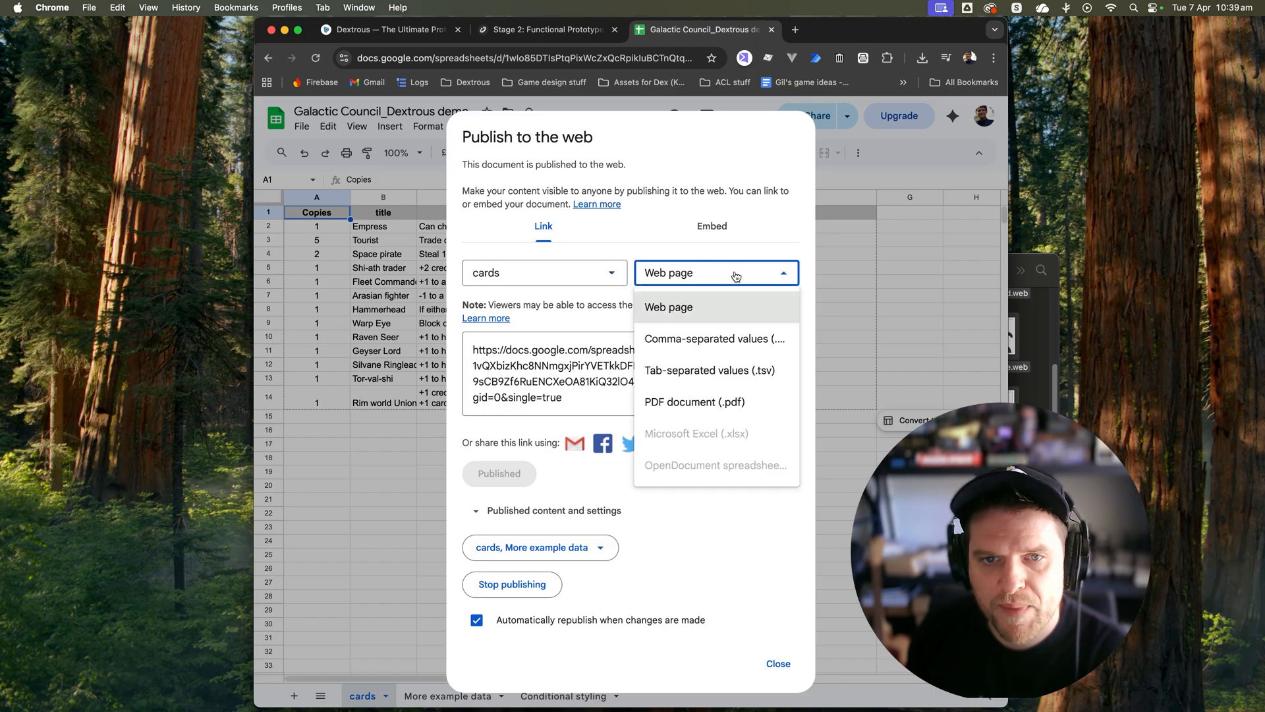
pyautogui.click(733, 339)
pyautogui.click(585, 384)
pyautogui.press('super+c')
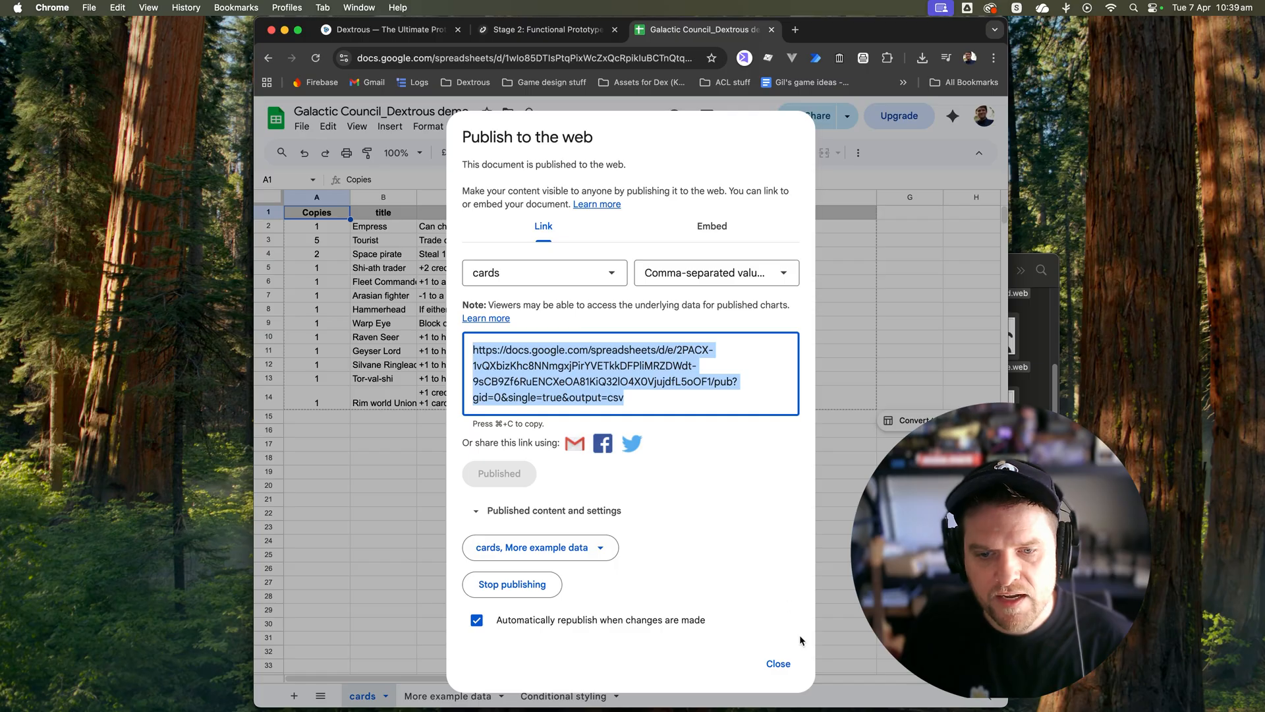
pyautogui.click(778, 663)
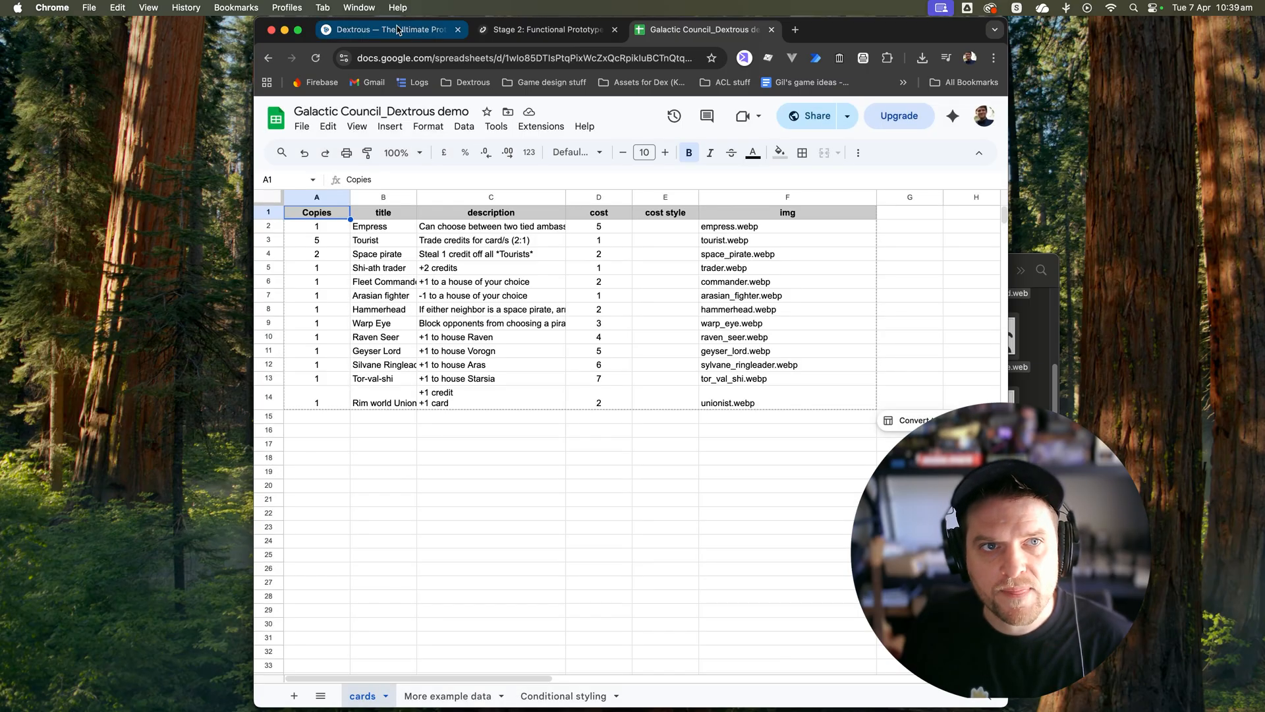
# Step: Switch back to Dextrous and import the card data from the copied CSV link, overwriting the component's table data
pyautogui.click(397, 37)
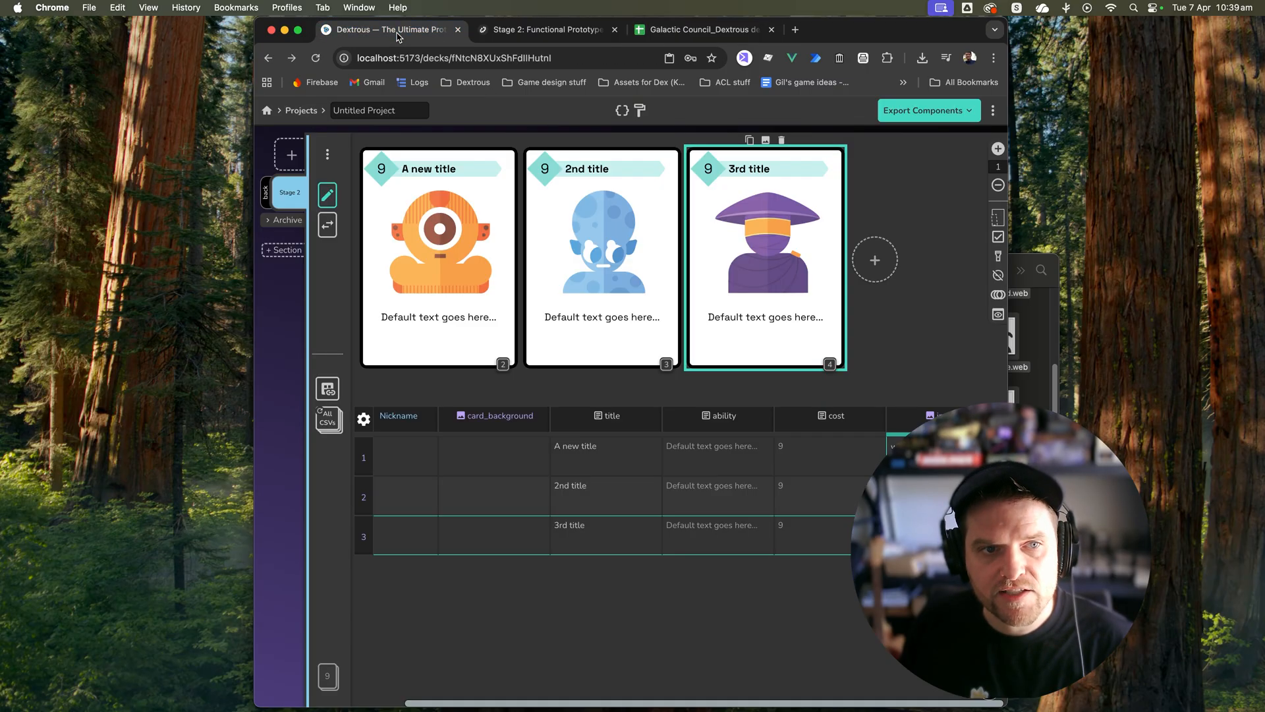
pyautogui.click(328, 390)
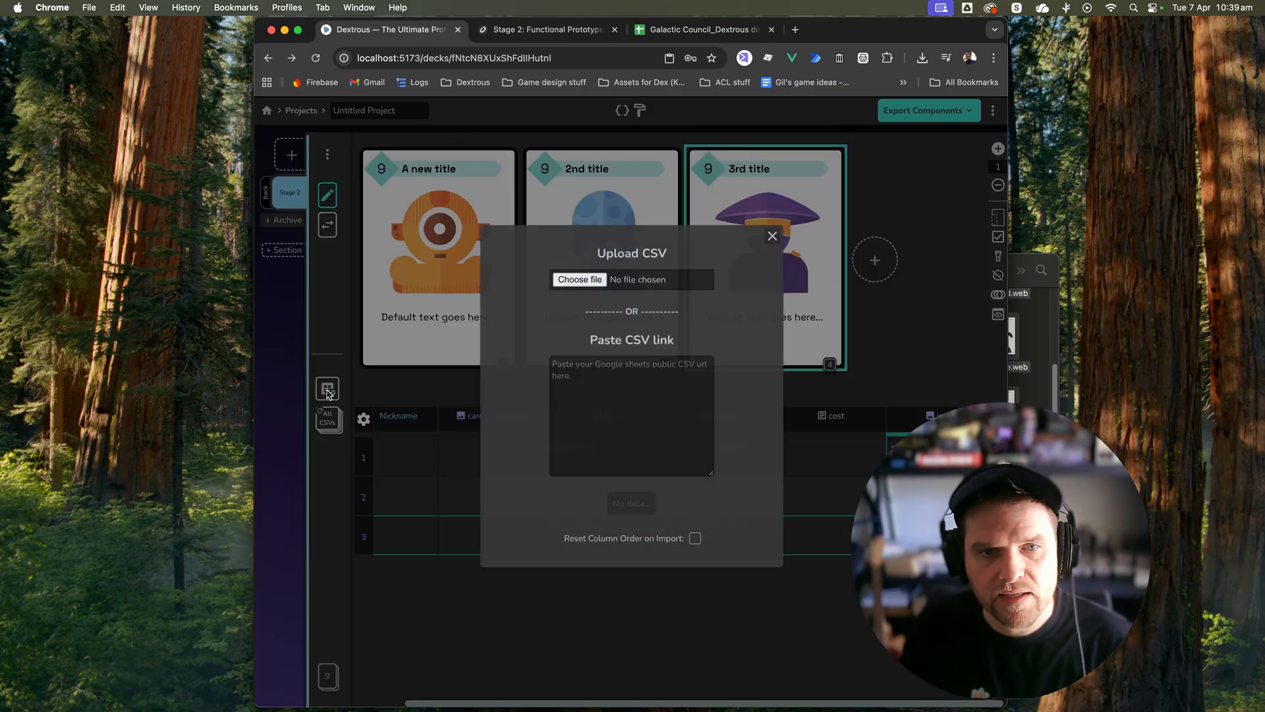
pyautogui.click(589, 383)
pyautogui.press('super+v')
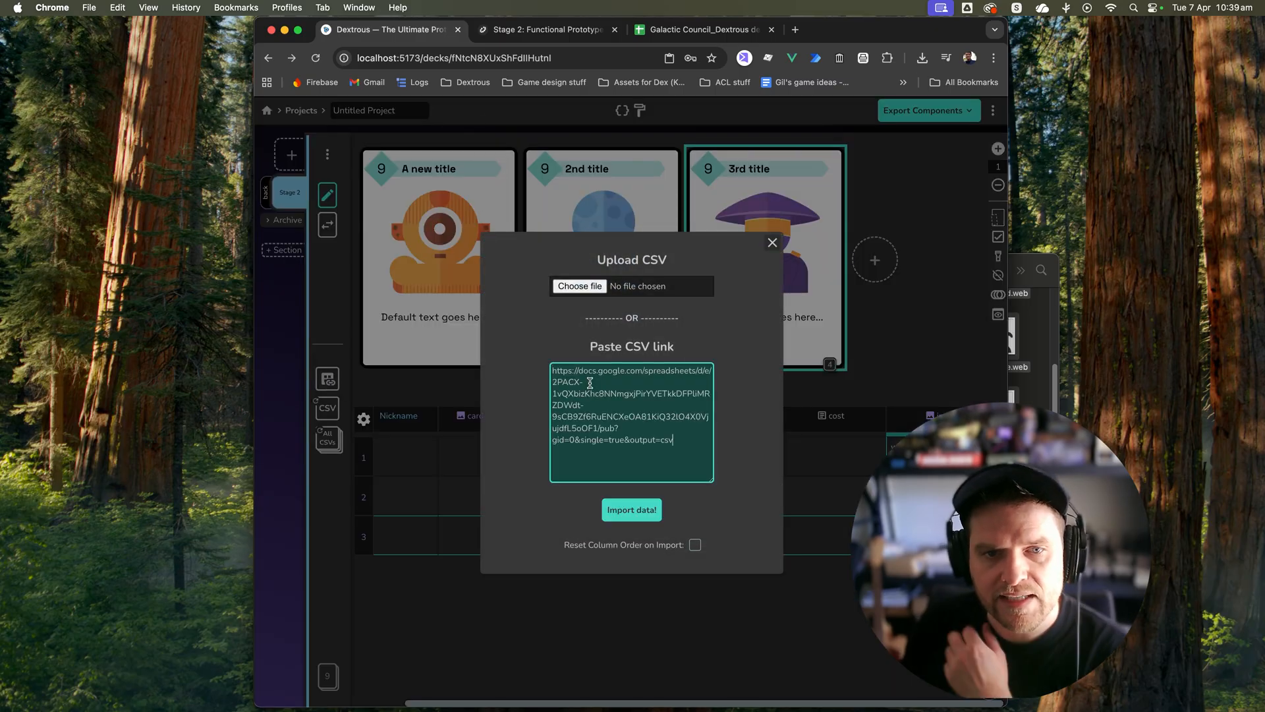
pyautogui.click(633, 512)
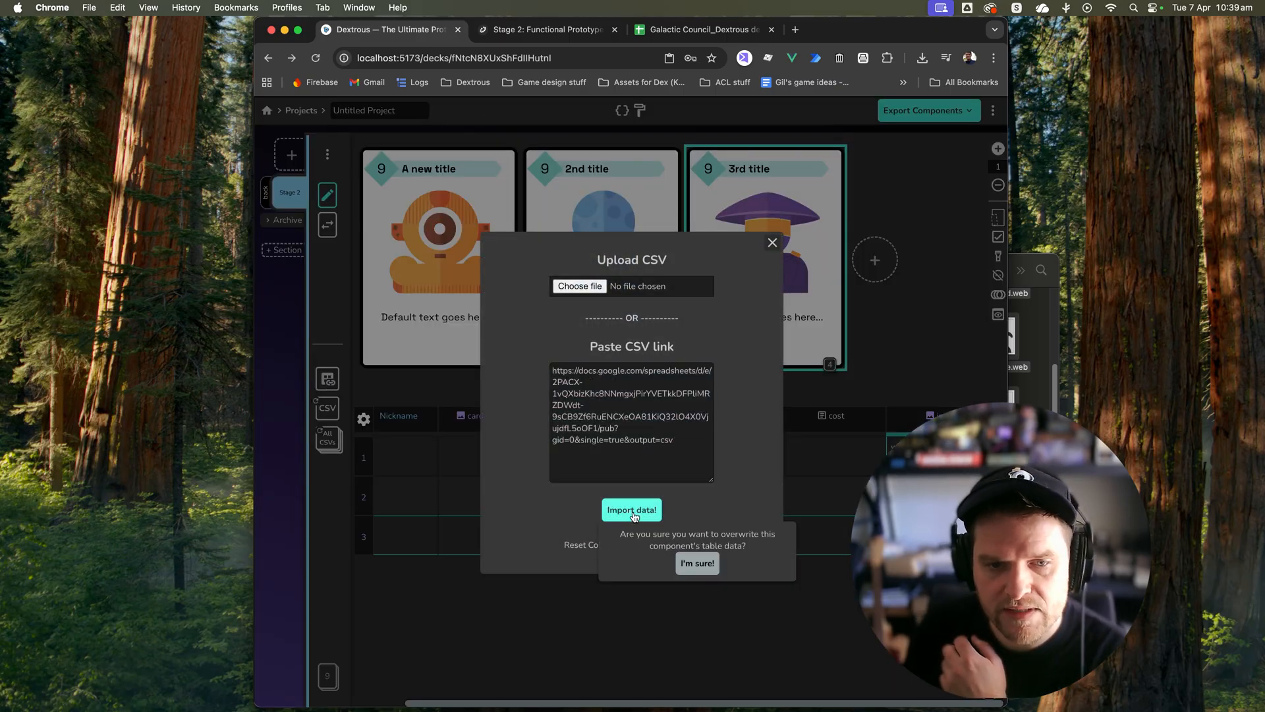
pyautogui.click(689, 568)
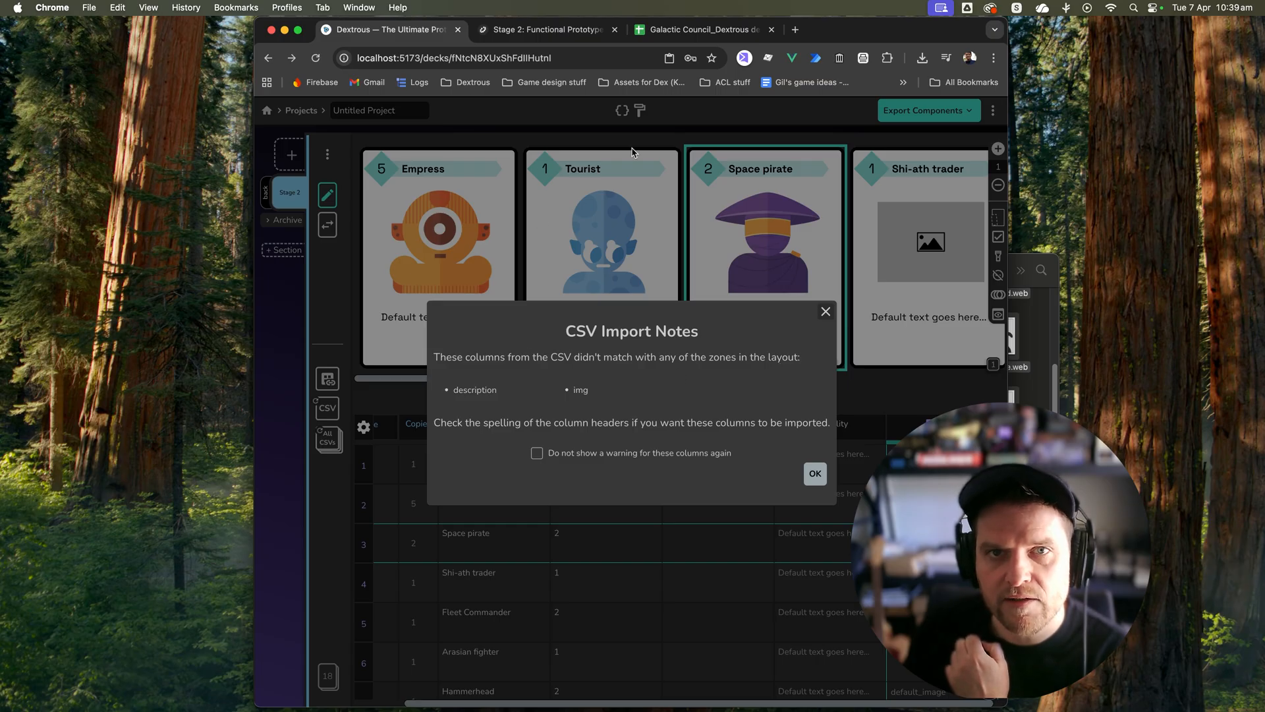
# Step: Compare the unmatched CSV columns with the spreadsheet headers, dismiss the import notes and look through the imported cards
pyautogui.click(703, 30)
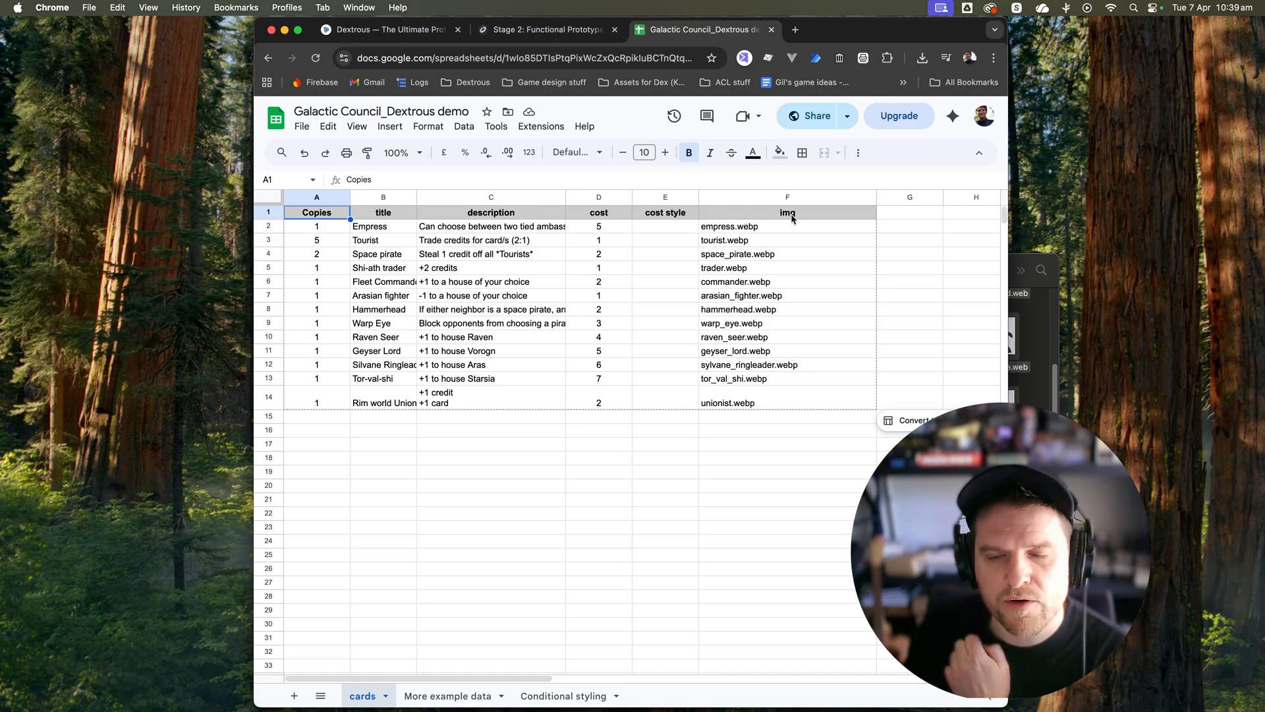
pyautogui.click(396, 30)
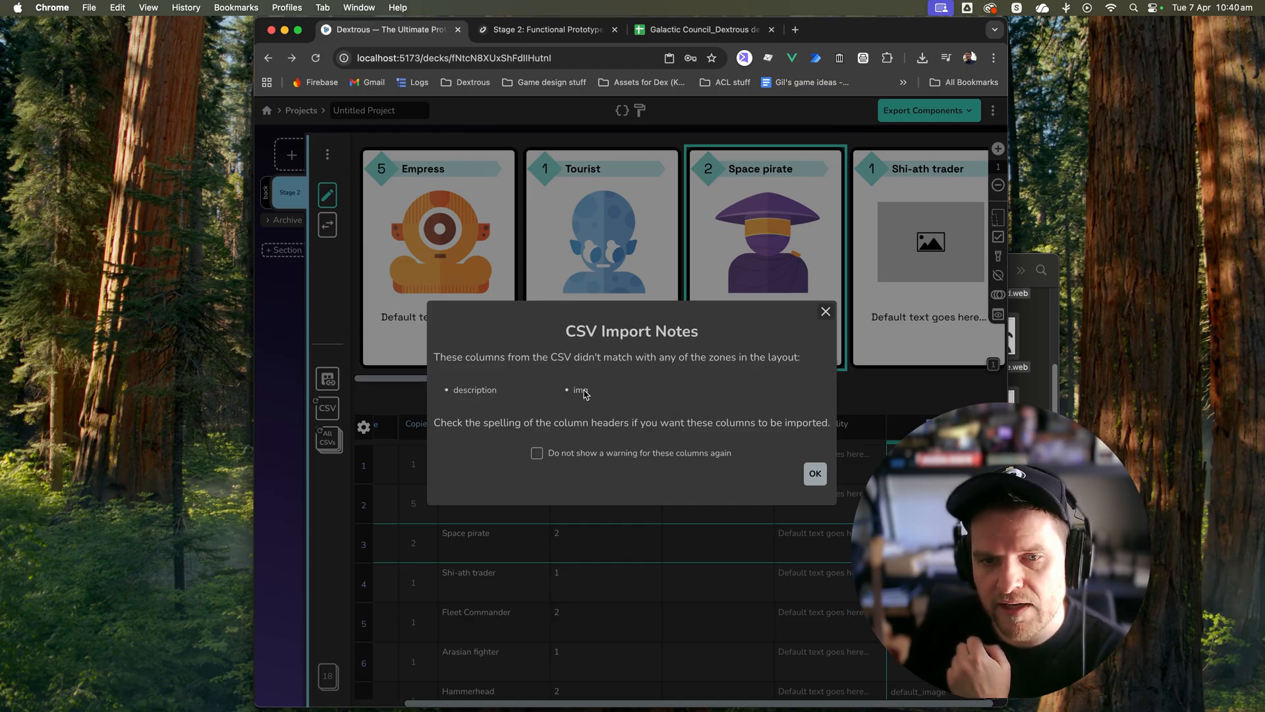
pyautogui.click(815, 473)
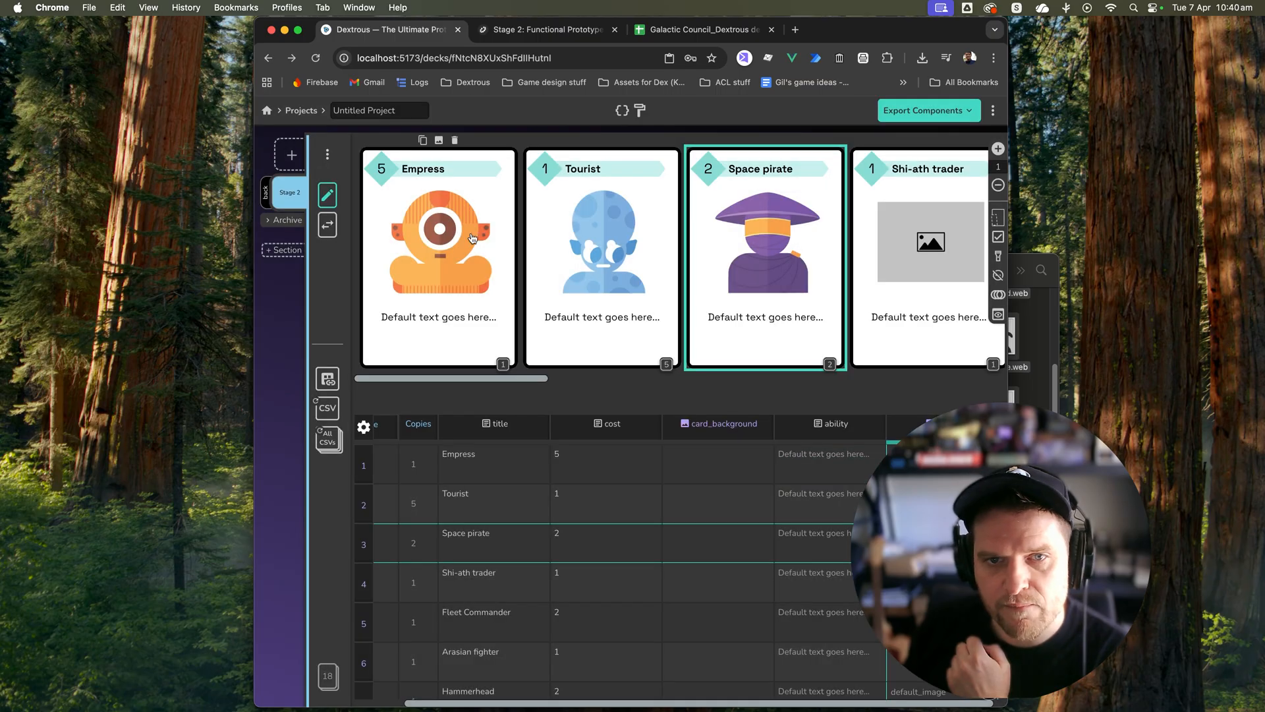
pyautogui.moveTo(521, 381); pyautogui.dragTo(638, 385)
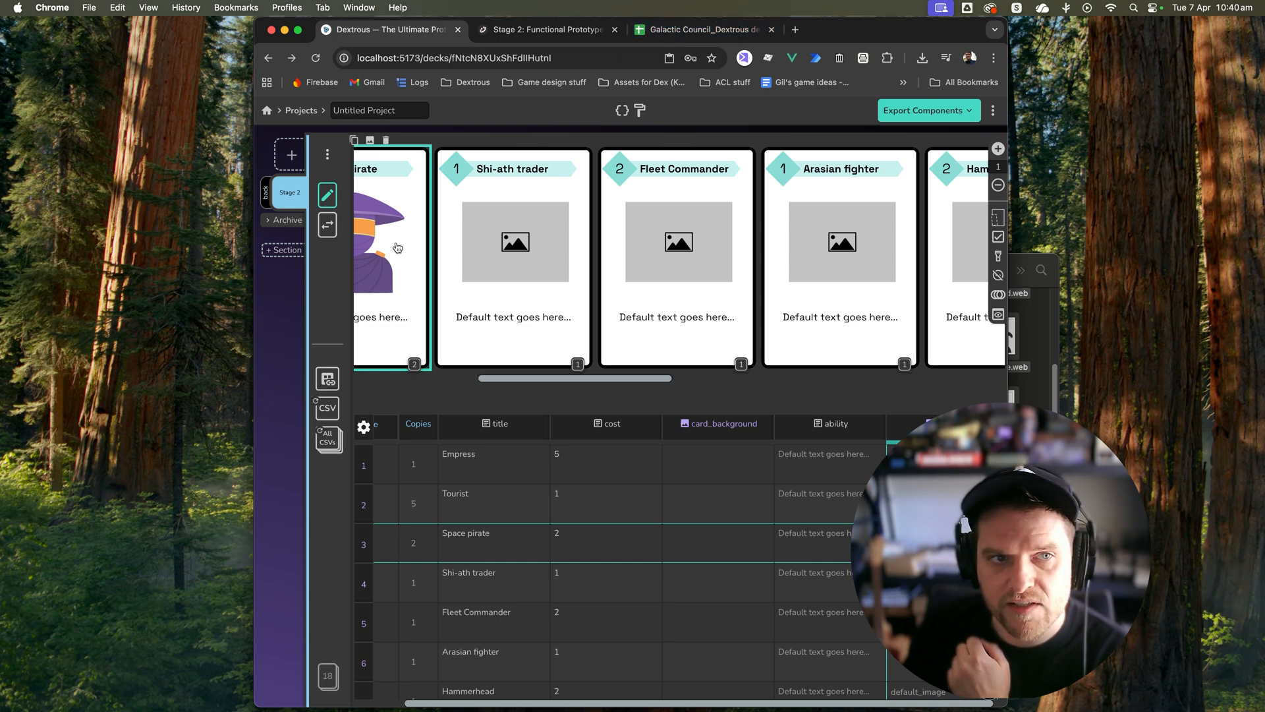
# Step: Open the card layout for editing and rename the image zone as img
pyautogui.click(328, 197)
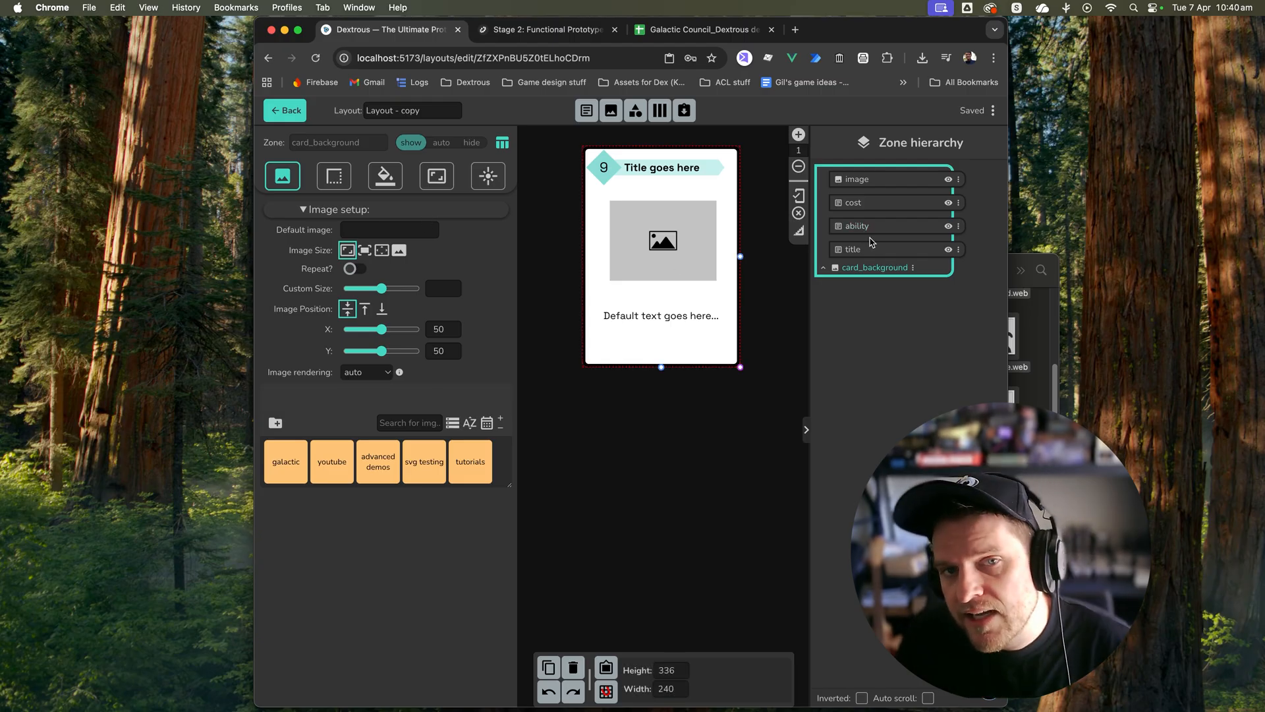
pyautogui.doubleClick(864, 180)
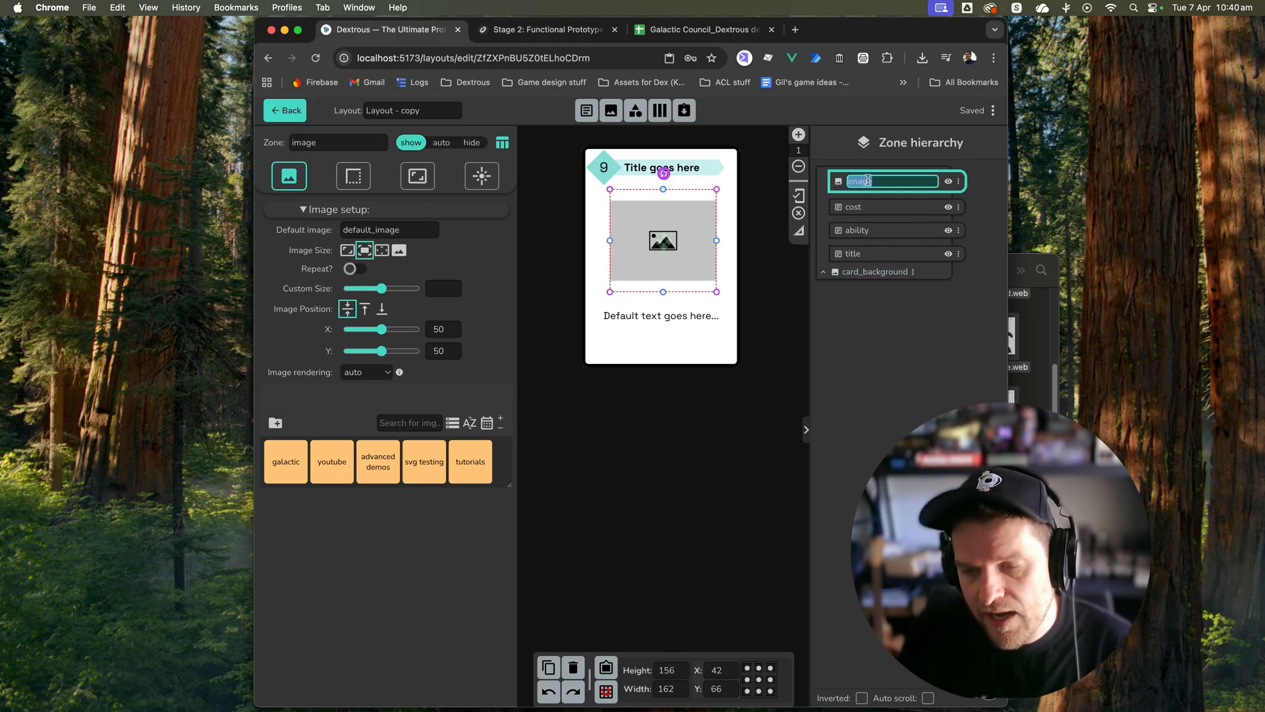
pyautogui.press('BackSpace')
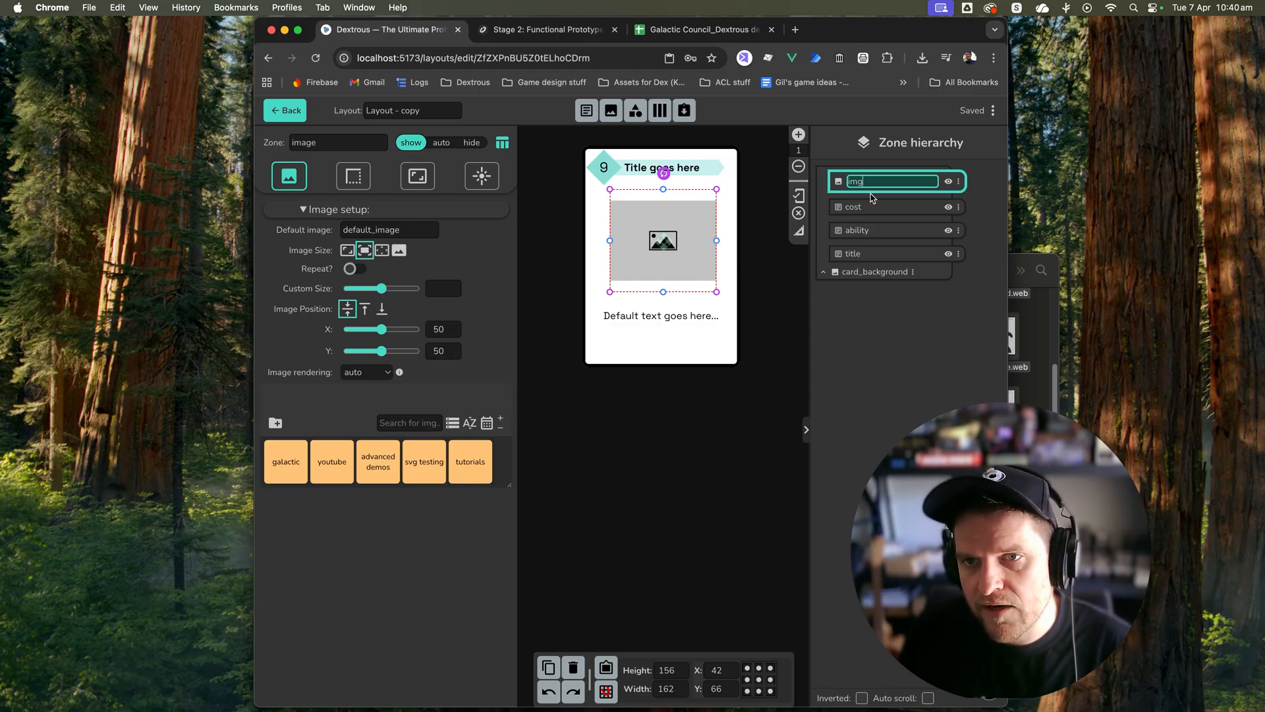
pyautogui.press('Return')
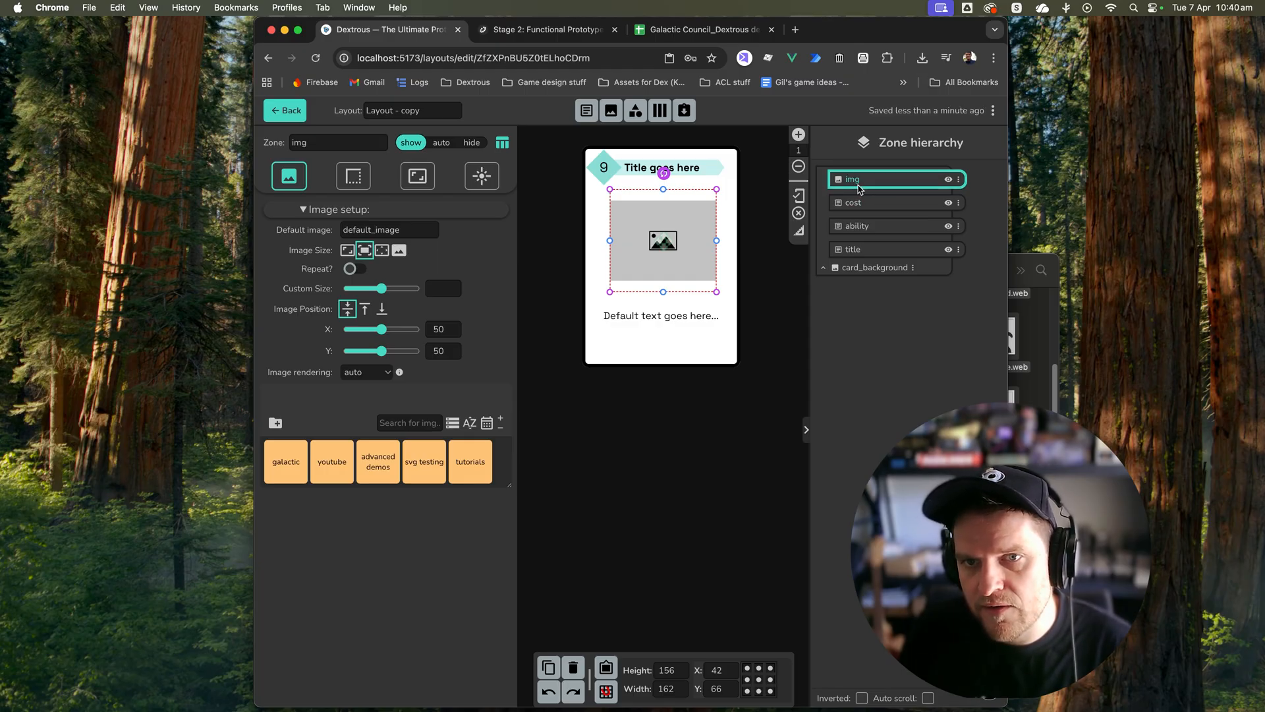
# Step: Rename the ability text zone as description
pyautogui.click(857, 229)
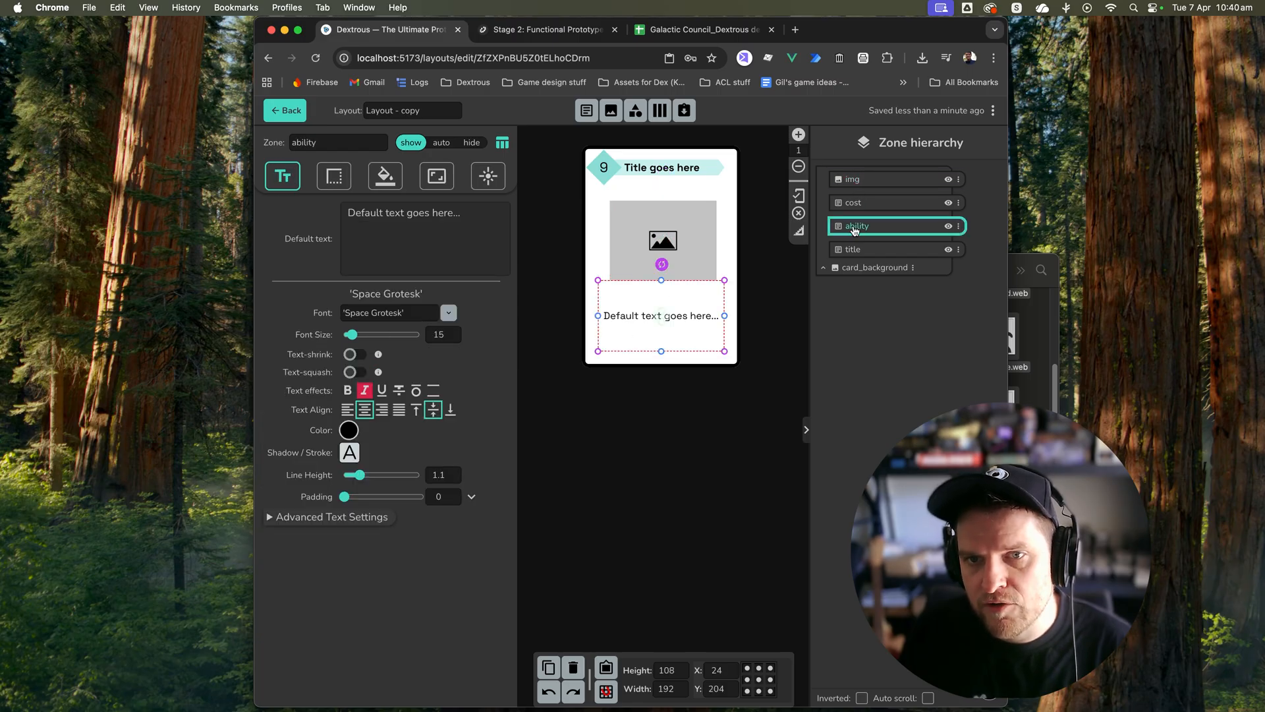
pyautogui.doubleClick(855, 227)
pyautogui.write('description')
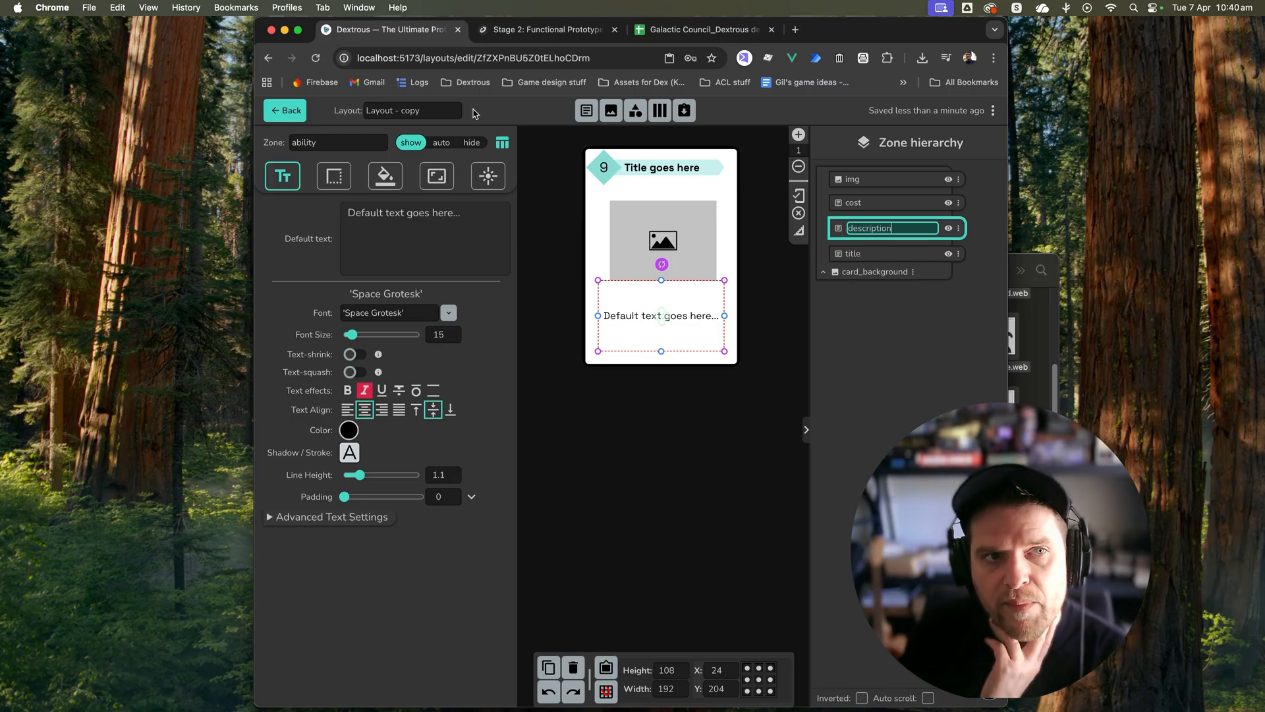
# Step: Return to the component, re-import the CSV data over its table and look through the updated cards
pyautogui.click(290, 110)
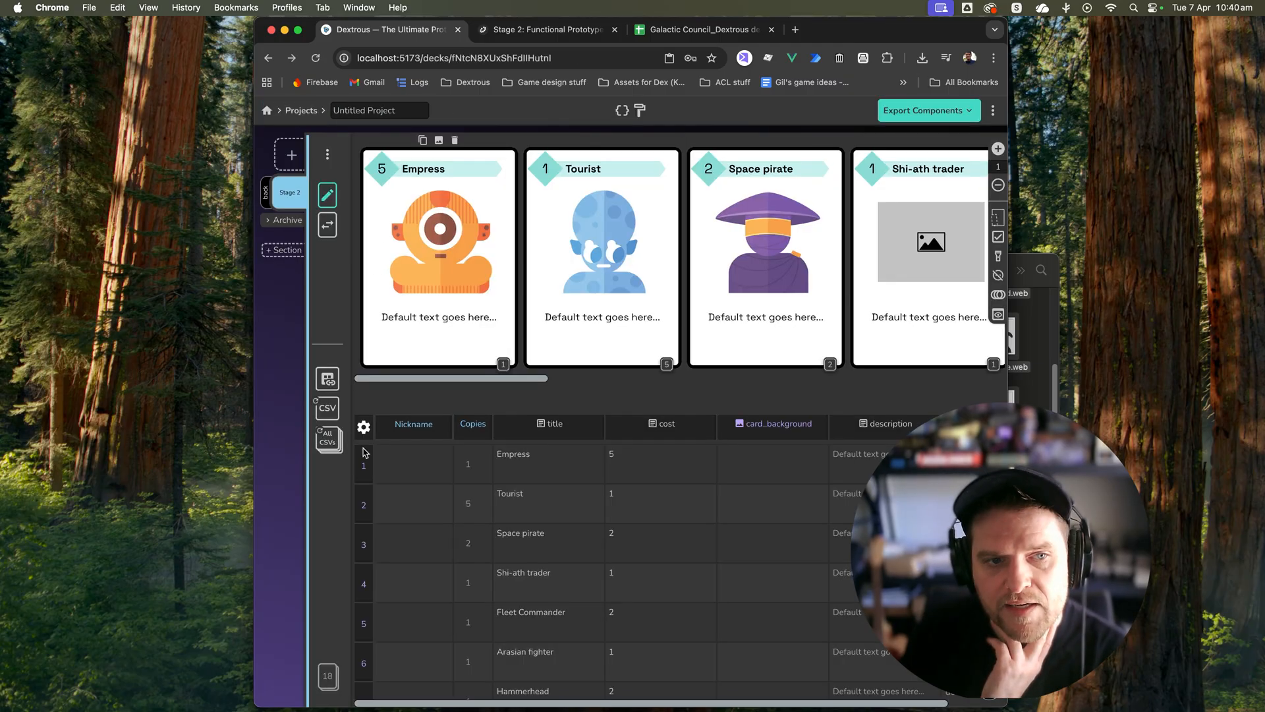
pyautogui.click(330, 412)
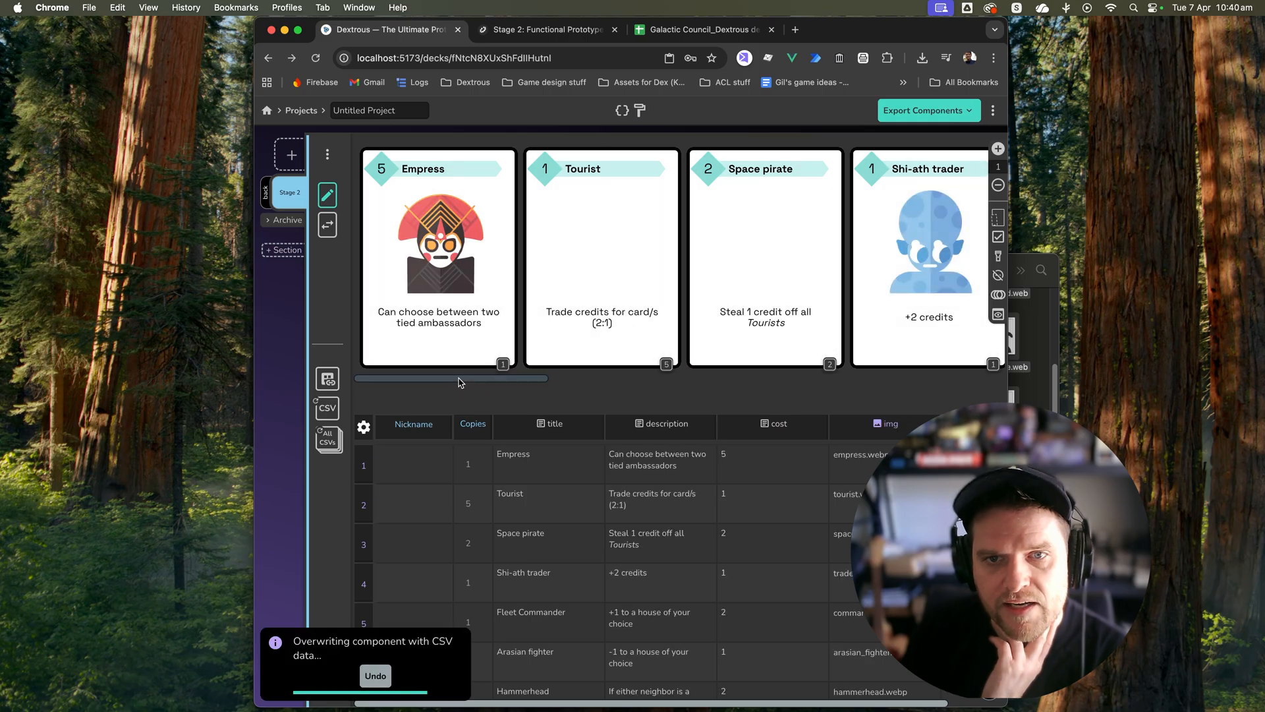
pyautogui.hscroll(5, 501, 386)
pyautogui.moveTo(539, 383); pyautogui.dragTo(834, 375)
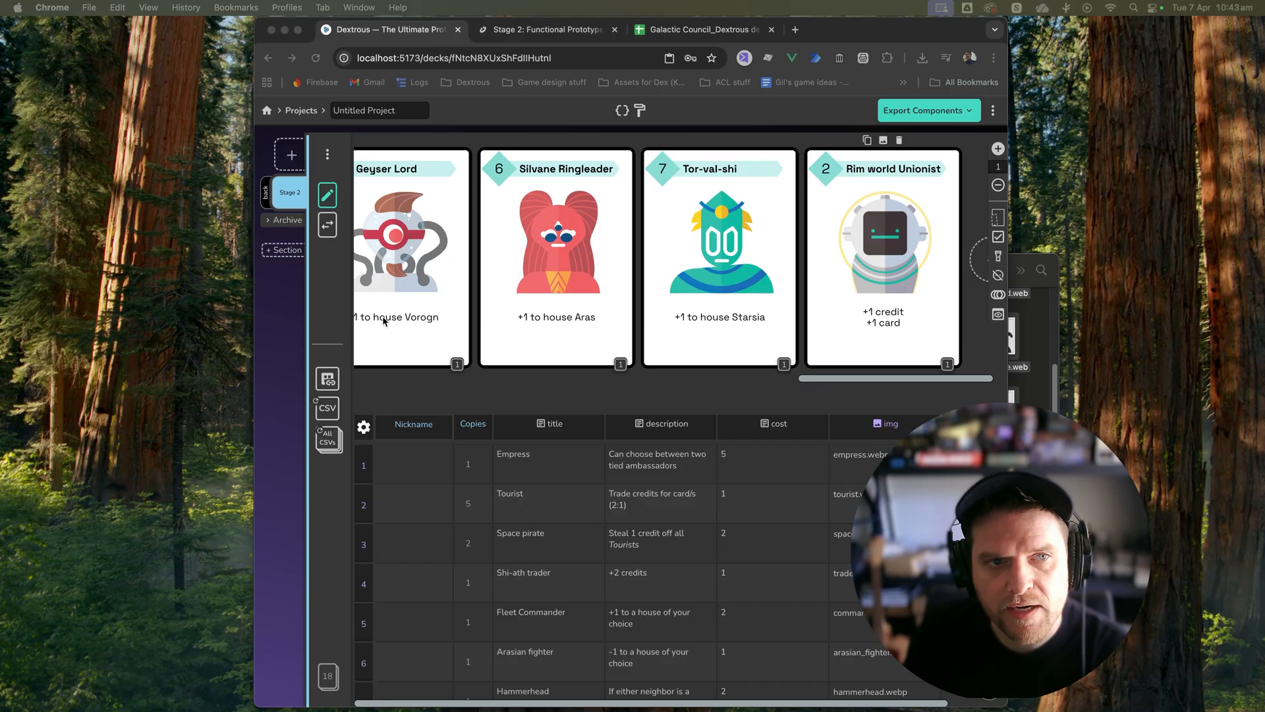
# Step: Add an image zone named icon 1 to the card layout, sized 42 by 42, over the img zone's lower-left corner
pyautogui.click(327, 195)
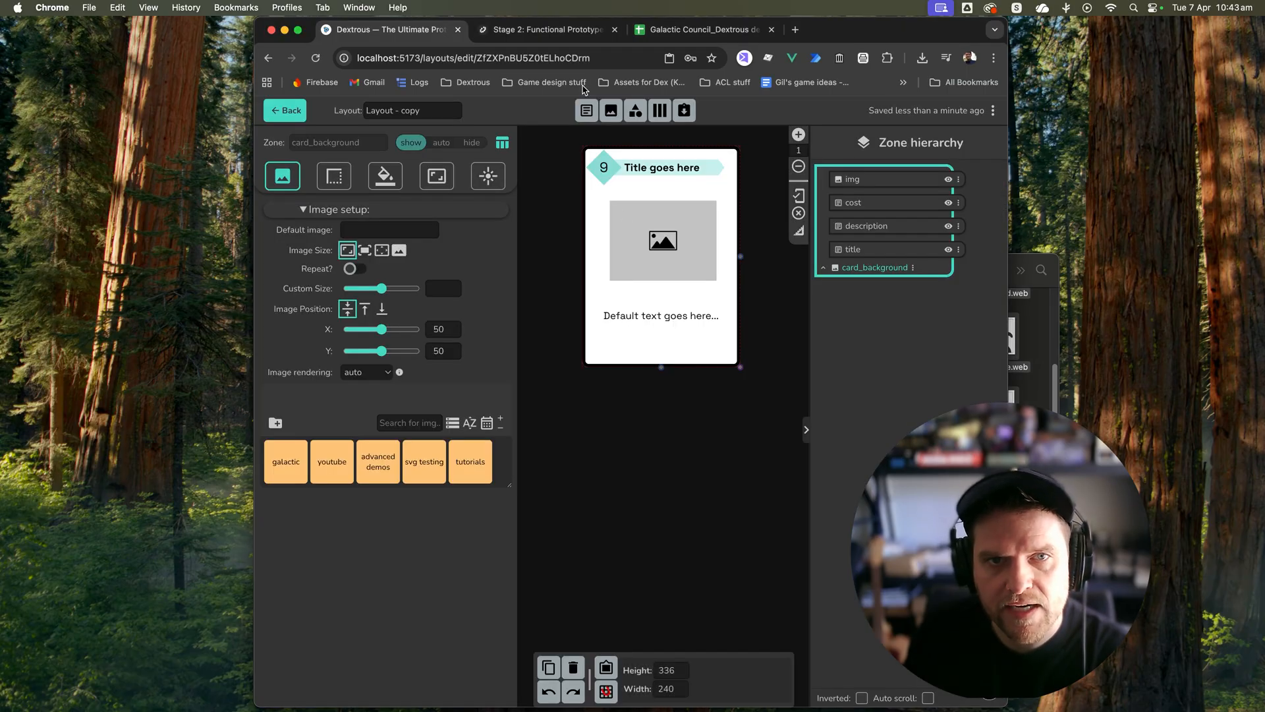
pyautogui.click(611, 111)
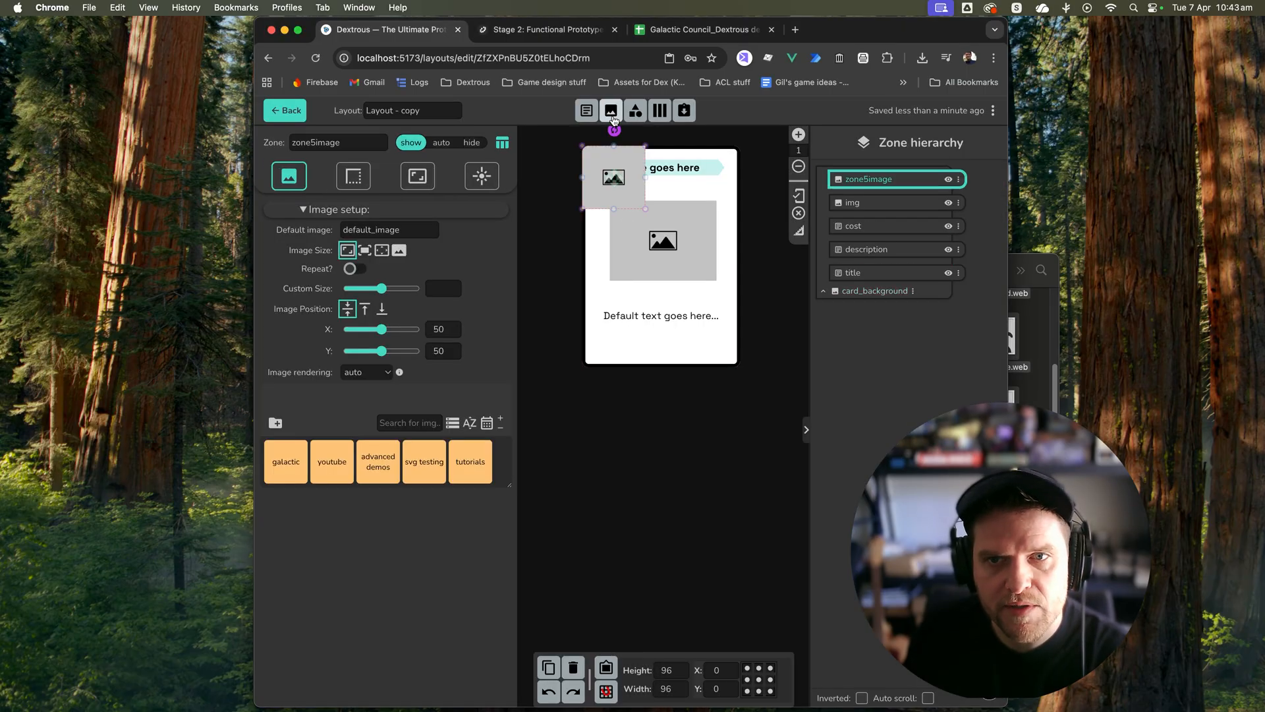
pyautogui.doubleClick(860, 179)
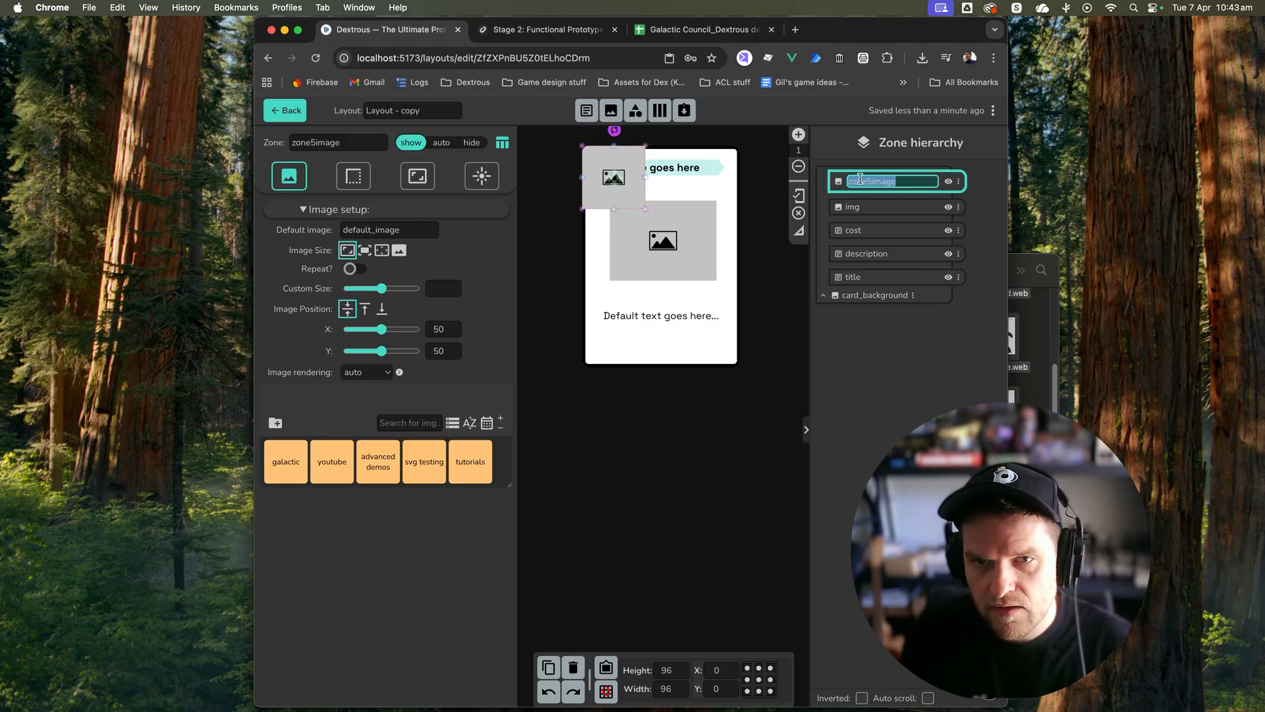
pyautogui.write('icon 1')
pyautogui.press('Return')
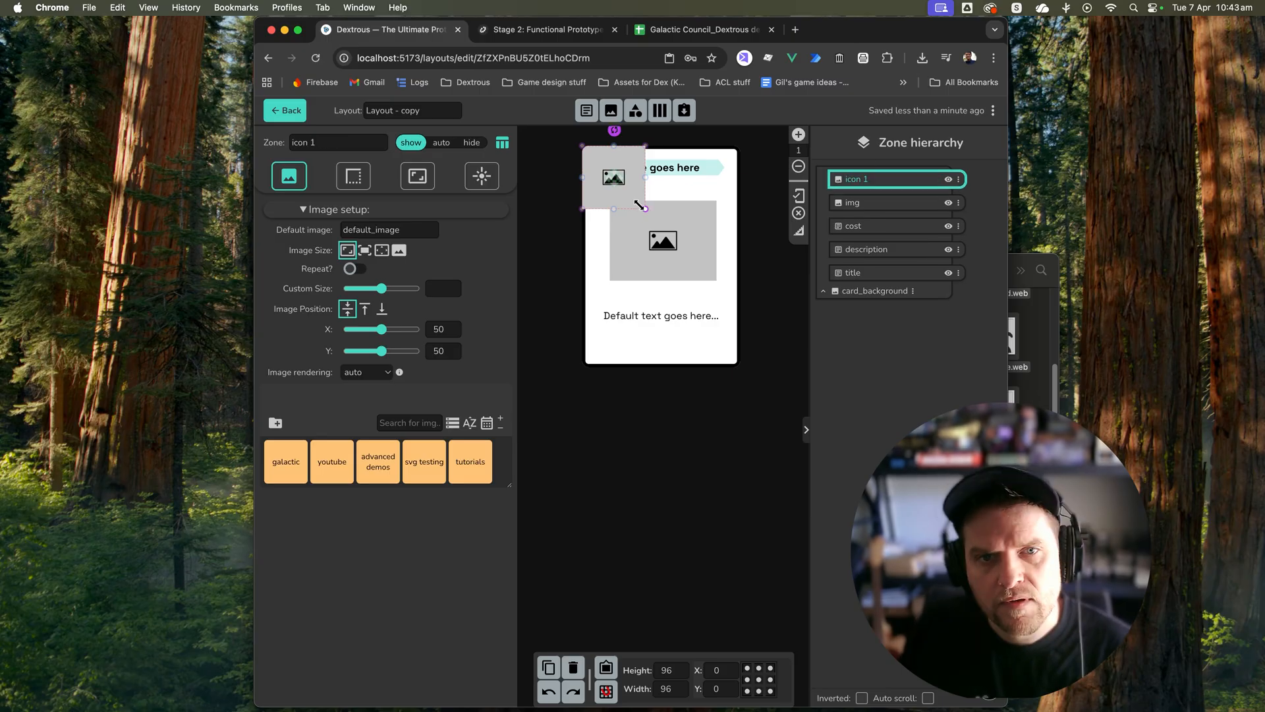
pyautogui.moveTo(643, 210); pyautogui.dragTo(624, 285)
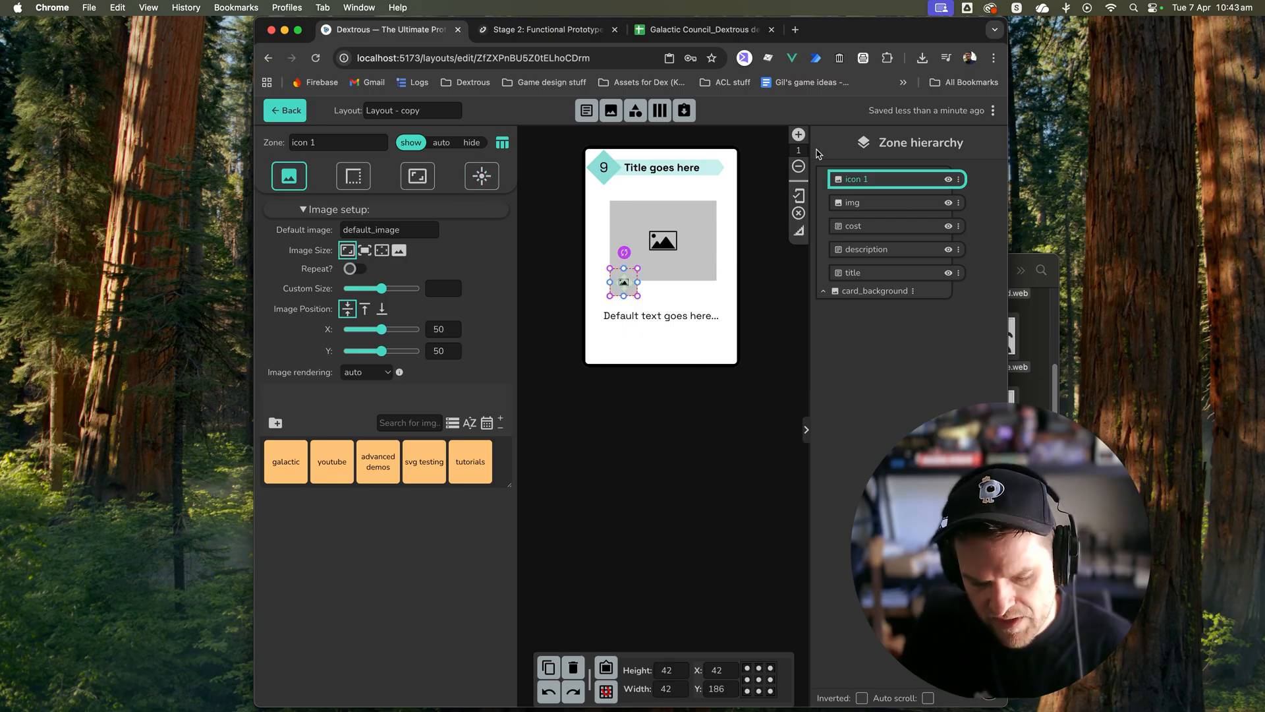
# Step: Duplicate the icon 1 zone twice and arrange the three icon zones in an evenly spaced row at Y 192
pyautogui.press('super+d')
pyautogui.press('super+d')
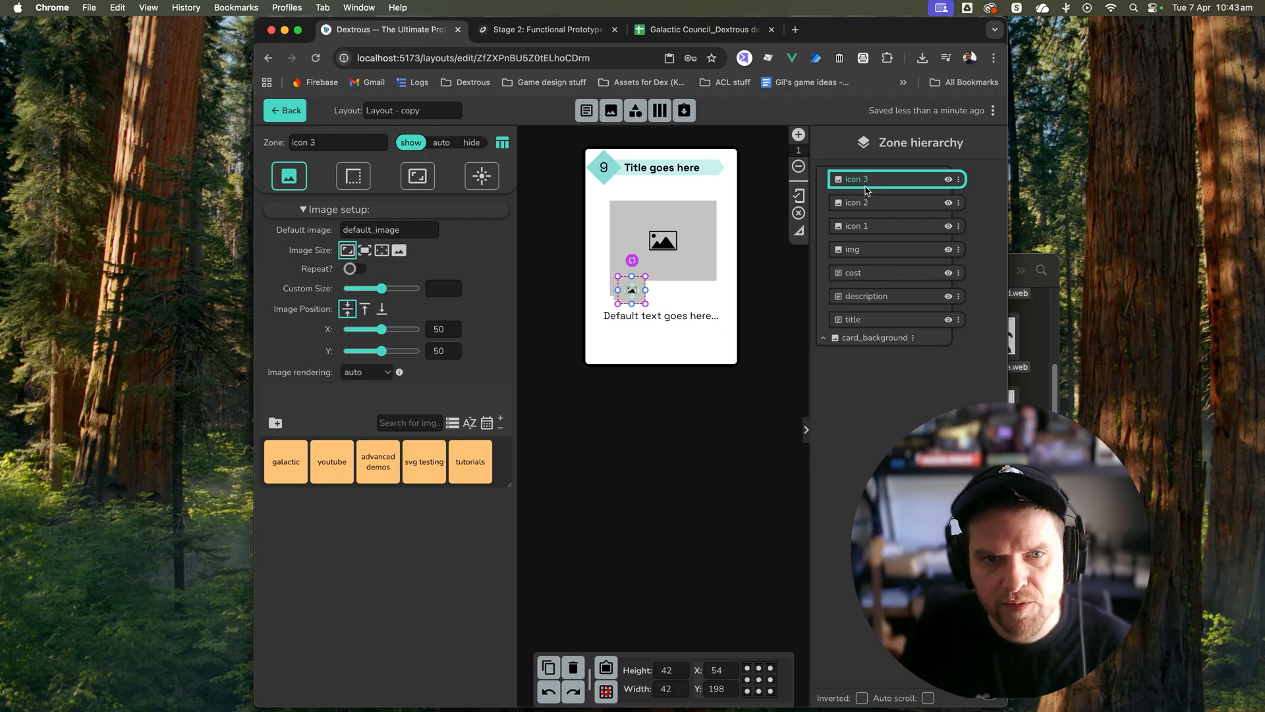
pyautogui.moveTo(631, 290); pyautogui.dragTo(664, 289)
pyautogui.click(624, 288)
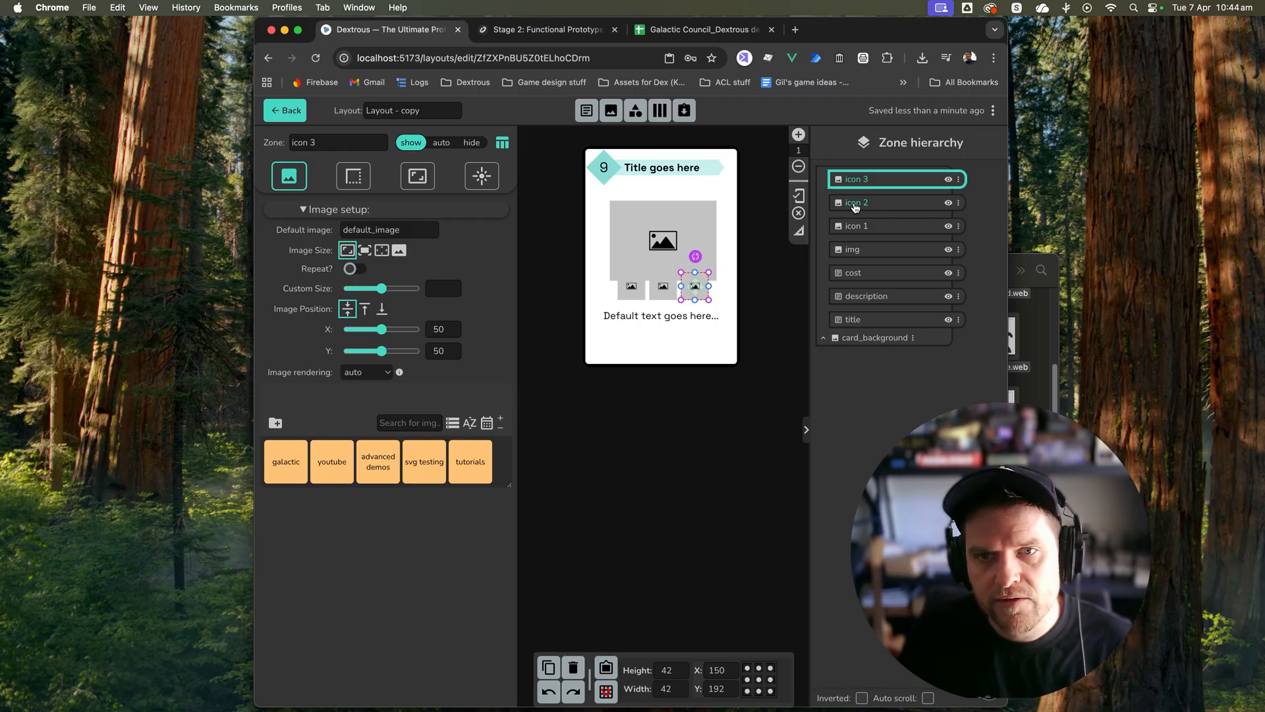
# Step: Set the visibility of the icon 1, icon 2 and icon 3 zones to auto
pyautogui.click(856, 206)
pyautogui.click(856, 228)
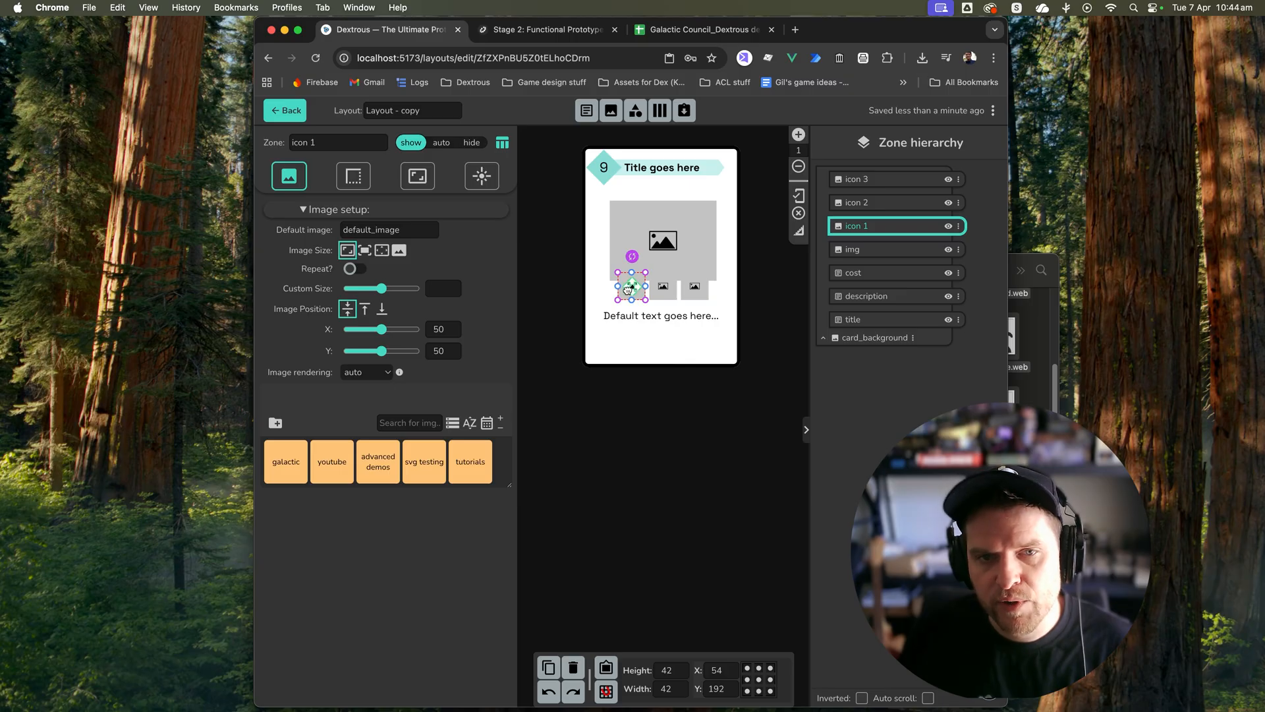
pyautogui.keyDown('shift'); pyautogui.click(857, 182); pyautogui.keyUp('shift')
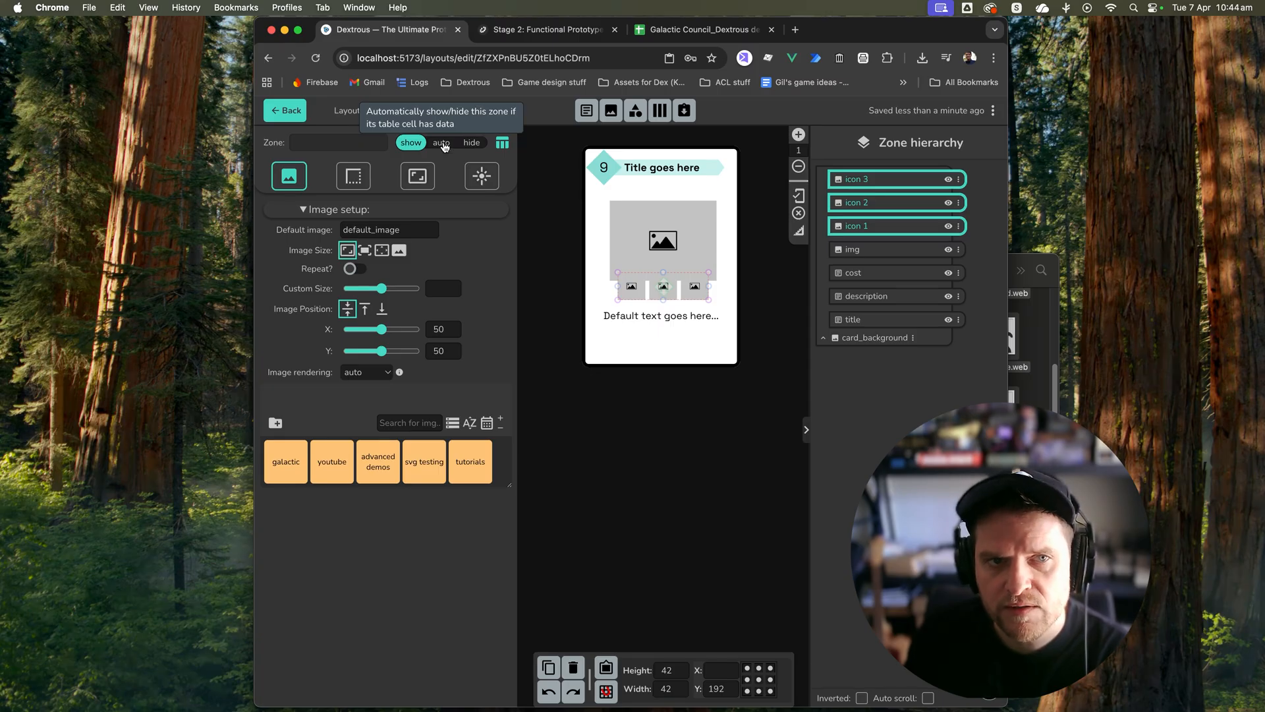
pyautogui.click(442, 143)
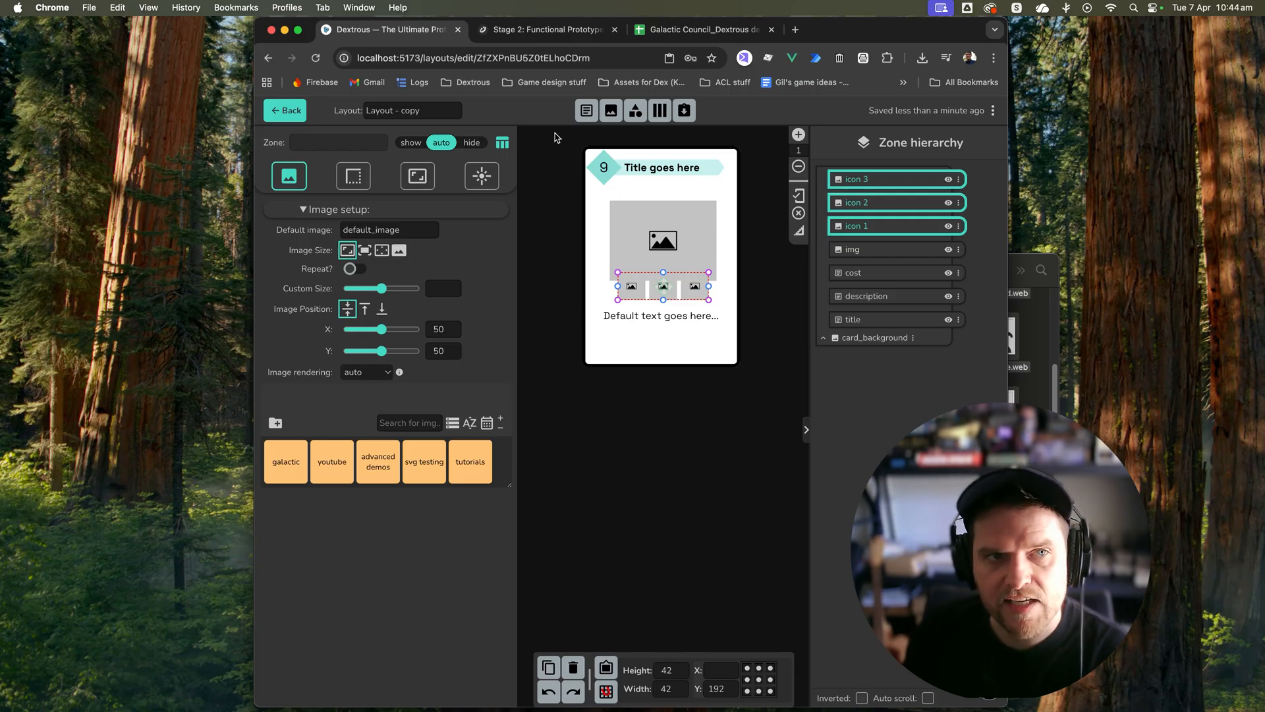
# Step: Return to the component and insert raven.webp from the galactic folder as icon 1 on the Empress card
pyautogui.click(285, 111)
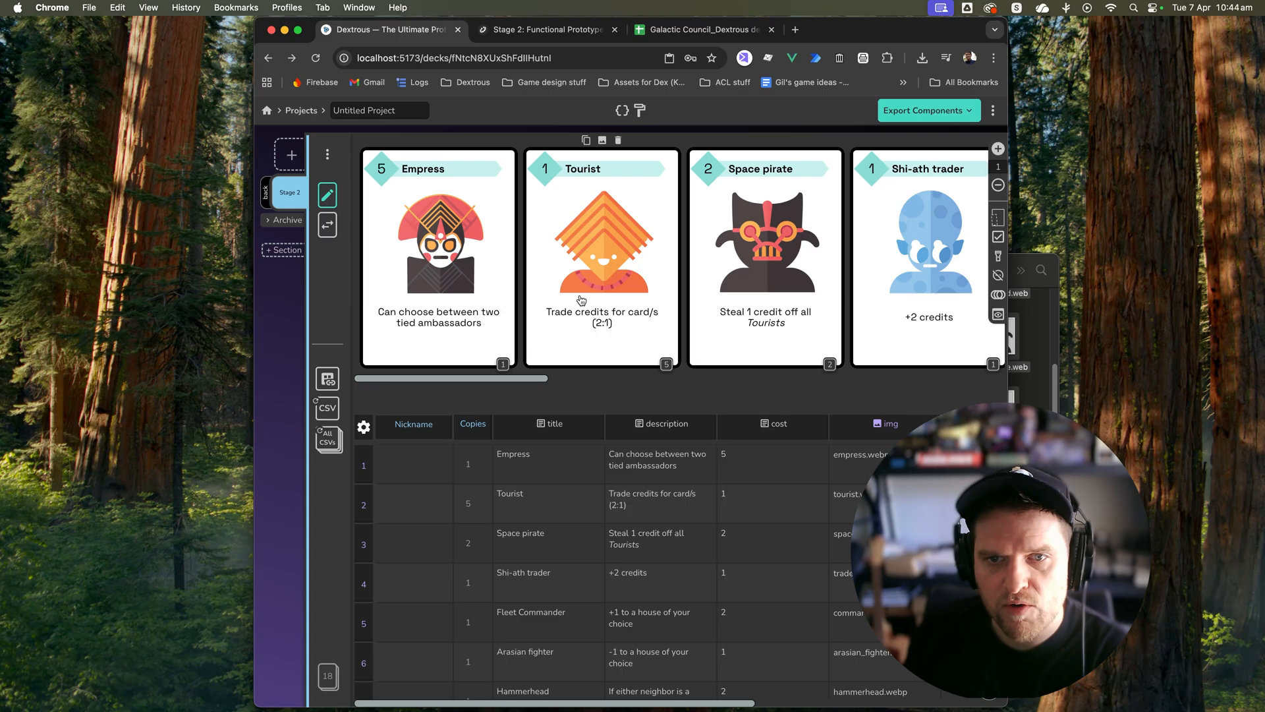
pyautogui.click(667, 466)
pyautogui.hscroll(6, 667, 467)
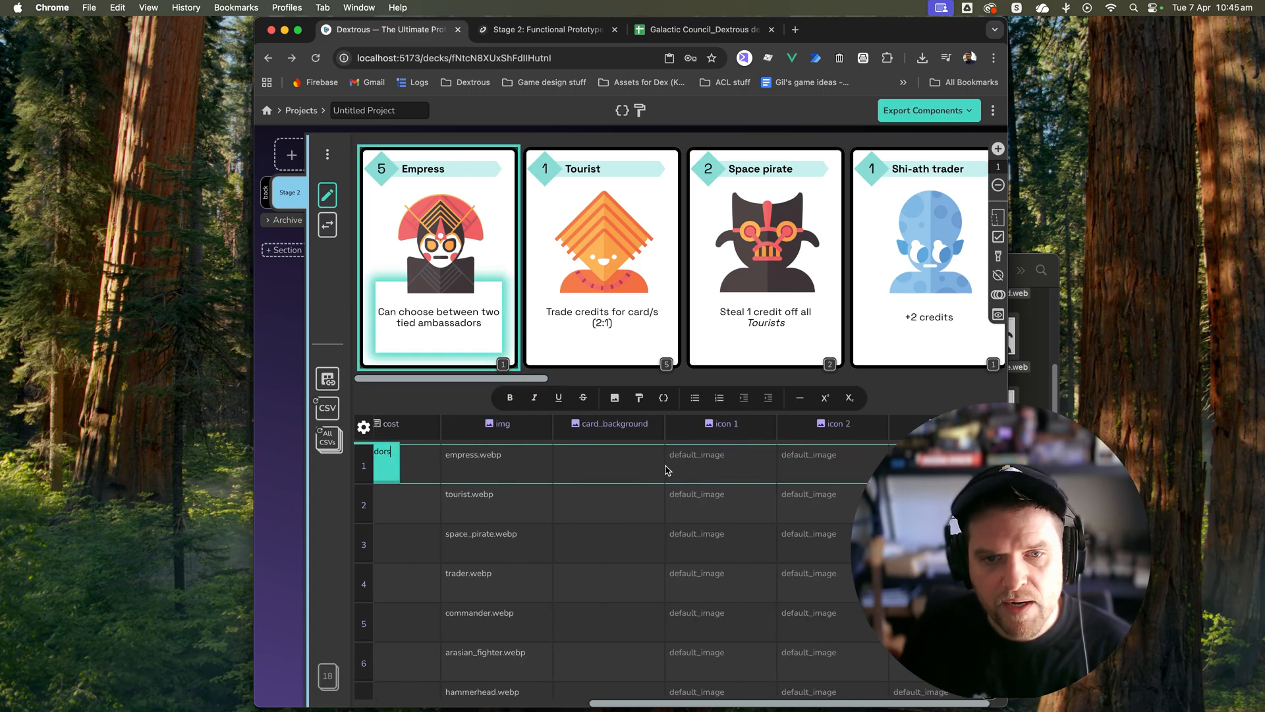
pyautogui.click(767, 453)
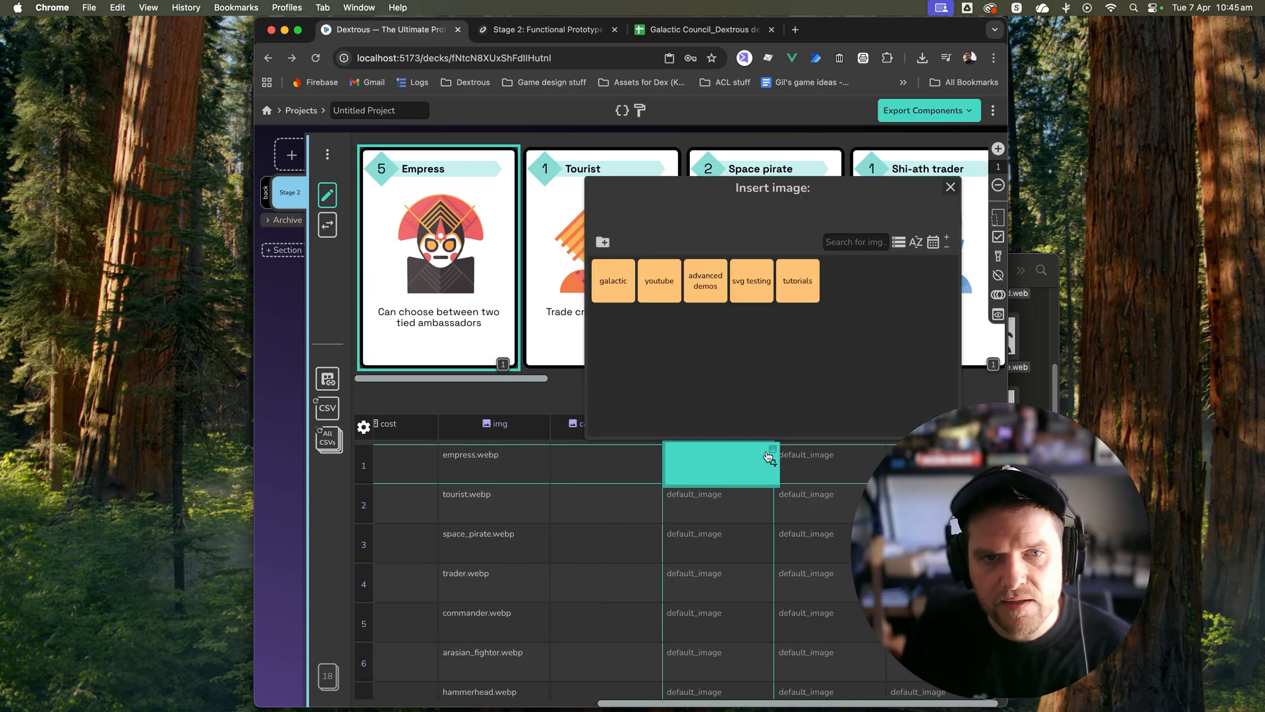
pyautogui.click(627, 278)
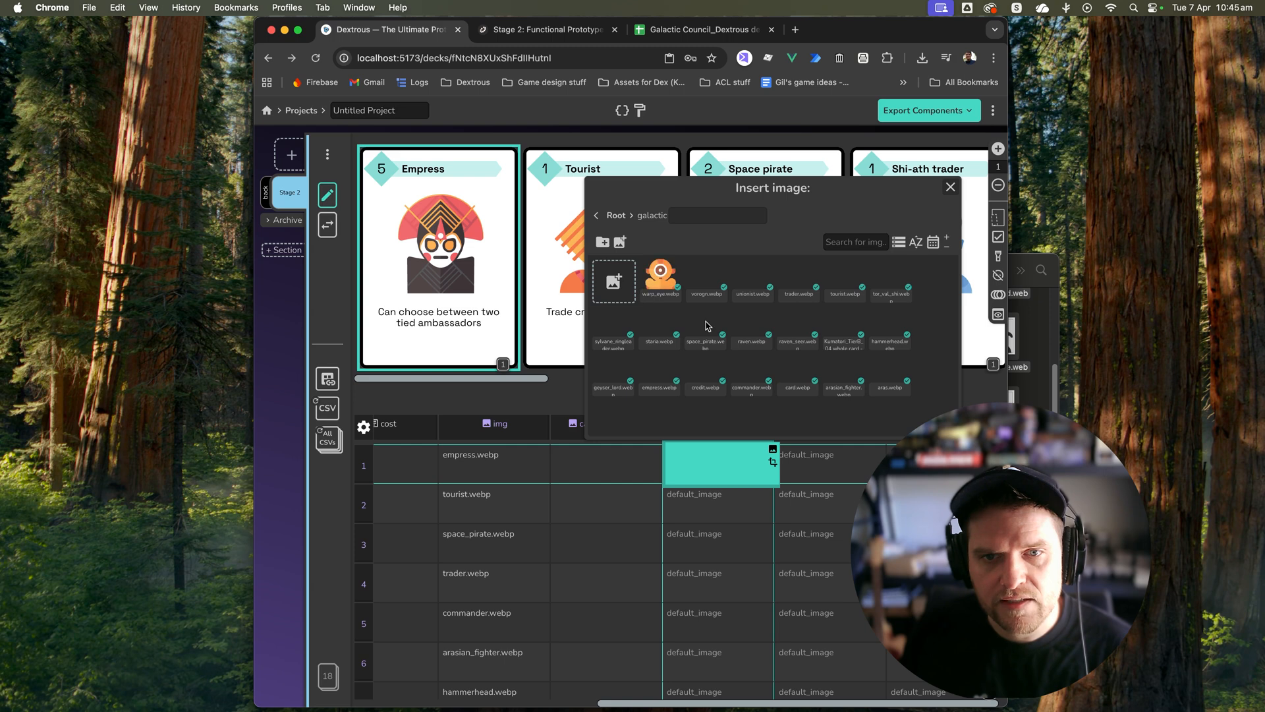
pyautogui.click(757, 329)
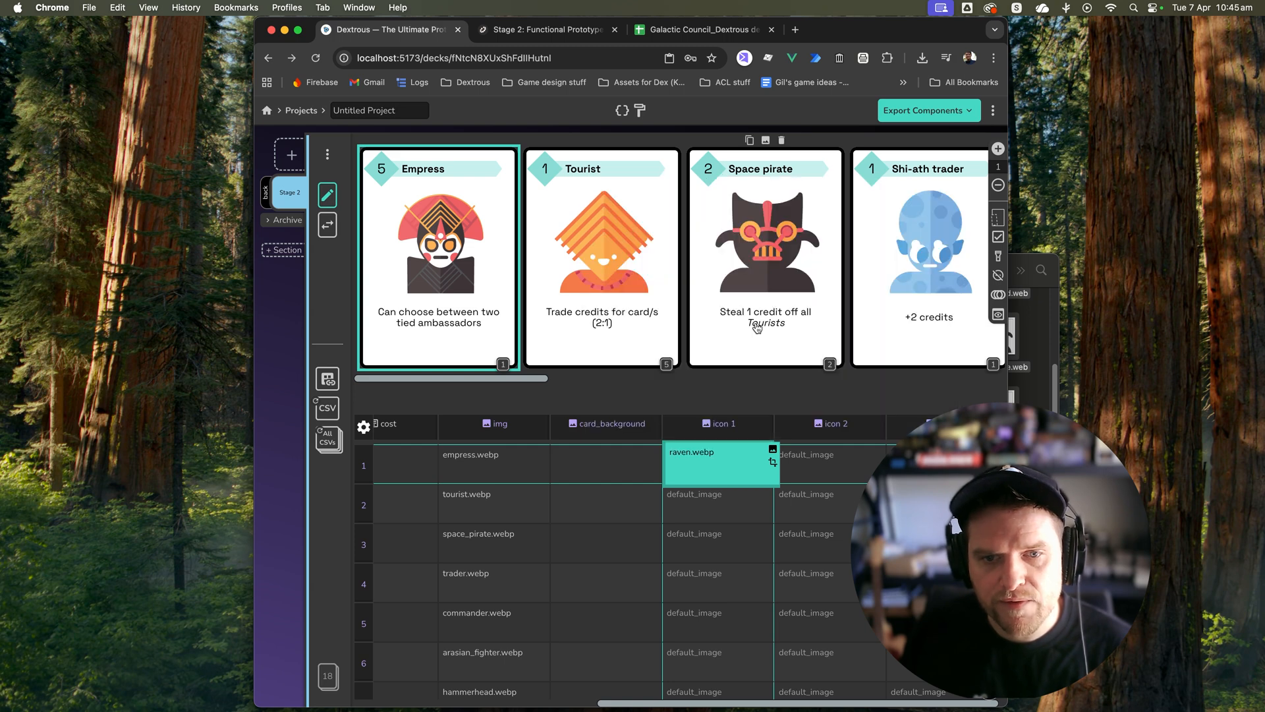
pyautogui.doubleClick(702, 453)
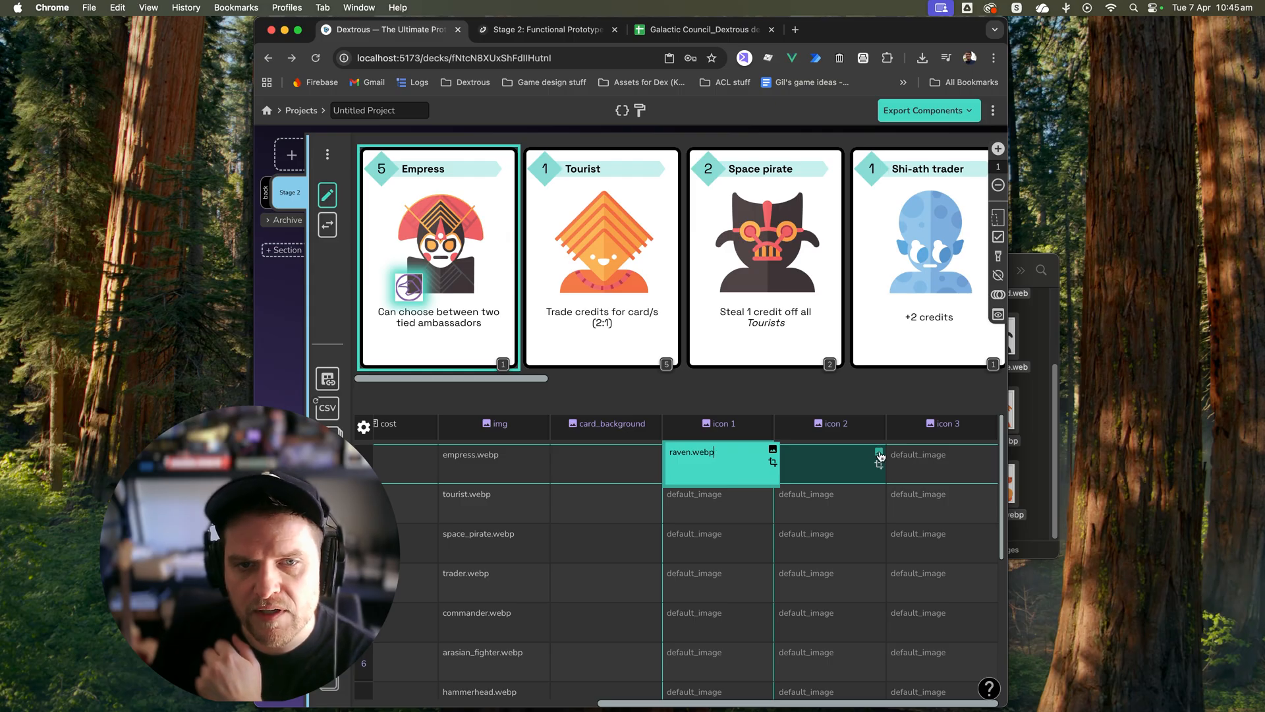
# Step: Insert vorogn.webp as icon 2 and staria.webp as icon 3 on the Empress card from the galactic folder
pyautogui.click(883, 452)
pyautogui.click(543, 281)
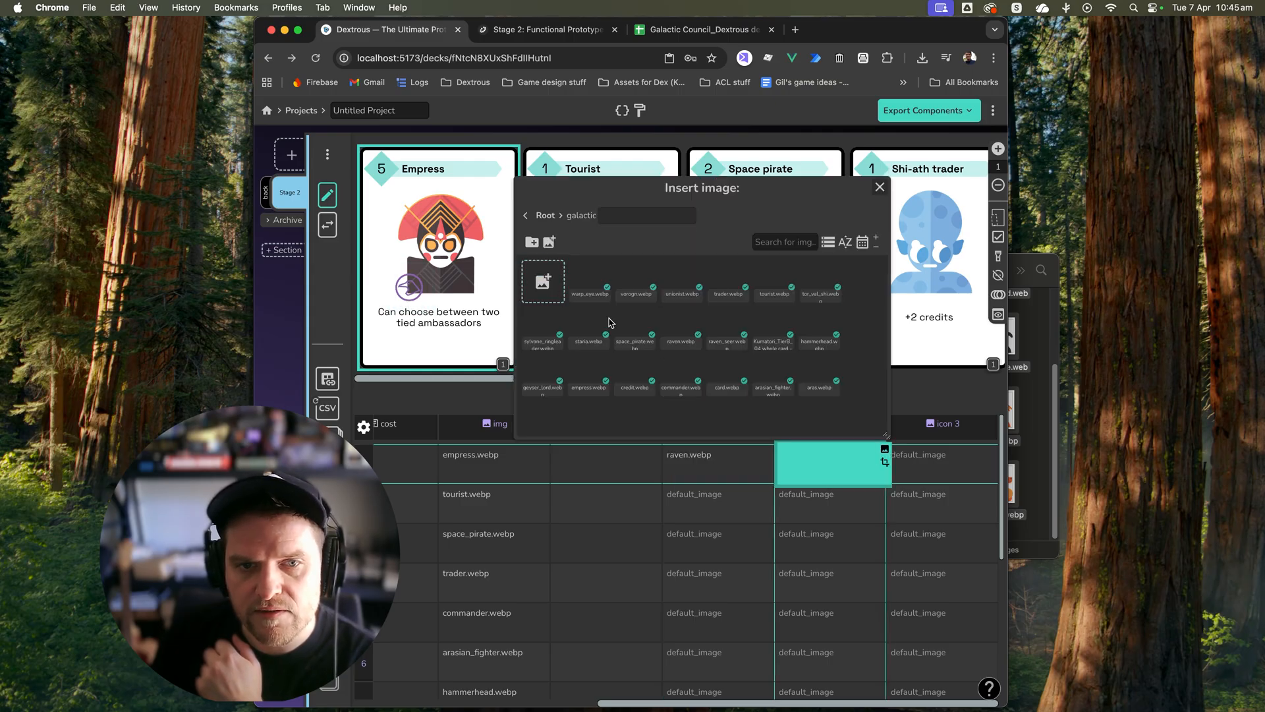
pyautogui.click(637, 275)
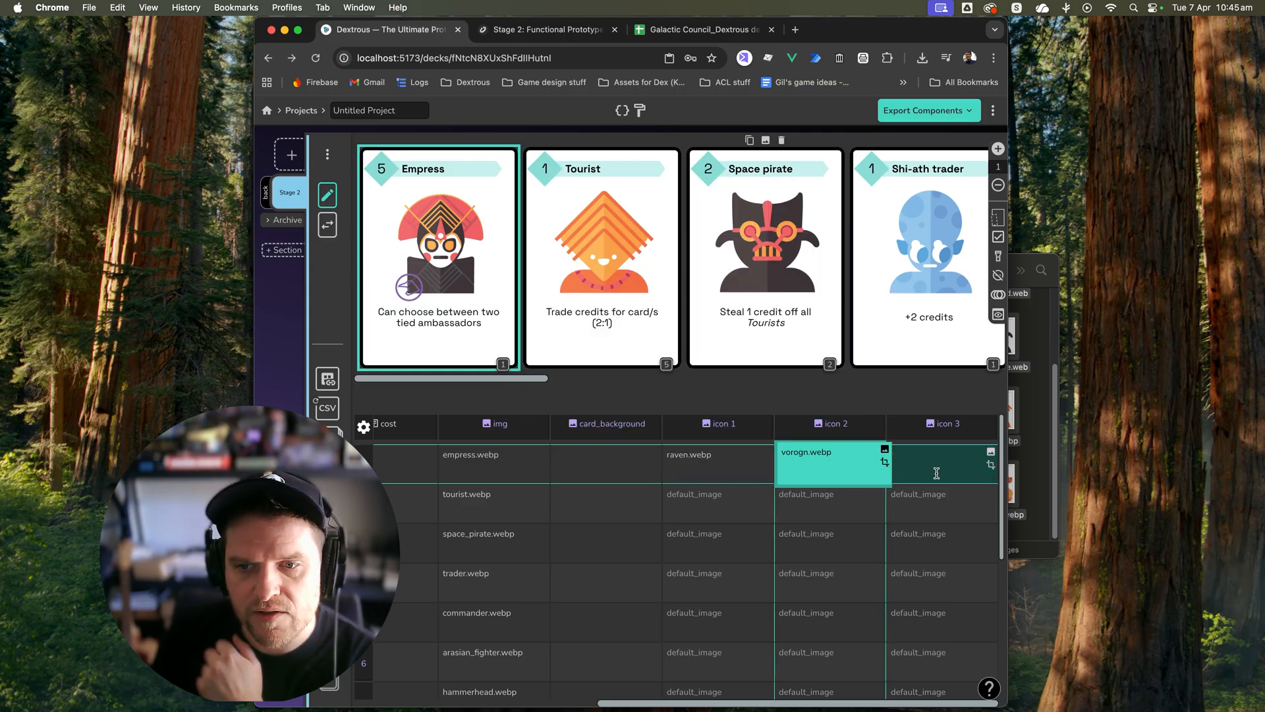
pyautogui.click(993, 452)
pyautogui.click(662, 292)
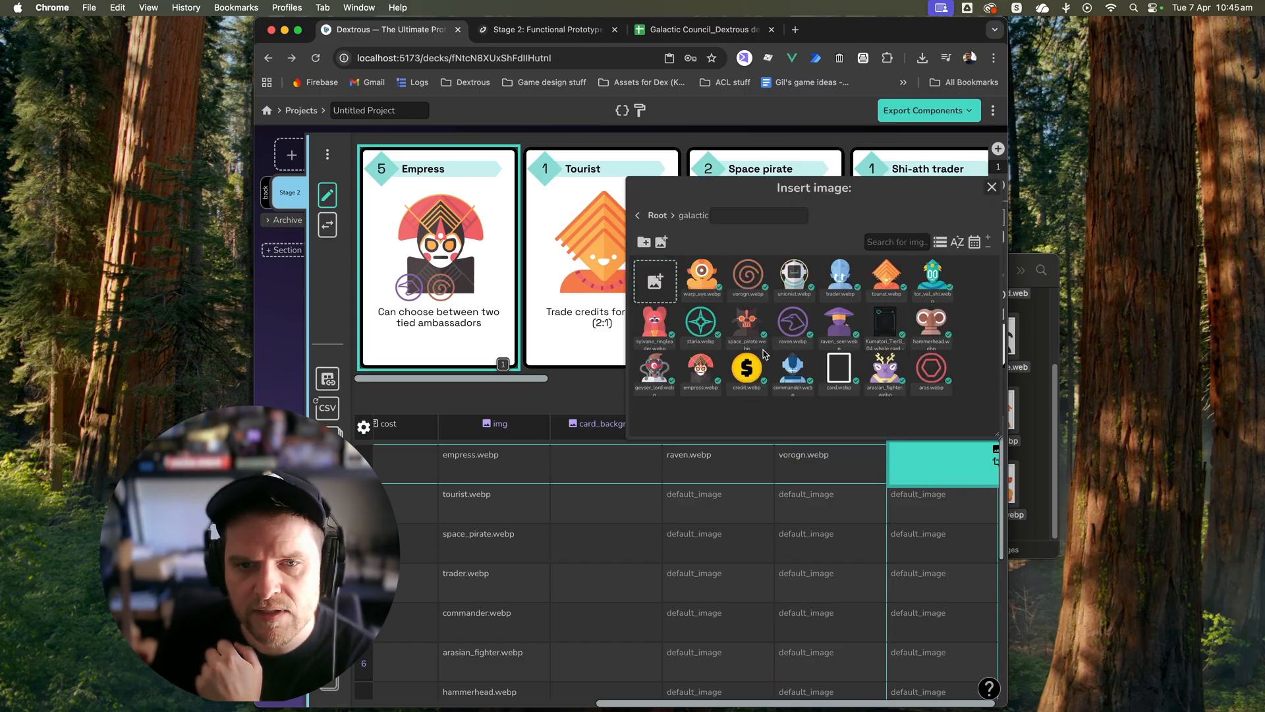
pyautogui.click(700, 322)
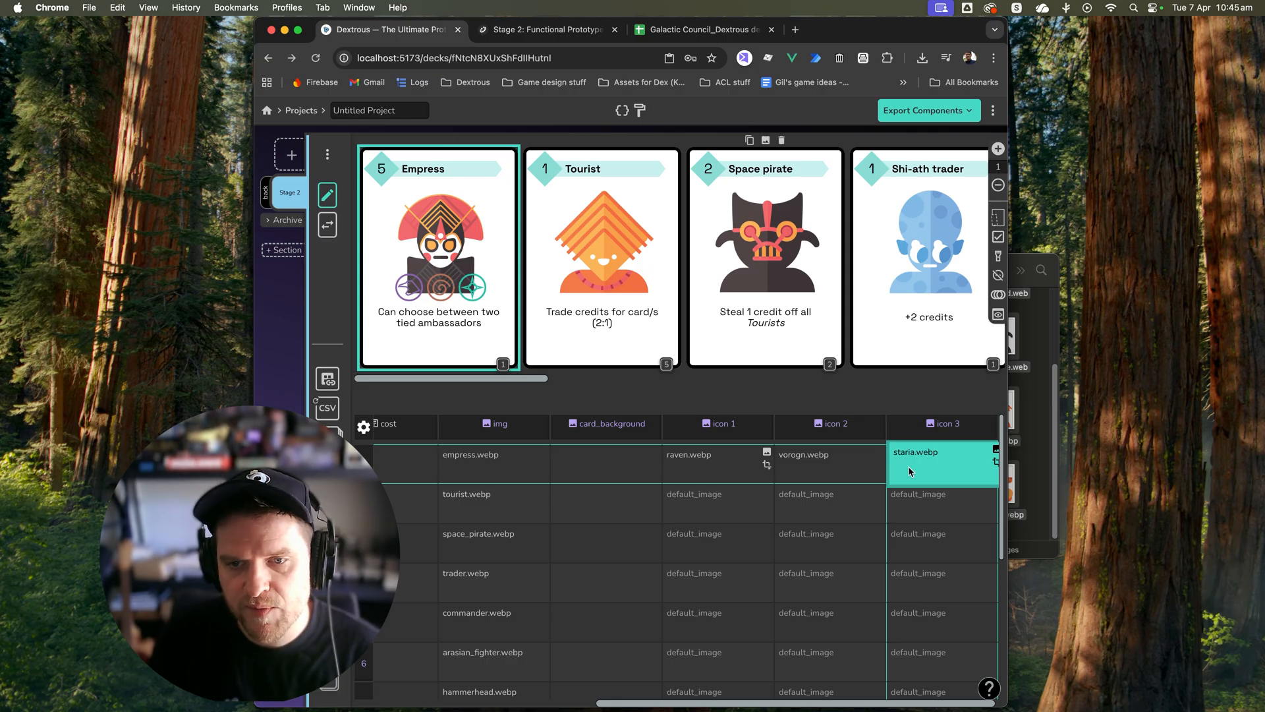
# Step: Copy the Empress card's staria.webp and raven.webp entries into icon 3 and icon 1 of the Tourist card
pyautogui.press('cmd+c')
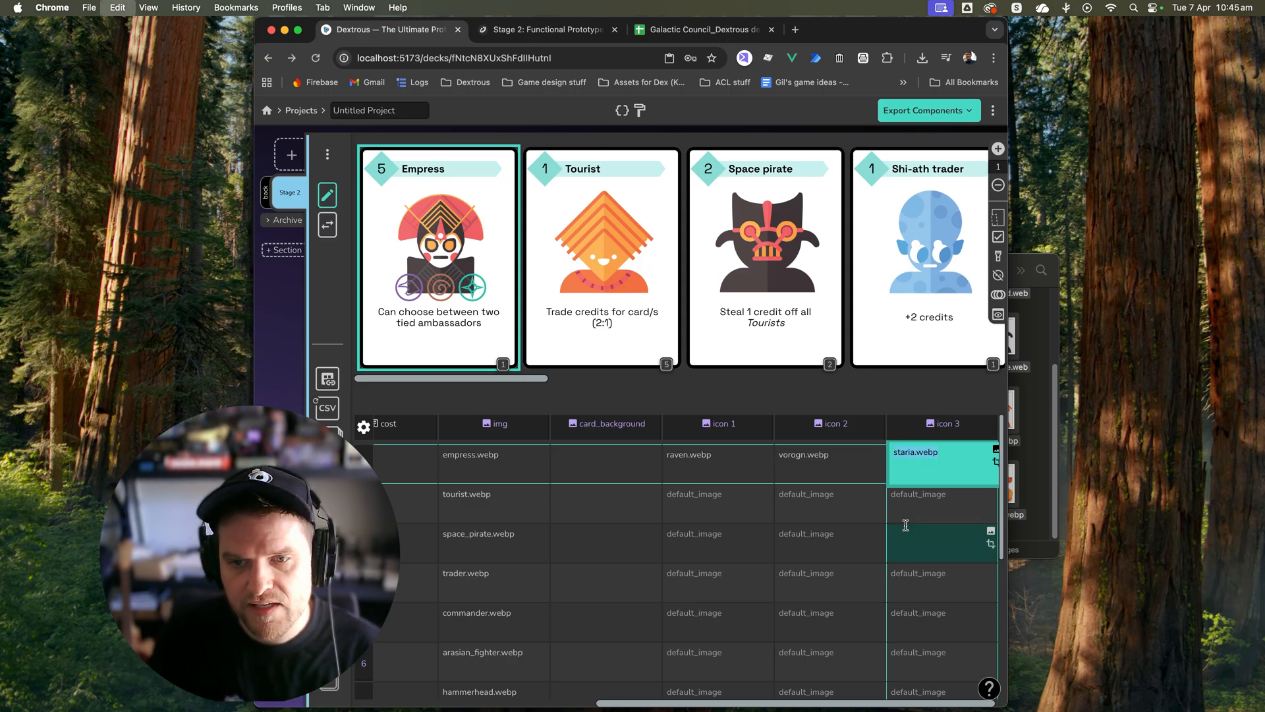
pyautogui.click(917, 502)
pyautogui.press('cmd+v')
pyautogui.click(739, 466)
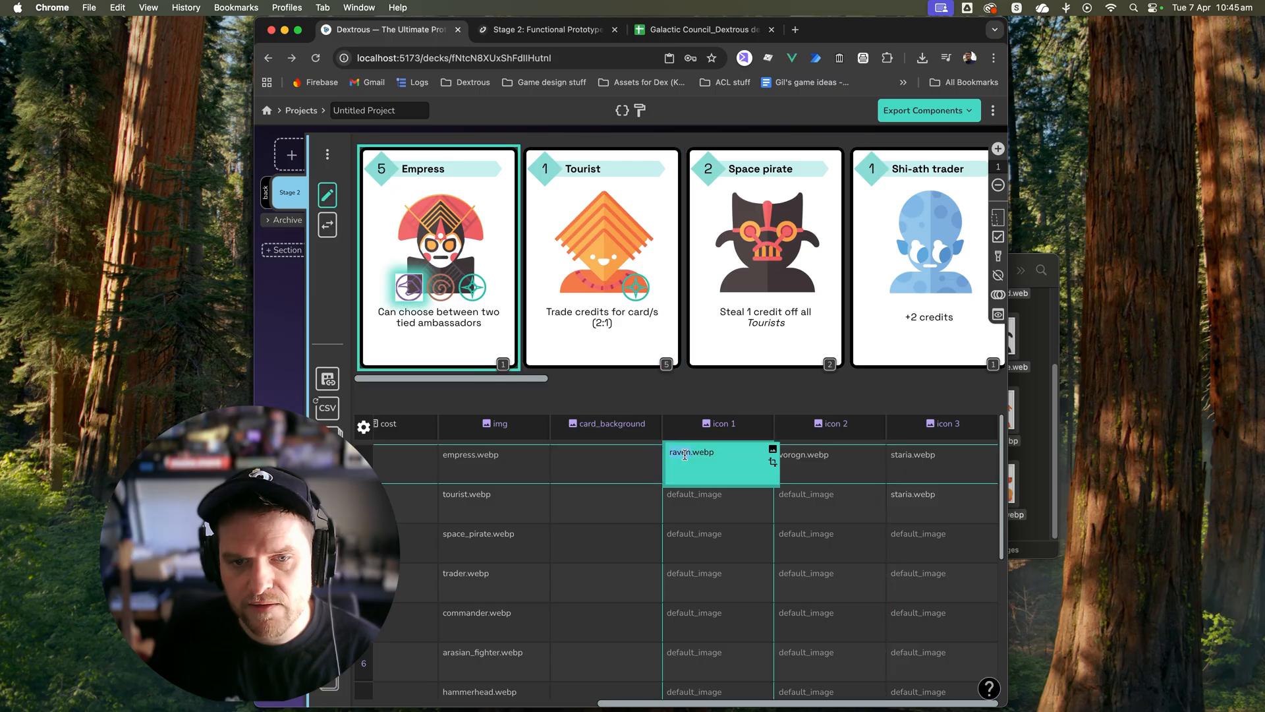
pyautogui.click(718, 508)
pyautogui.press('cmd+v')
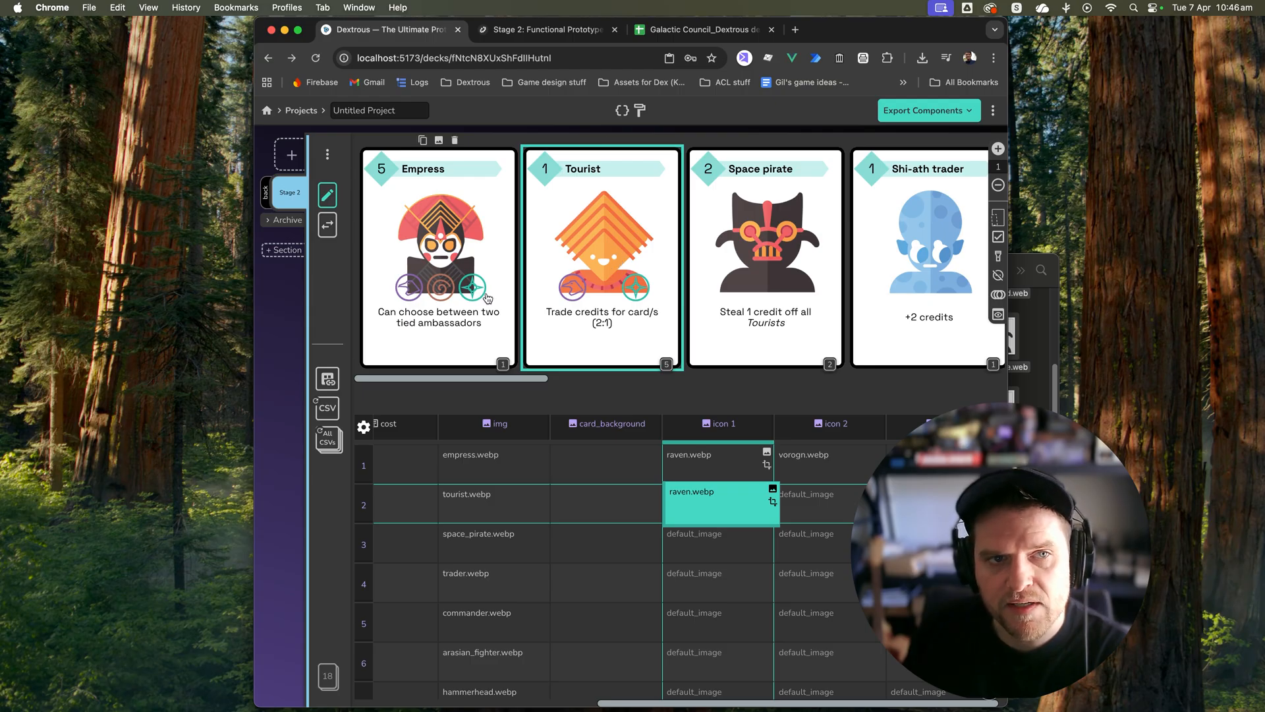
# Step: Open the card layout and lower the top edge of the description zone to make room for the icons
pyautogui.click(327, 195)
pyautogui.click(663, 318)
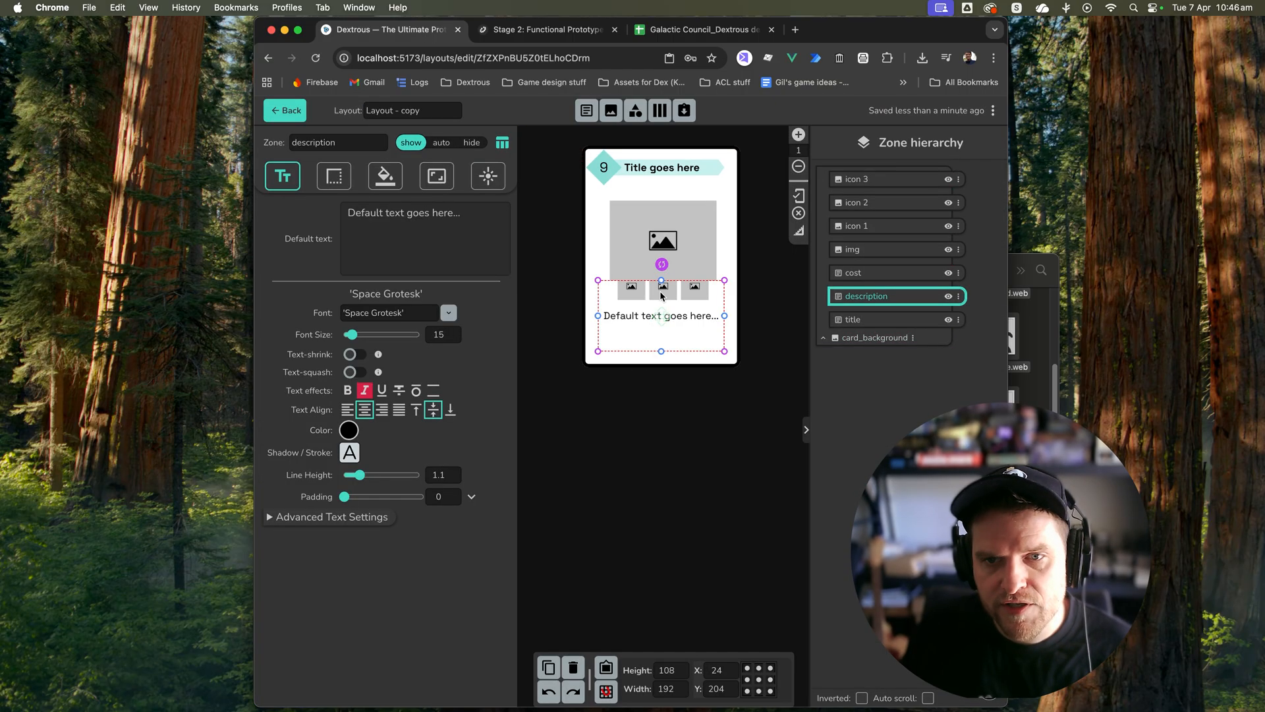
pyautogui.moveTo(661, 278); pyautogui.dragTo(658, 303)
pyautogui.moveTo(658, 350); pyautogui.dragTo(661, 358)
# Step: Move the row of three icon zones down to Y 216 and shift the img zone slightly up
pyautogui.click(631, 286)
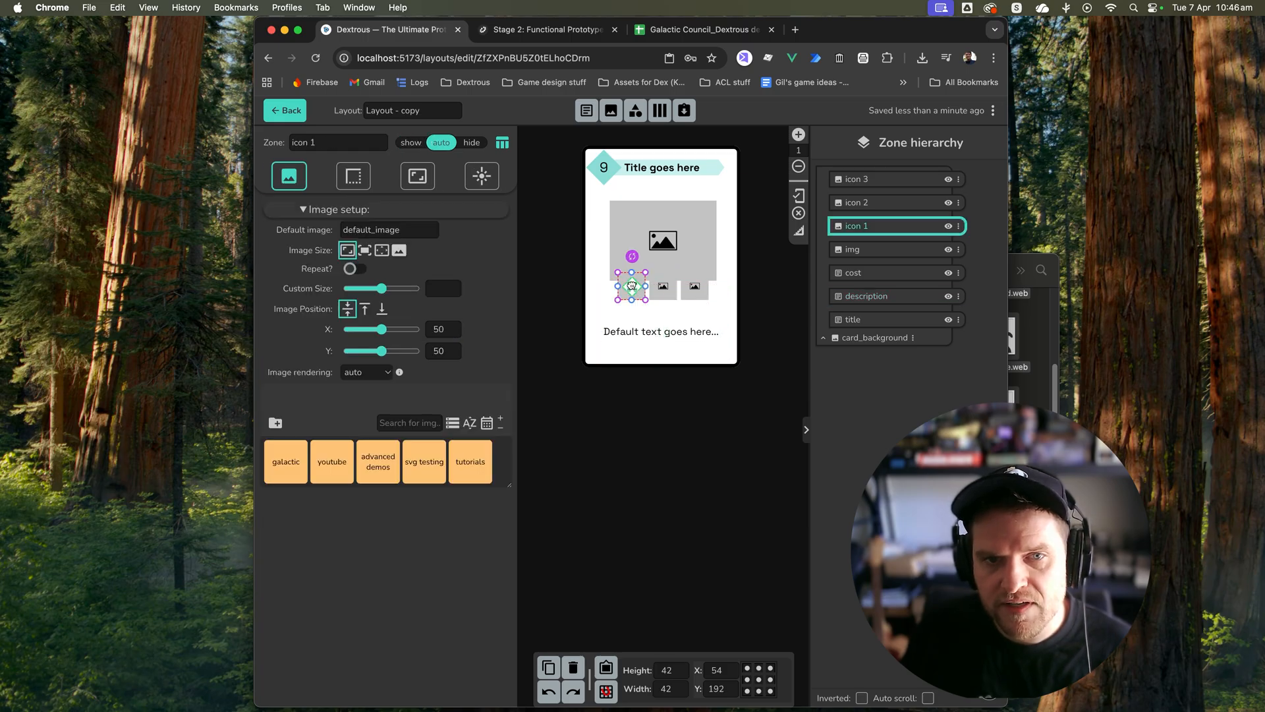
pyautogui.moveTo(633, 287); pyautogui.dragTo(632, 294)
pyautogui.click(666, 288)
pyautogui.moveTo(665, 288); pyautogui.dragTo(665, 296)
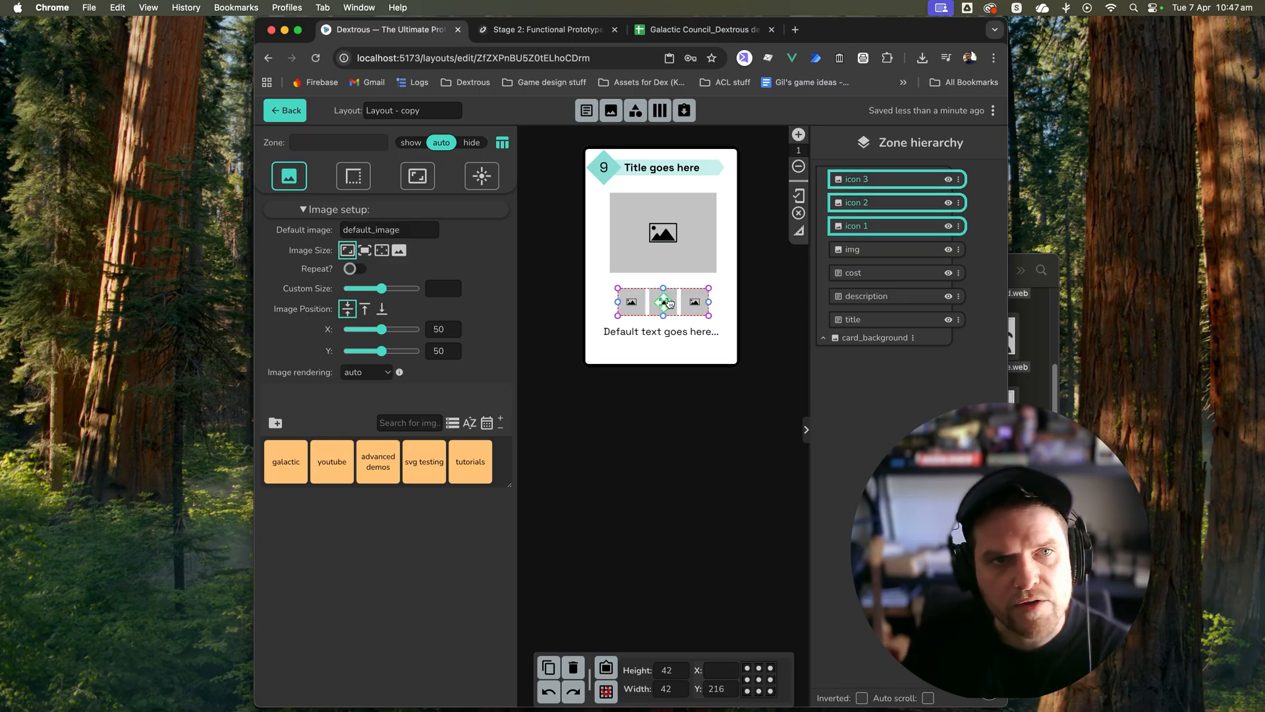
# Step: Return to the component, open the current component's export page and look through the print sheets
pyautogui.click(284, 110)
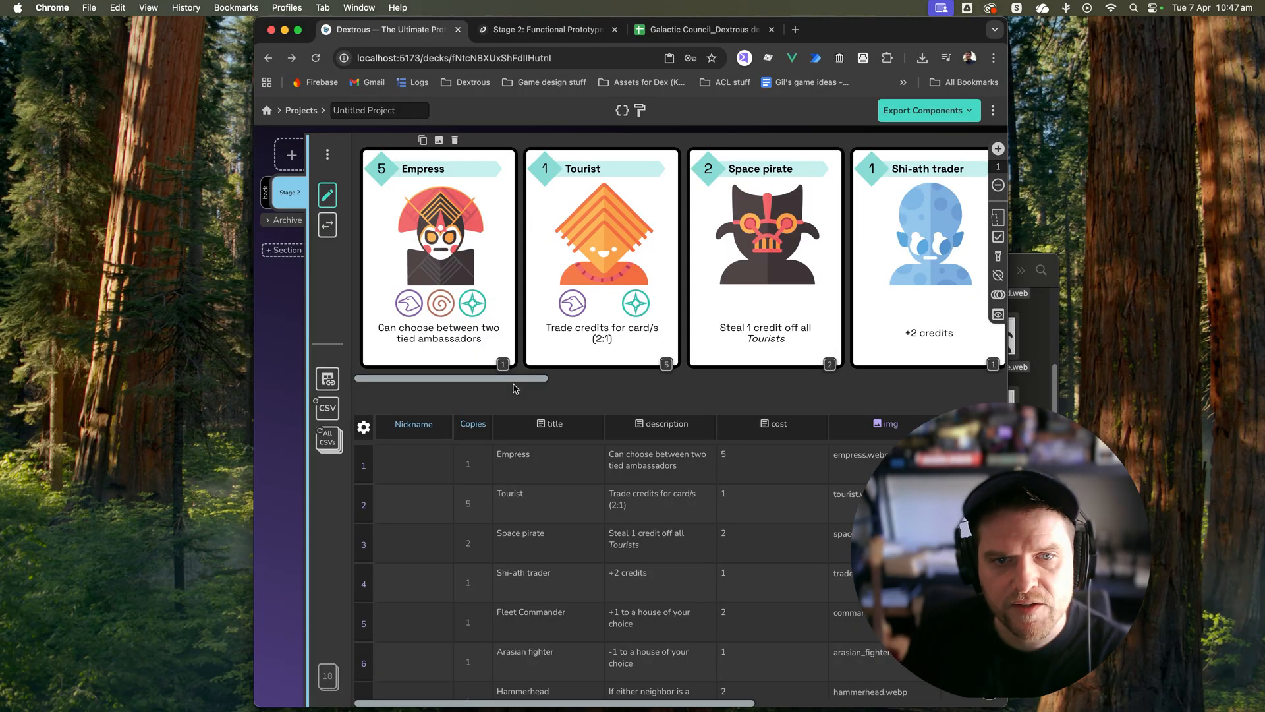
pyautogui.click(926, 110)
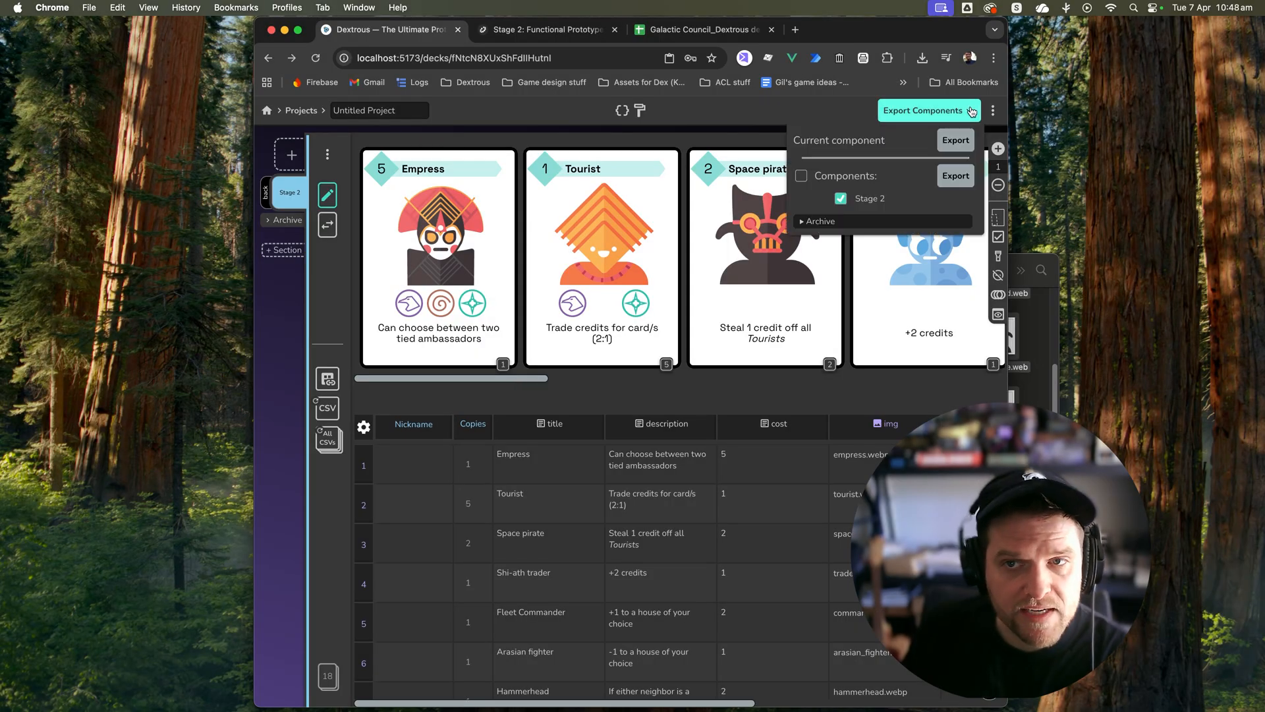
pyautogui.click(955, 140)
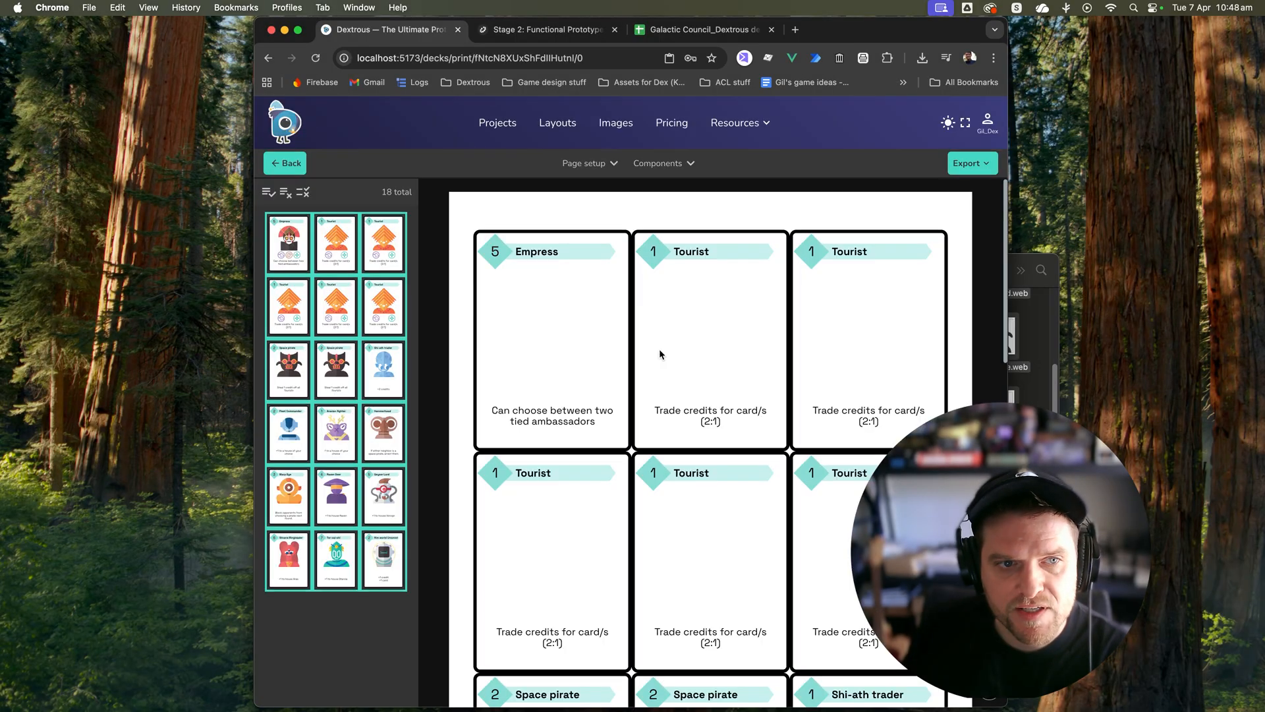
pyautogui.scroll(-1, 580, 366)
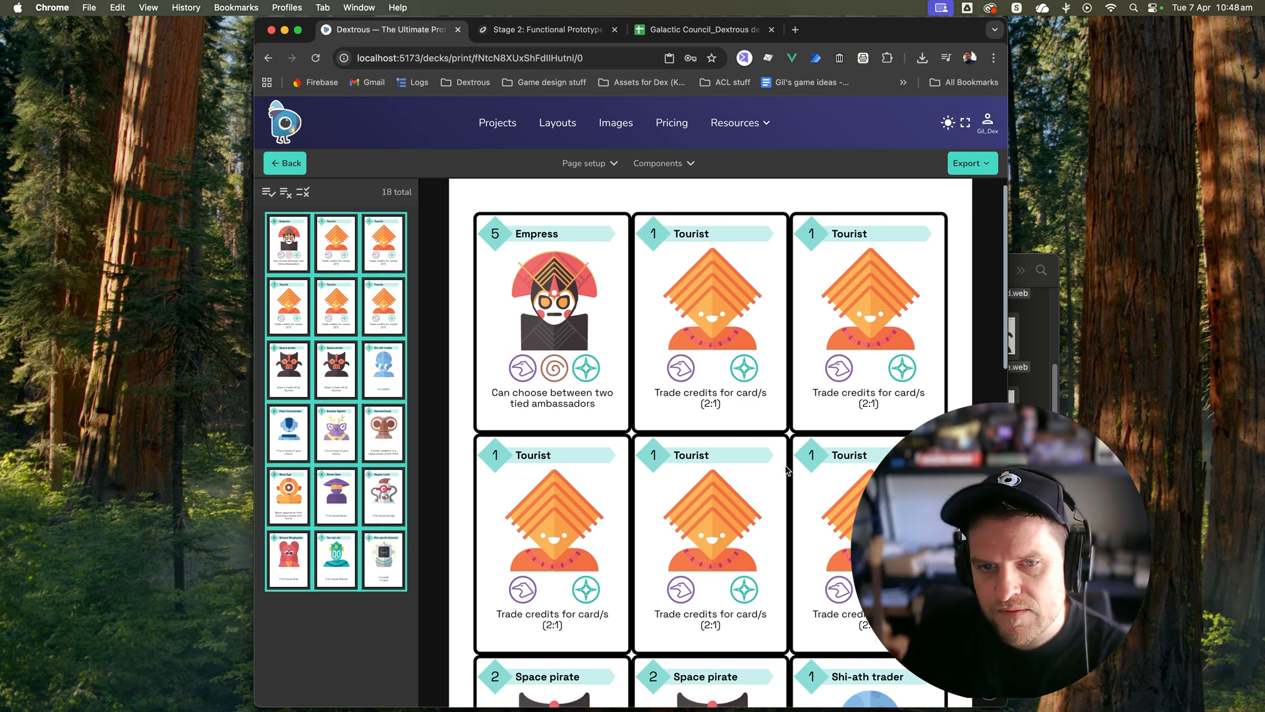
pyautogui.scroll(-5, 903, 360)
pyautogui.scroll(-8, 786, 470)
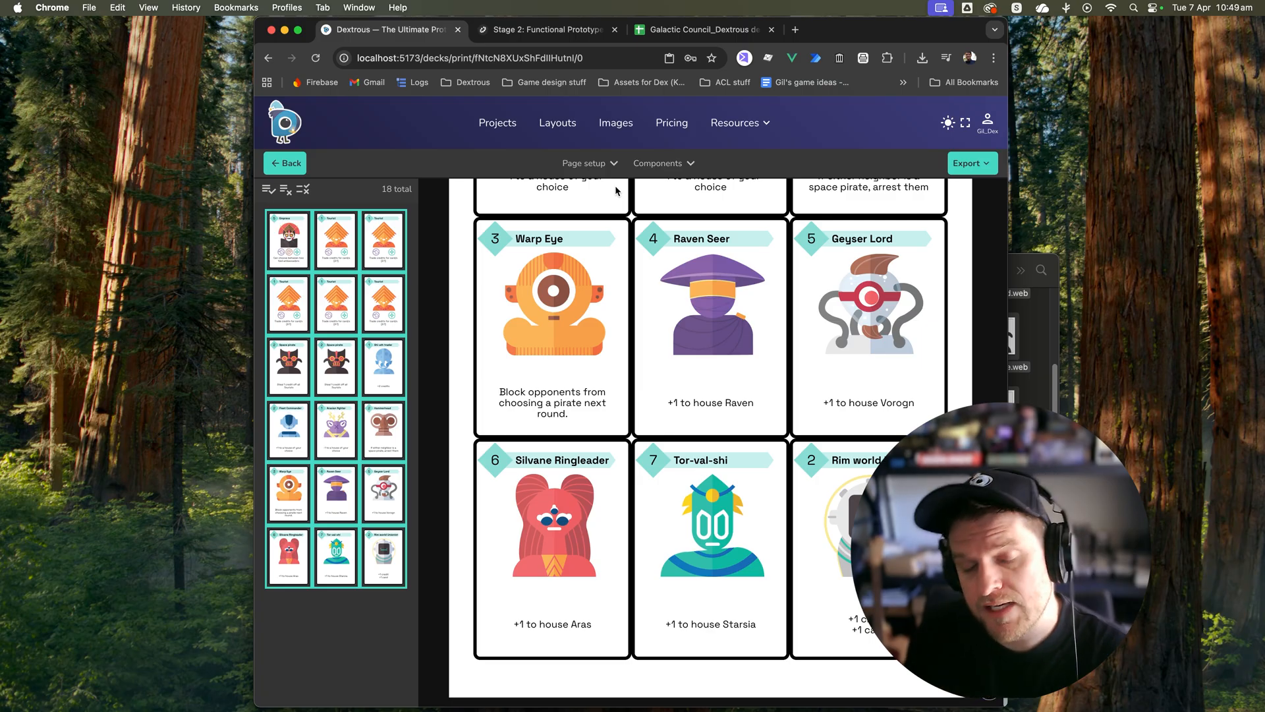
# Step: Switch to the Dextrous documentation and open the Stage 3: Pitch-ready Prototype page
pyautogui.click(541, 28)
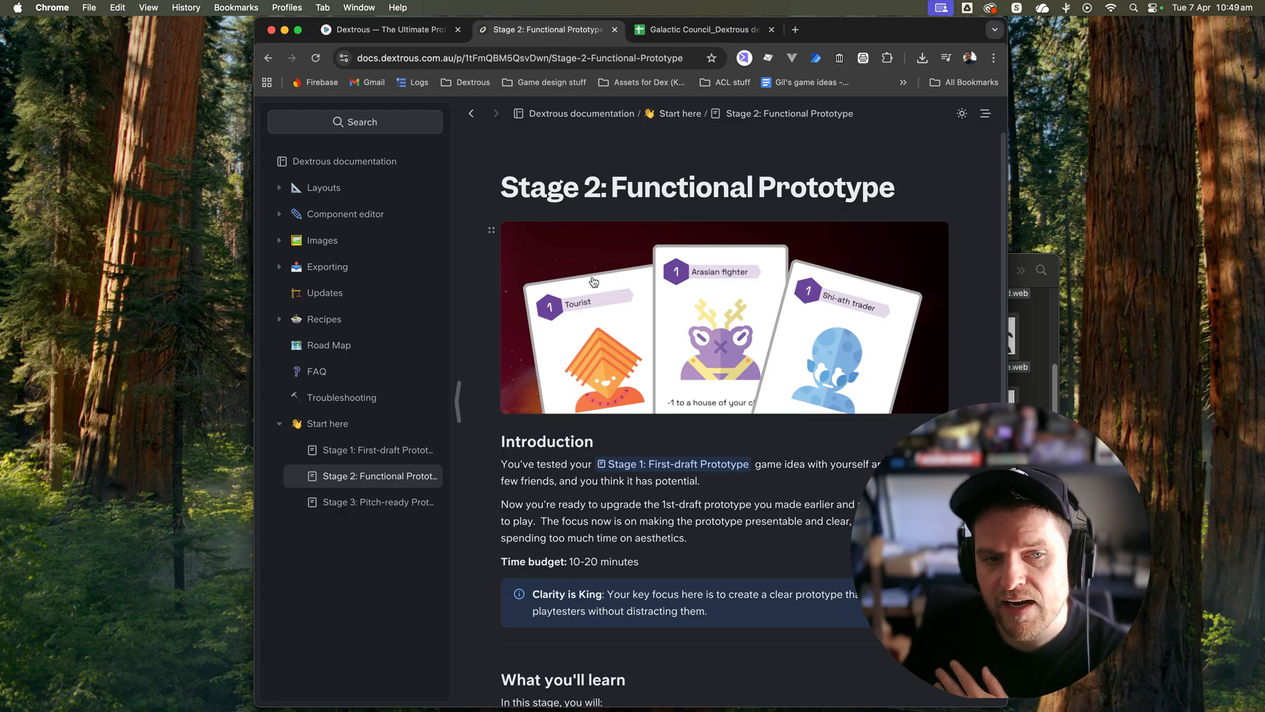
pyautogui.click(369, 502)
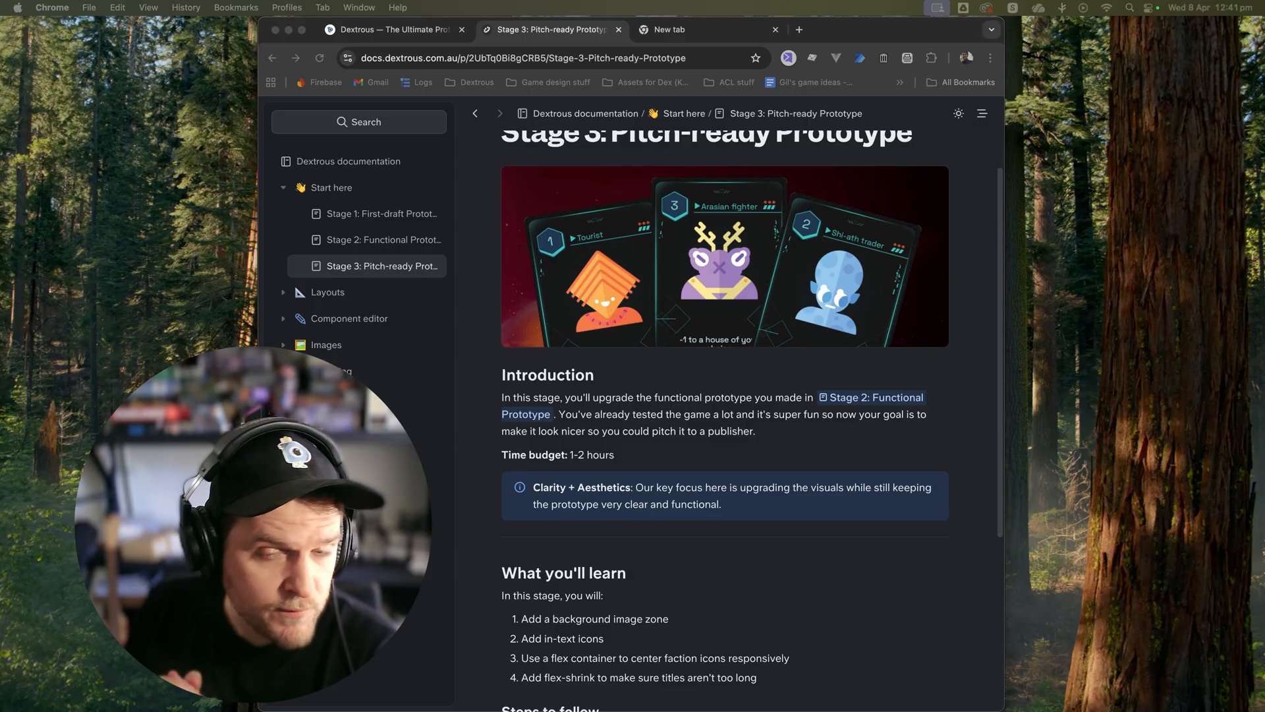